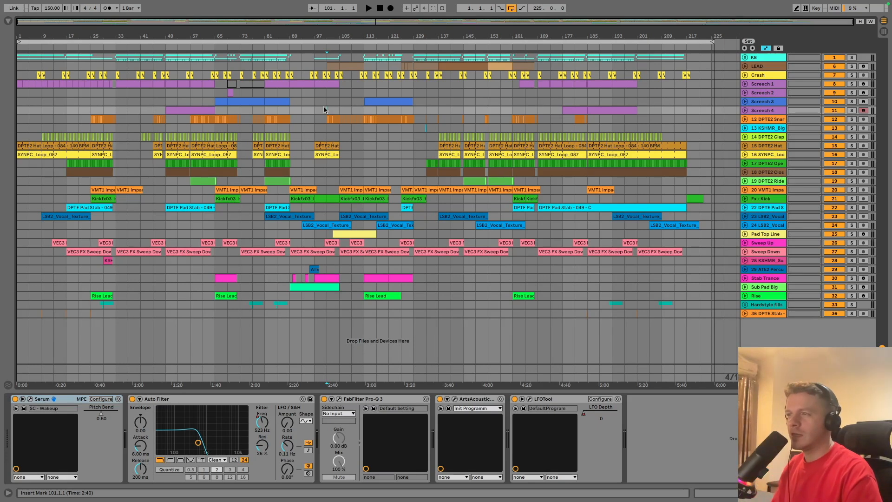
Step: Hide the device view so the arrangement fills the window
right_click(322, 104)
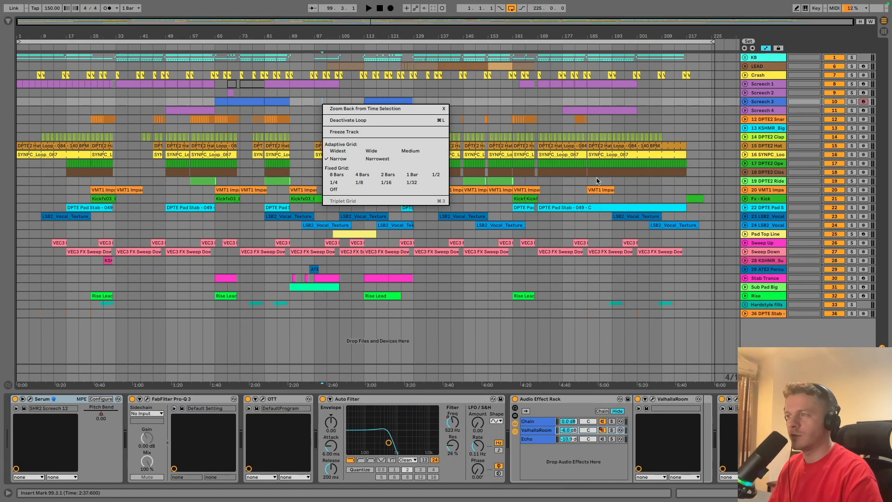
click(607, 281)
click(884, 493)
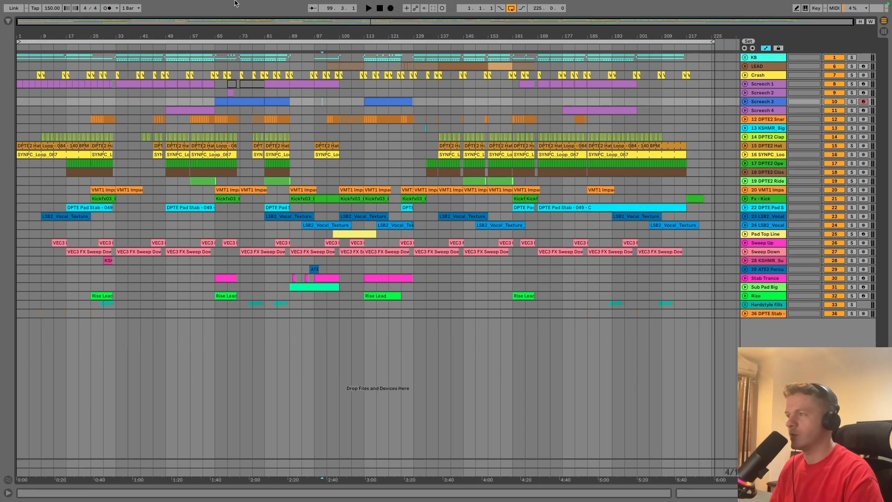
Step: Unfold the LEAD track to examine its Auto Filter frequency automation, and fold it again
click(745, 67)
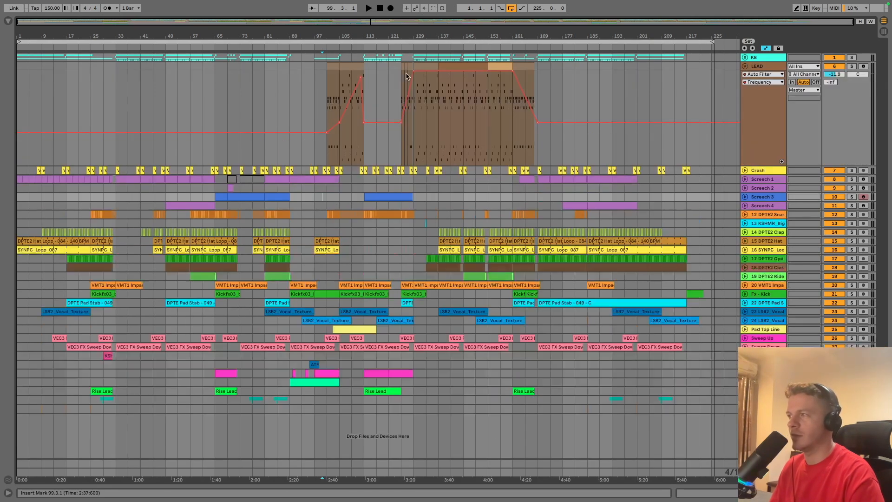
drag(442, 37, 390, 50)
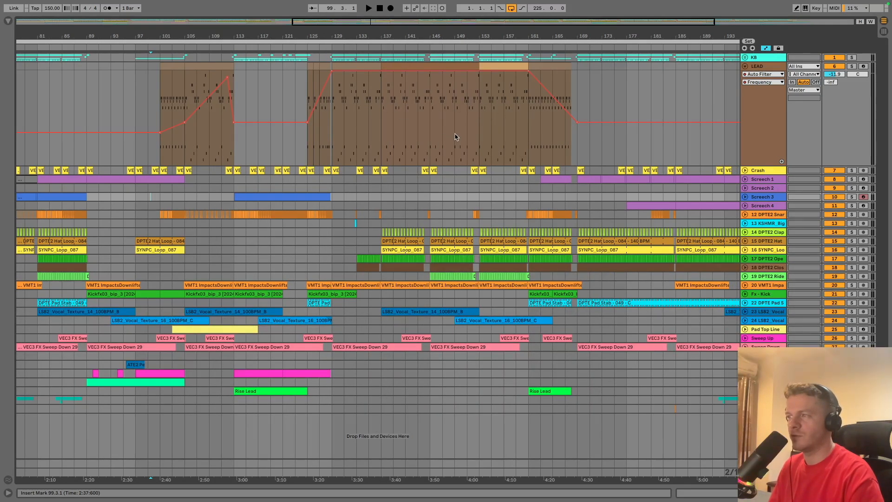
click(745, 66)
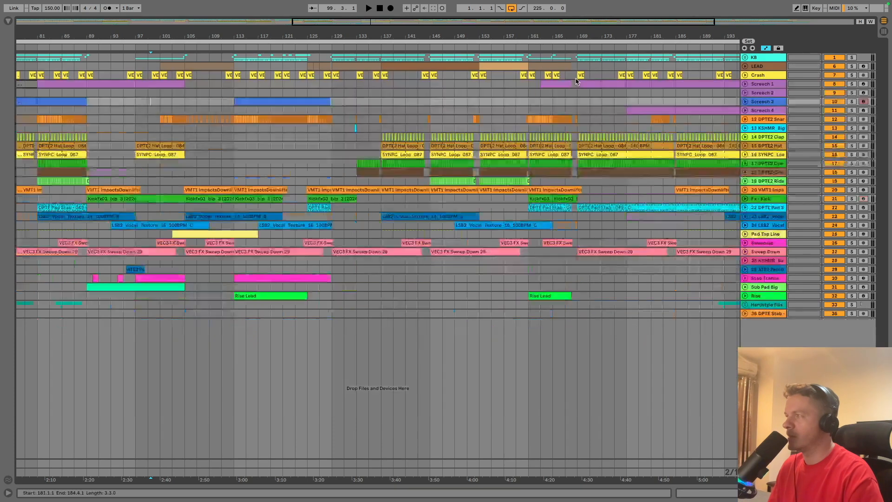
drag(547, 39, 707, 44)
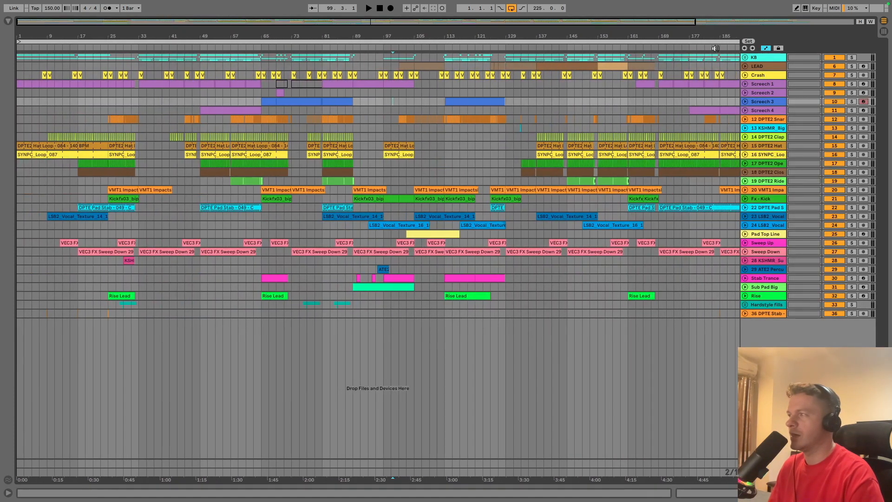
Step: Unfold the KB group to show its tracks and place the insert marker at the start of the arrangement
click(745, 57)
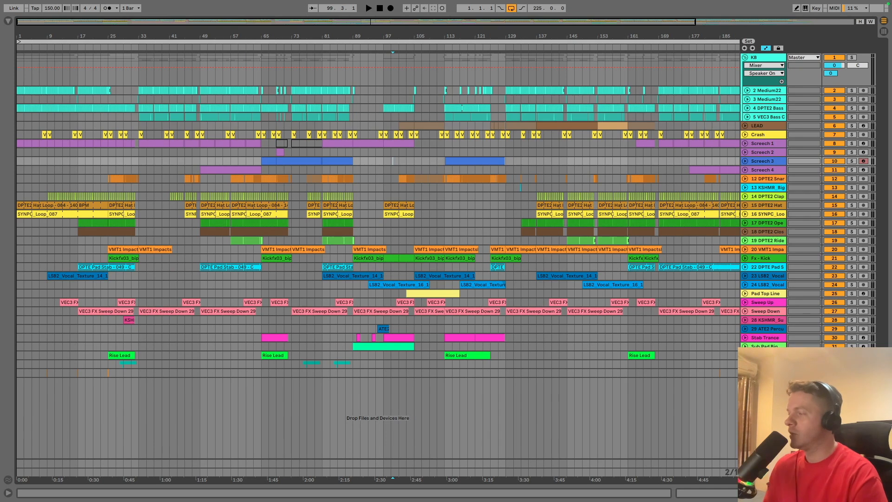
click(763, 373)
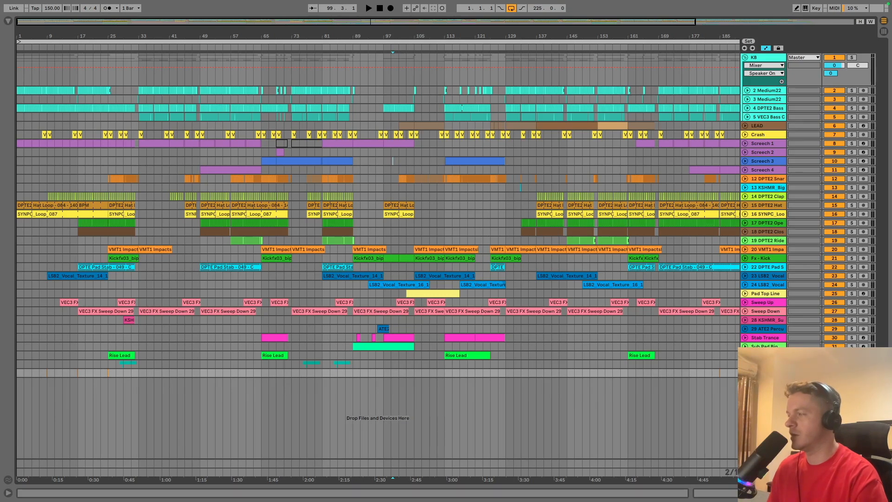
click(744, 363)
click(745, 364)
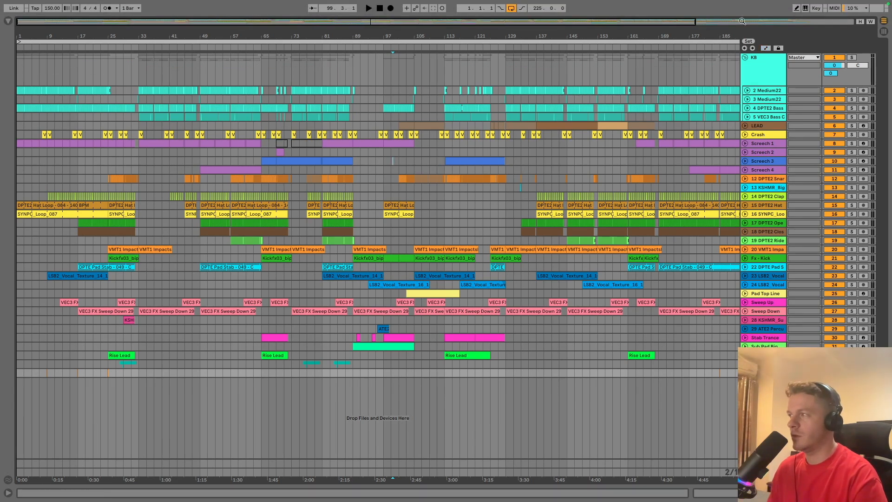
click(139, 80)
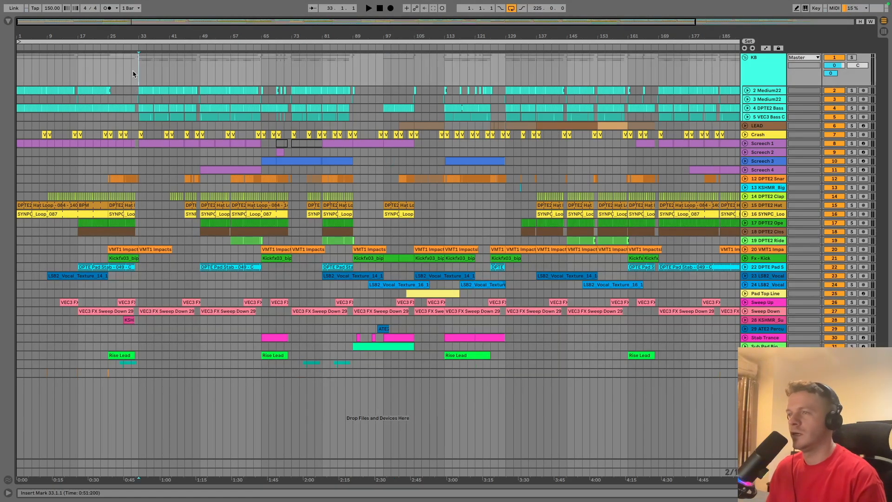
click(101, 80)
click(21, 68)
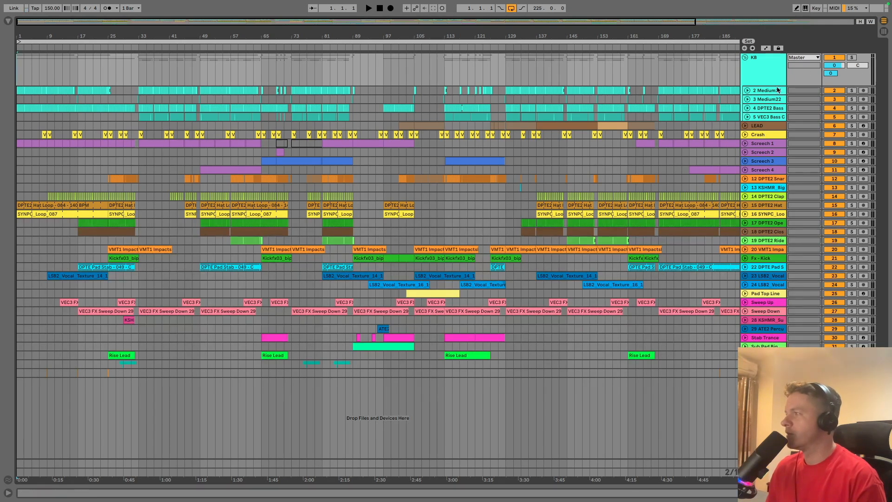
Step: Look over the device chain of the KB group and the parallel chain with Utility, and hide the device view again
click(766, 70)
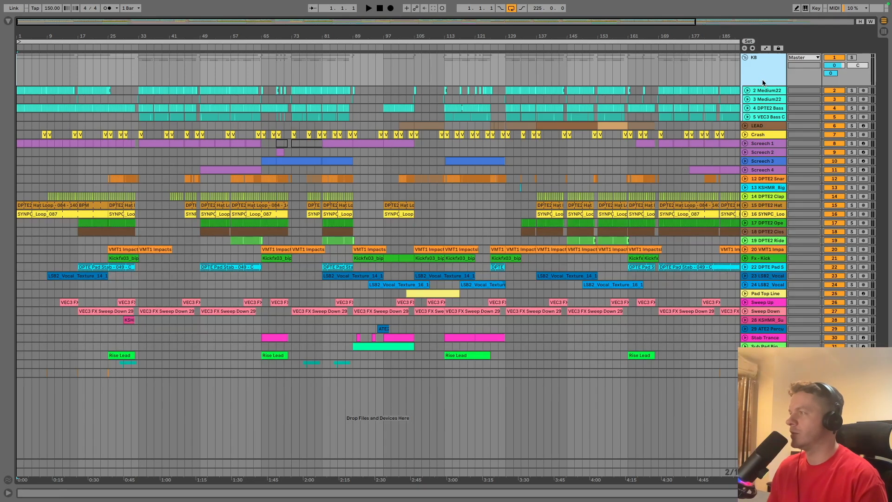
double_click(762, 72)
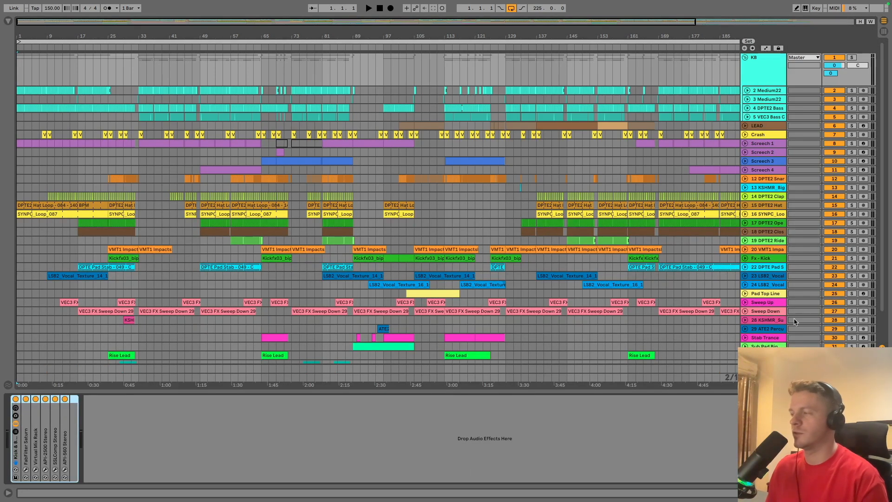
click(762, 368)
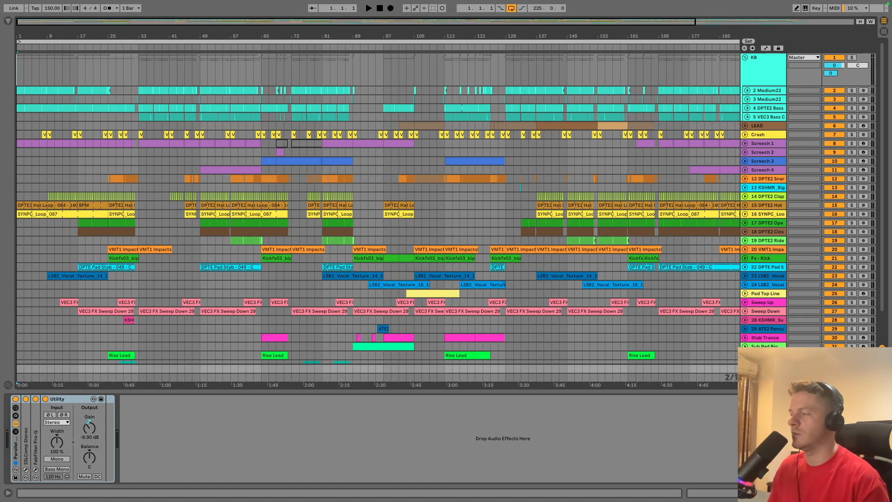
key(alt+super+l)
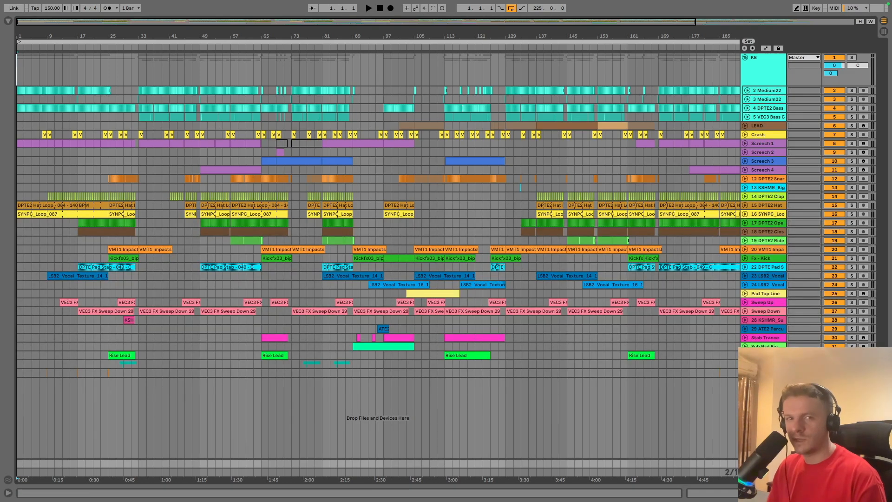
Step: Unfold the 2 Medium22 and 3 Medium22 tracks inside the KB group to show the kick waveforms in the opening bars
click(771, 70)
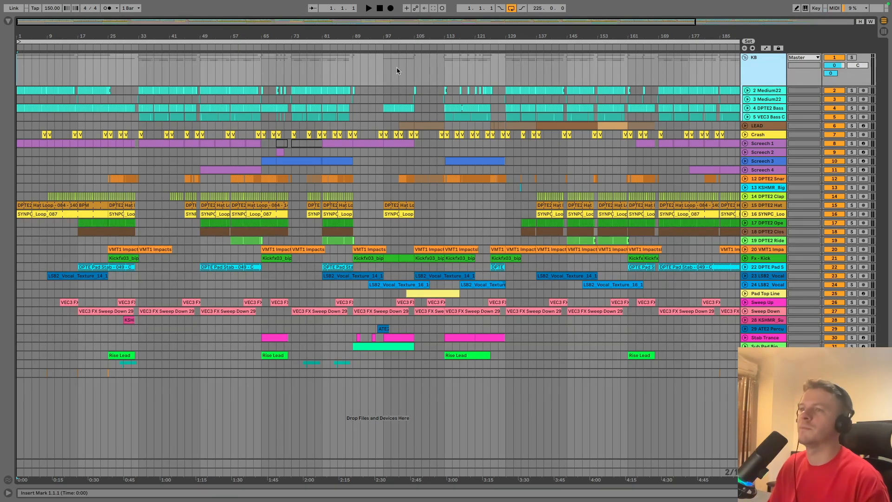
drag(63, 38, 63, 65)
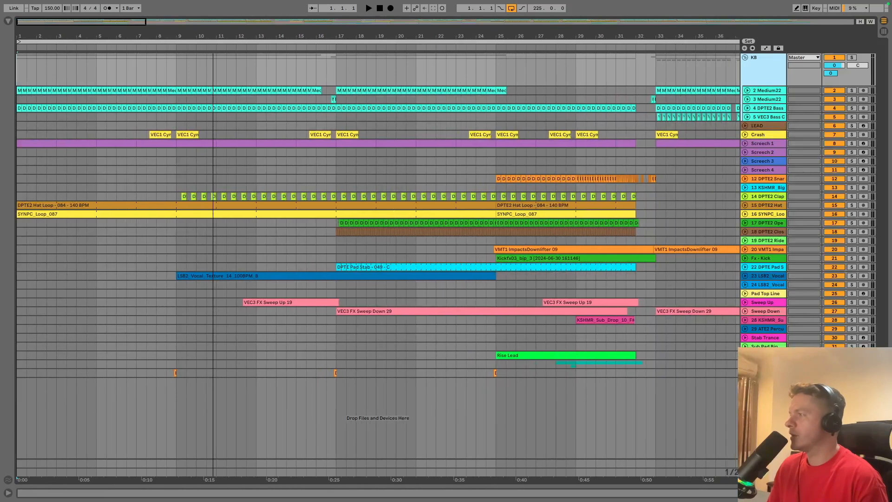
click(766, 93)
click(747, 90)
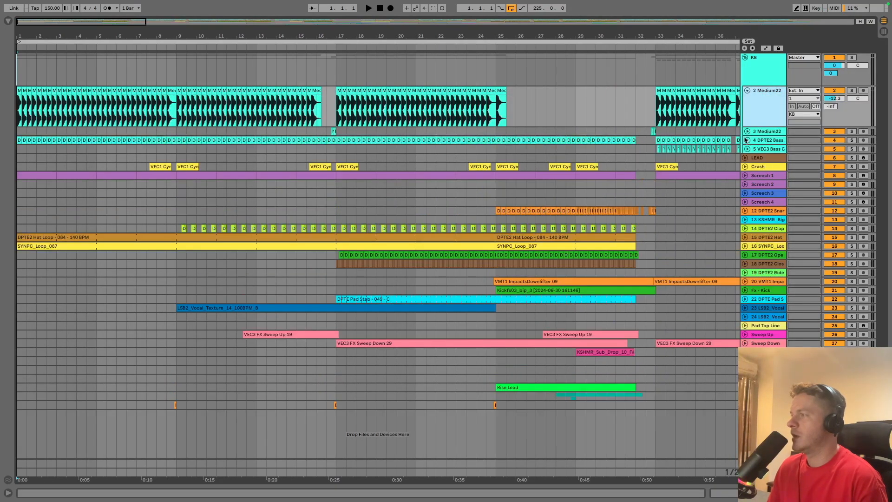
click(747, 131)
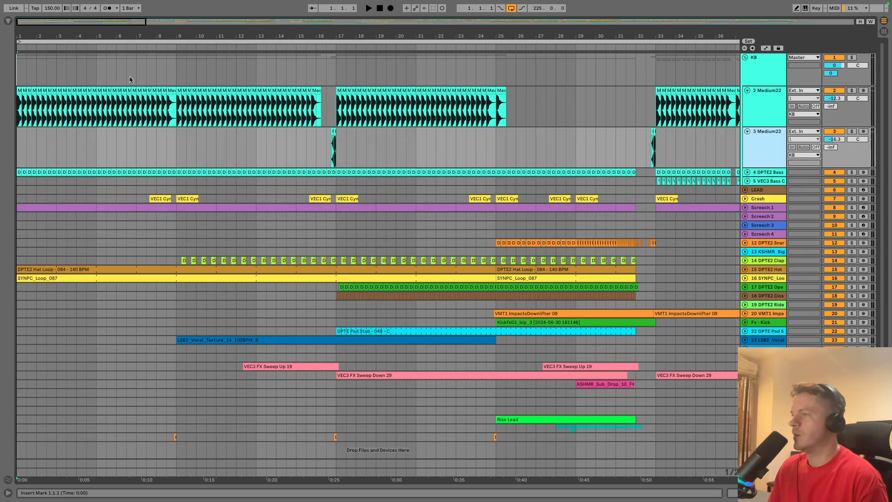
drag(29, 37, 69, 63)
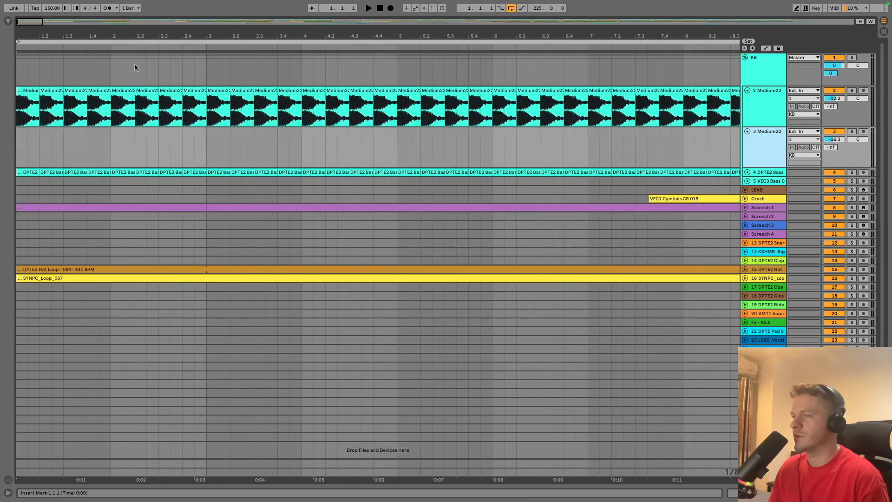
drag(46, 35, 46, 51)
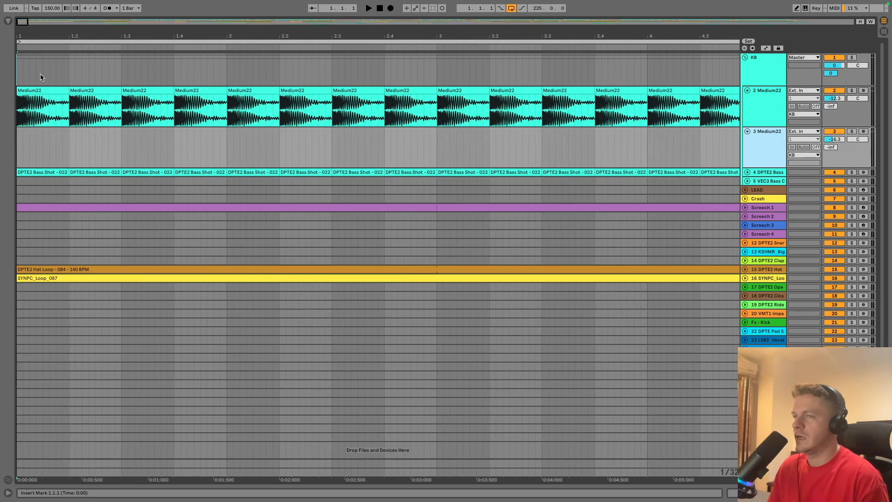
Step: Solo the 2 Medium22 track and play it from the start of the arrangement and from bar 33
click(852, 90)
key(space)
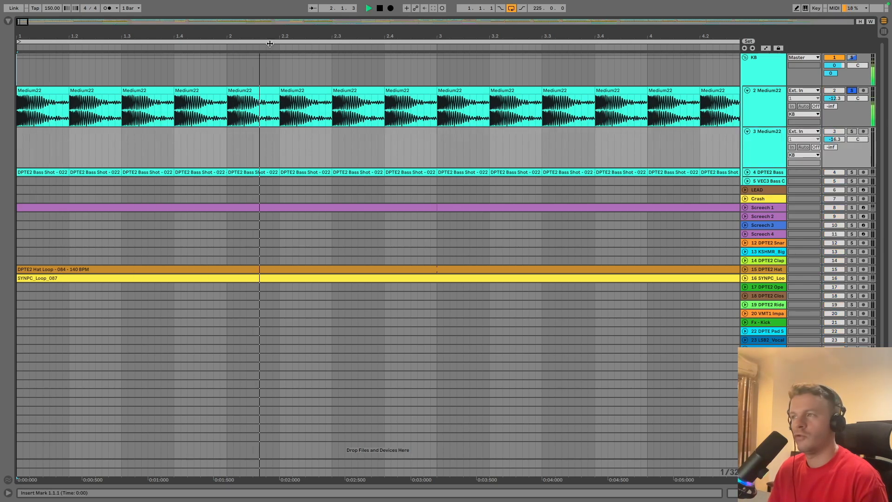
drag(271, 35, 271, 1)
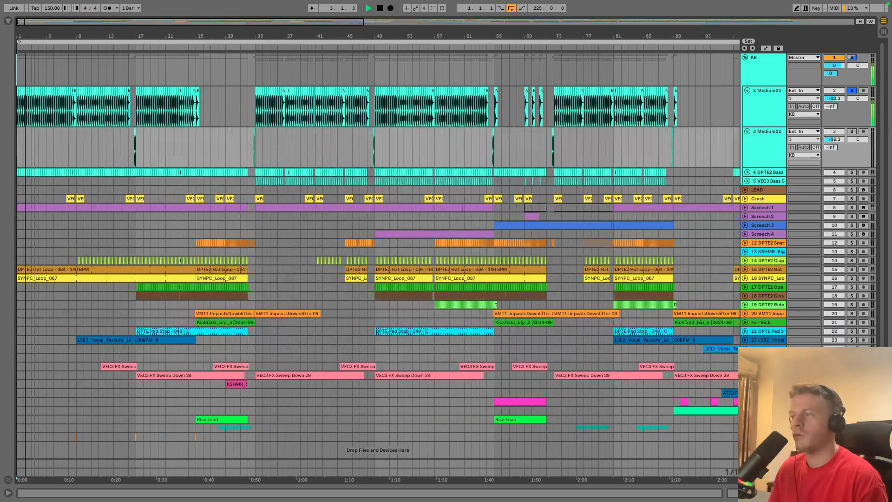
drag(253, 35, 253, 53)
key(space)
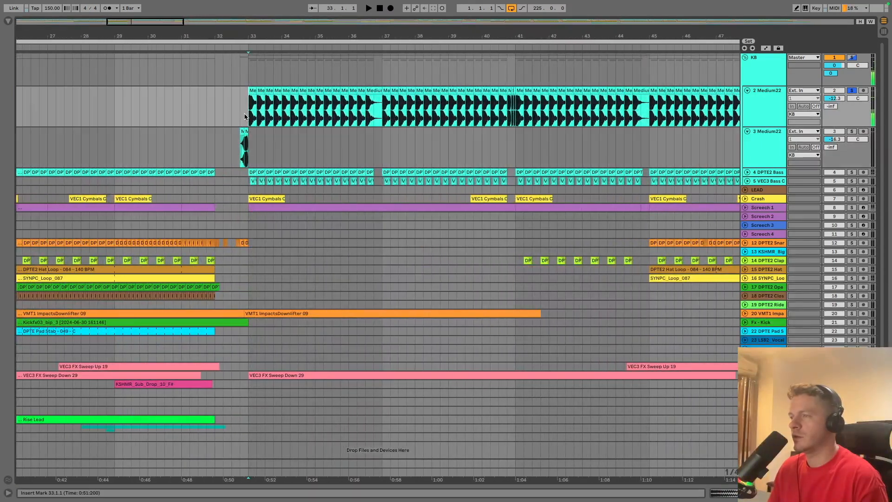
key(space)
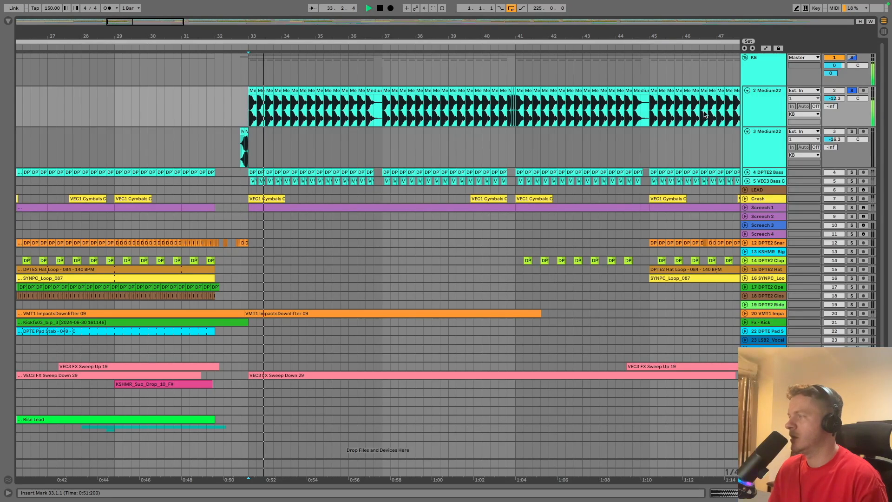
key(space)
Step: Show the device chain of the 2 Medium22 track and play the kick near the start and from bar 22
drag(265, 36, 262, 14)
double_click(749, 112)
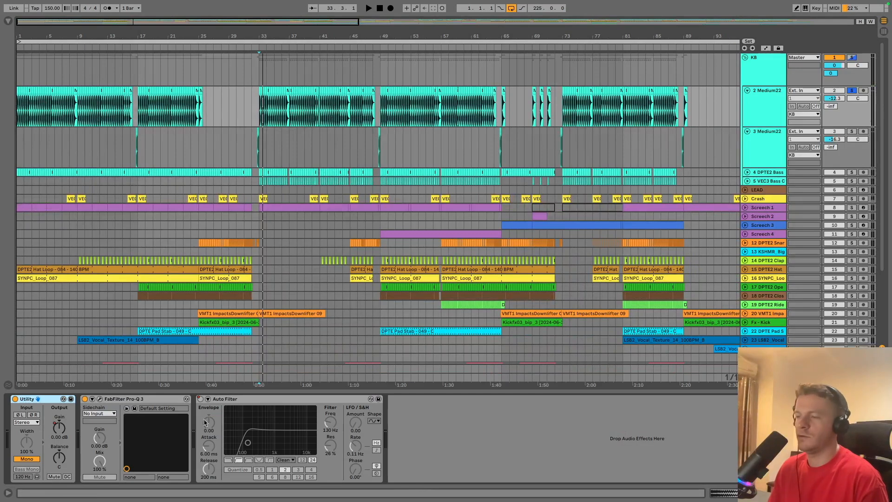
click(39, 99)
key(space)
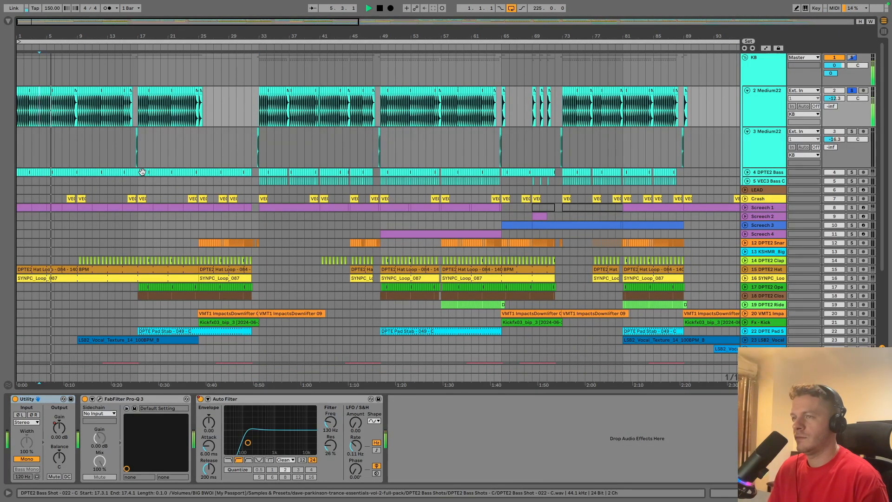
click(175, 116)
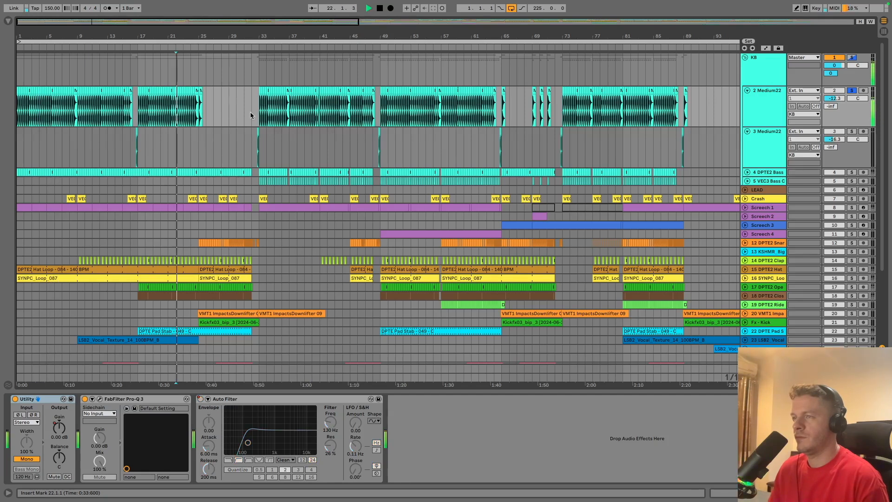
Step: Examine the low-frequency boost in the kick's FabFilter Pro-Q 3, stop playback and close the plug-in
drag(262, 34, 262, 116)
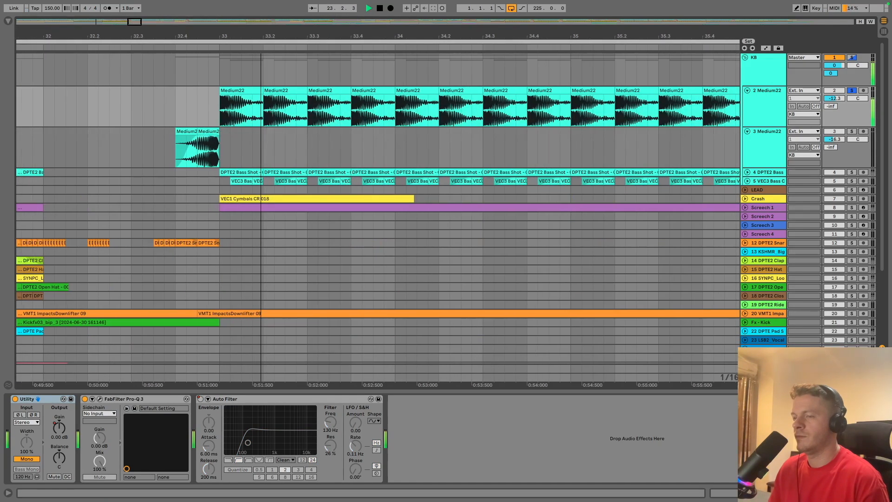
click(100, 398)
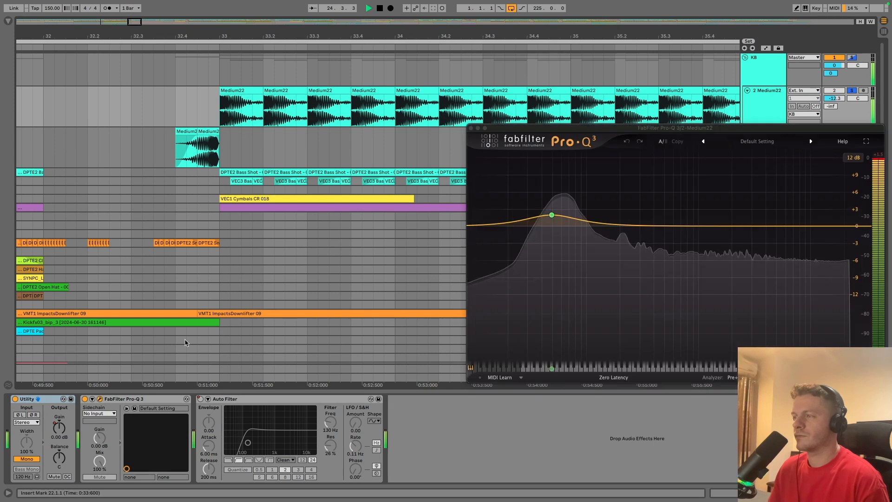
key(space)
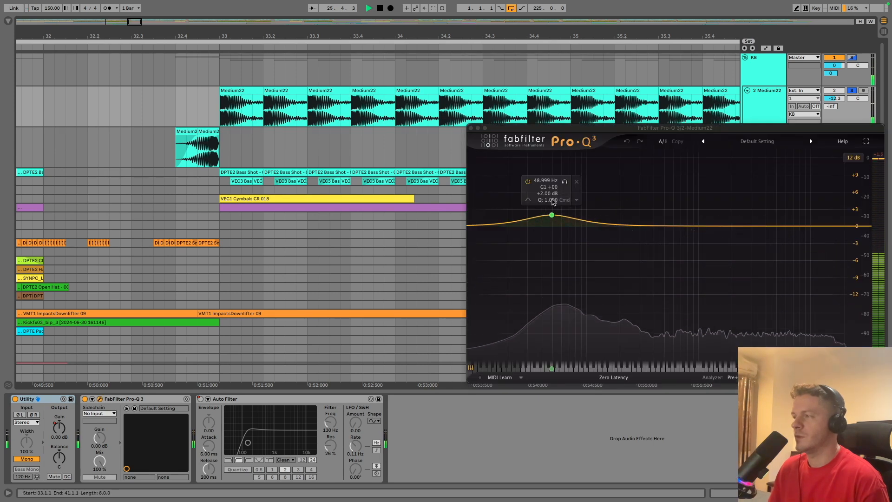
click(471, 128)
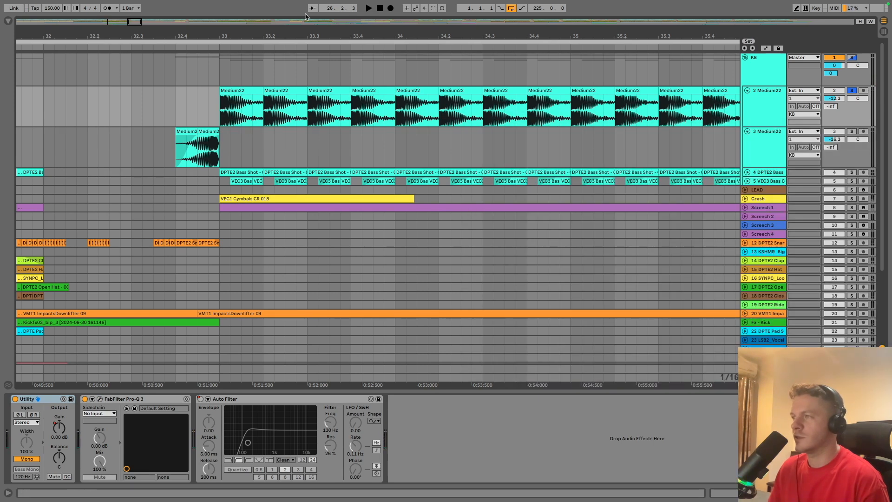
Step: Solo the 3 Medium22 track as well and play both kick tracks from just before bar 33
drag(313, 35, 461, 34)
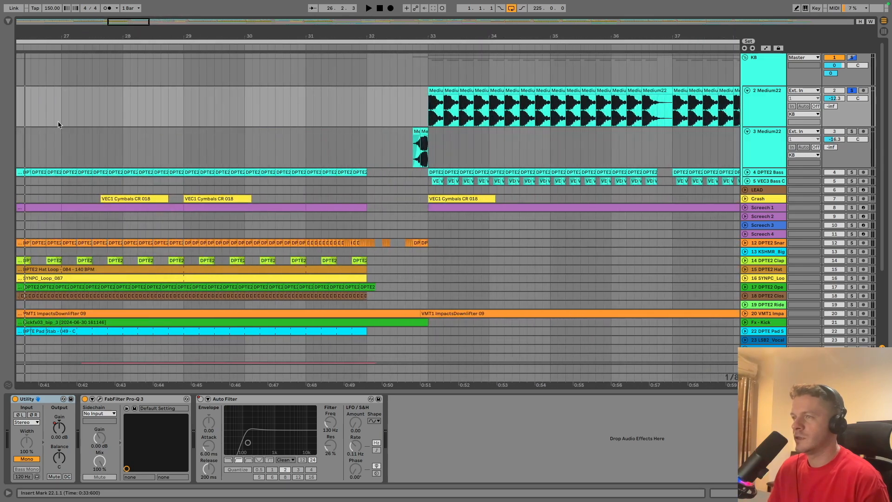
drag(203, 34, 248, 32)
click(852, 131)
click(436, 99)
key(space)
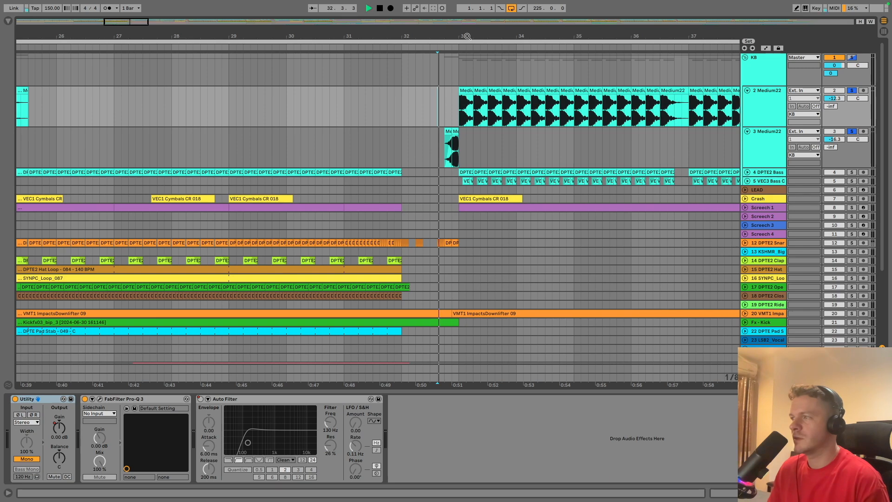
drag(484, 34, 6, 61)
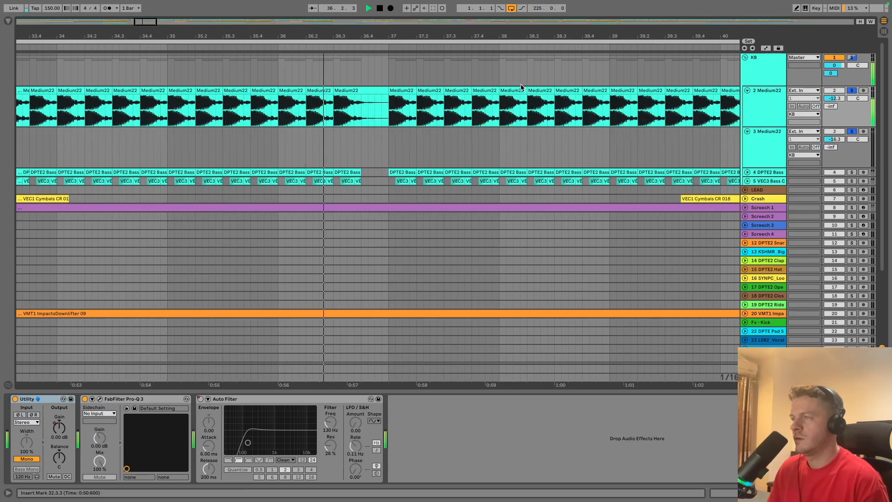
Step: View the sample of the longer Medium22 kick at beat 36.3, close the clip view and play that part of the arrangement
click(334, 118)
key(space)
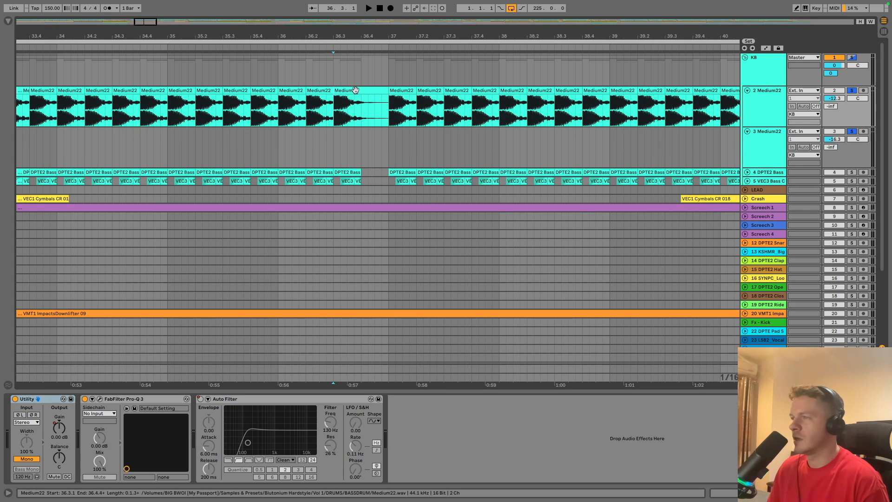
double_click(361, 108)
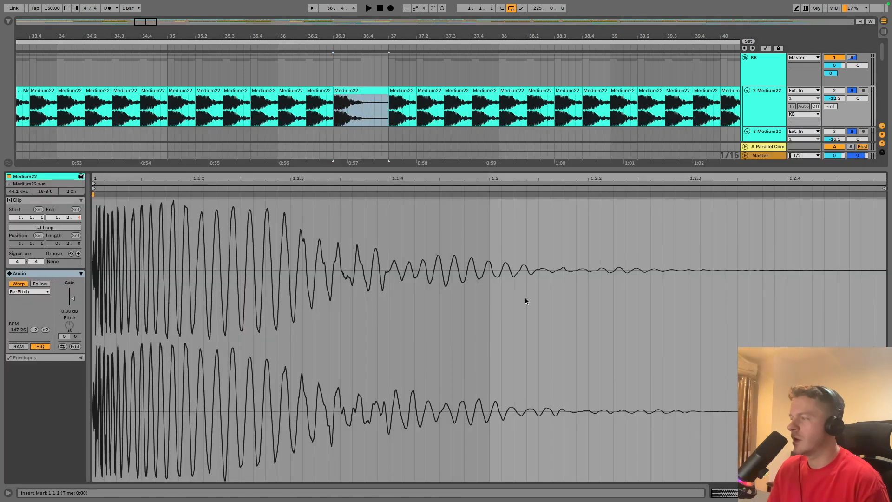
click(884, 493)
key(space)
key(space)
key(space)
key(space)
Step: Show the 2 Medium22 track's device chain again and play the kicks from beat 36.3 into bar 39
drag(452, 35, 453, 11)
key(minus)
key(minus)
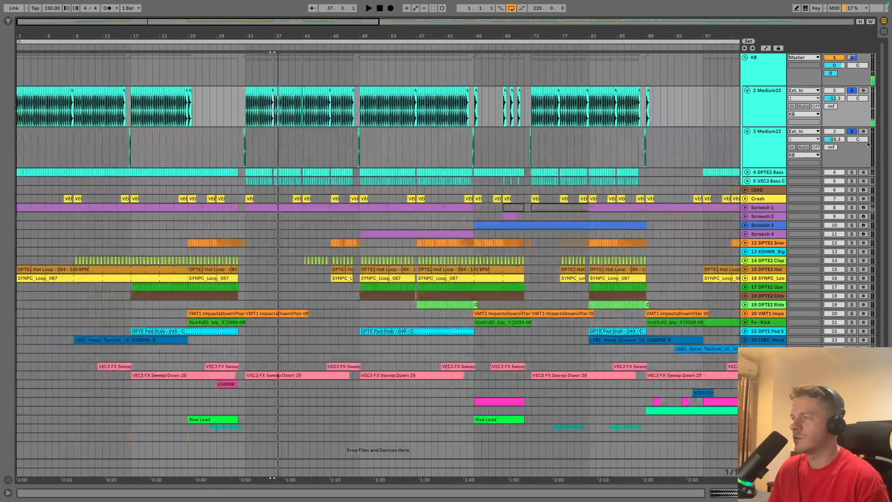
double_click(774, 105)
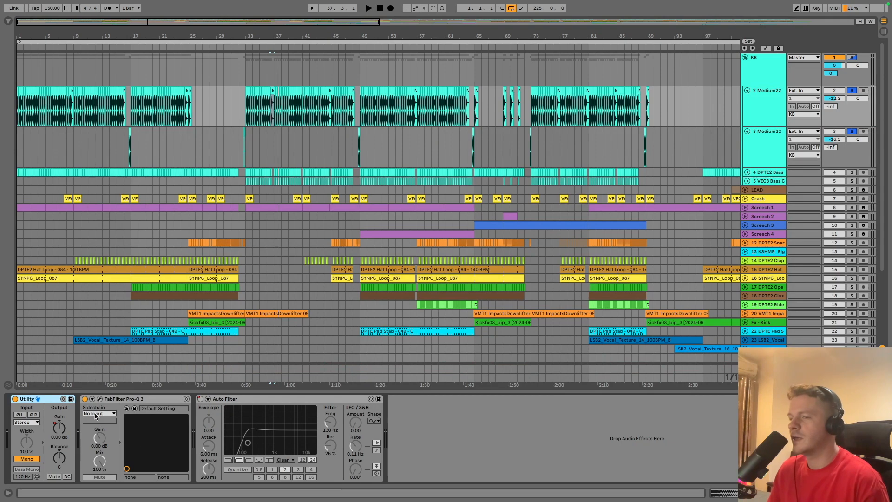
key(space)
mouse_move(269, 27)
mouse_down()
mouse_move(270, 66)
mouse_move(269, 19)
mouse_move(399, 150)
mouse_up()
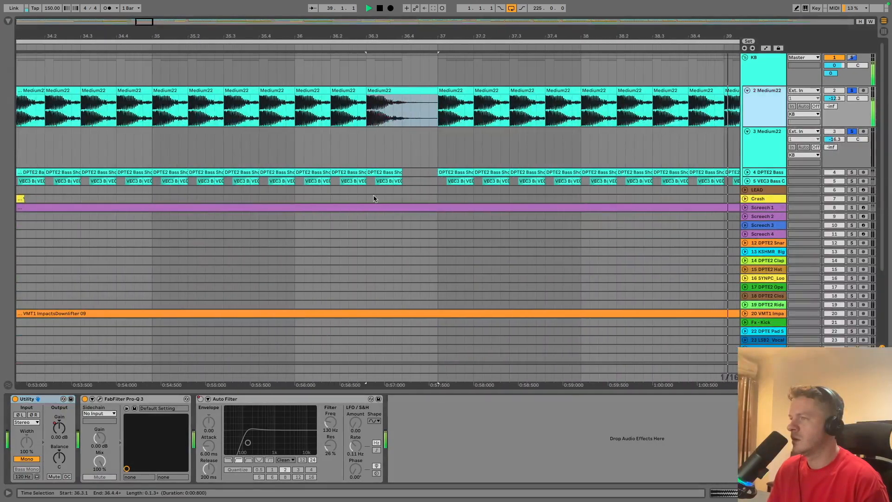
click(398, 150)
key(space)
Step: Turn off Warp for the Medium22 kick clip at beat 36.3 and play it
double_click(402, 90)
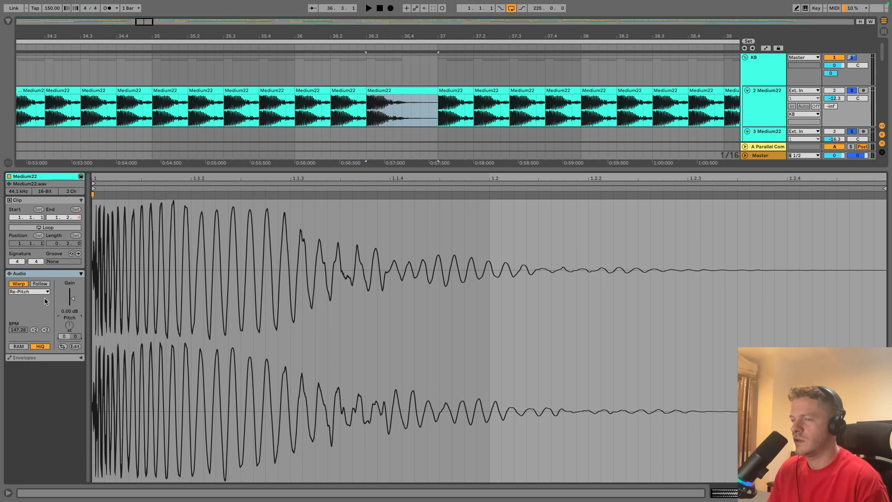
click(23, 284)
key(space)
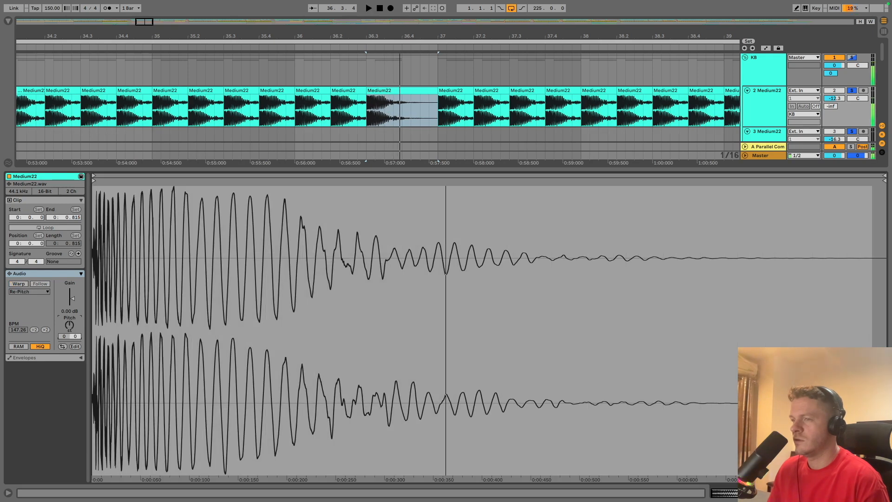
Step: Try a different pitch for the unwarped kick clip, restore the default pitch and play the clip repeatedly for comparison
drag(68, 327, 67, 327)
key(space)
key(space)
key(space)
key(space)
double_click(67, 327)
key(space)
key(space)
key(space)
key(space)
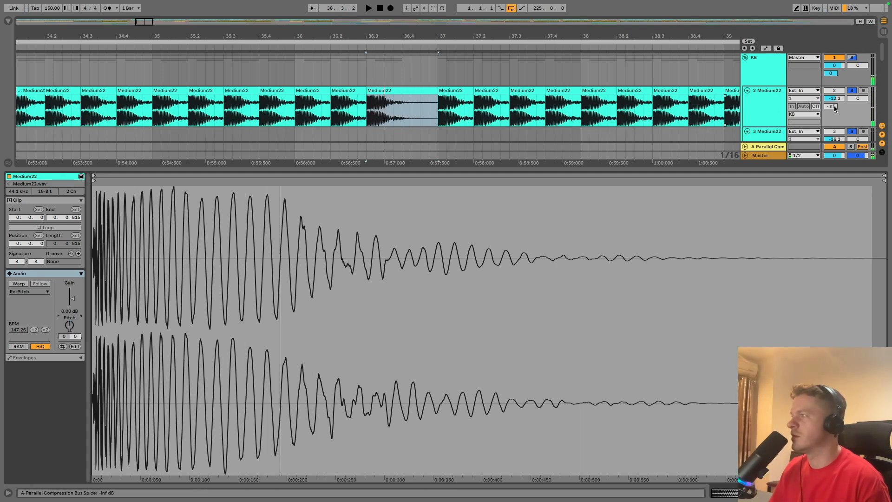
Step: Clear the solo from the kick tracks, fold both Medium22 tracks and hide the clip view
click(852, 90)
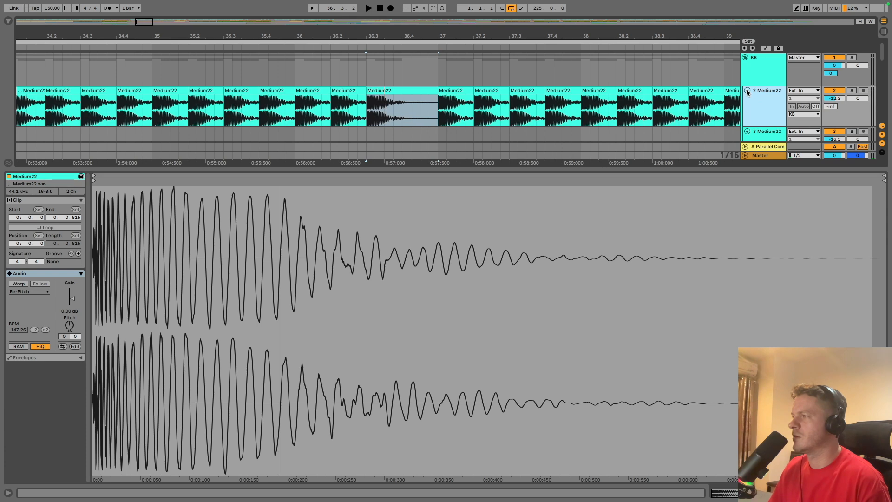
click(748, 91)
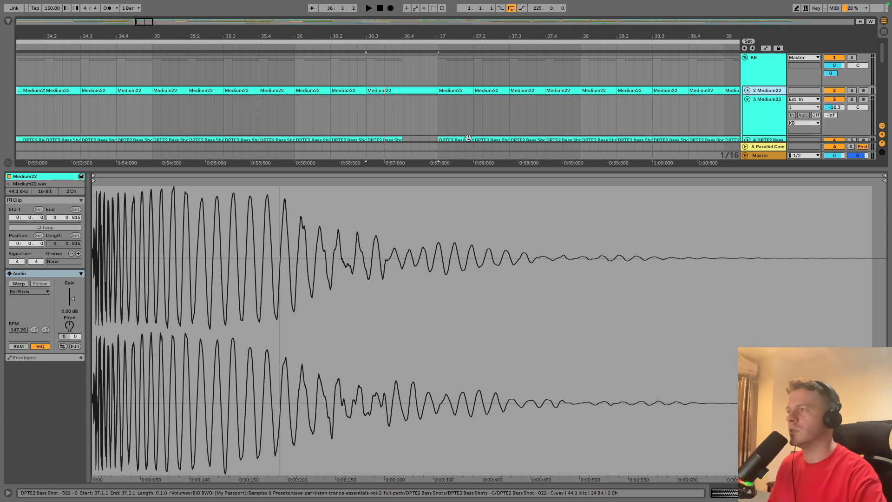
drag(612, 34, 612, 5)
drag(498, 4, 667, 32)
drag(496, 31, 375, 36)
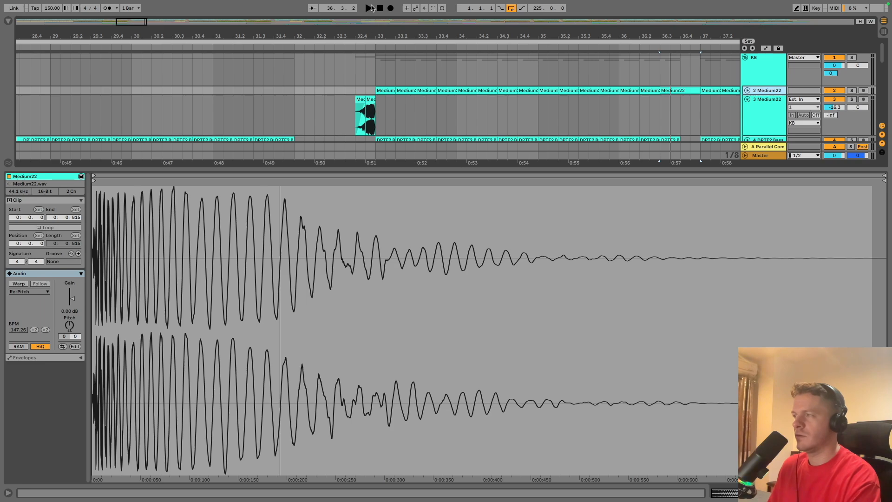
key(ctrl+alt+l)
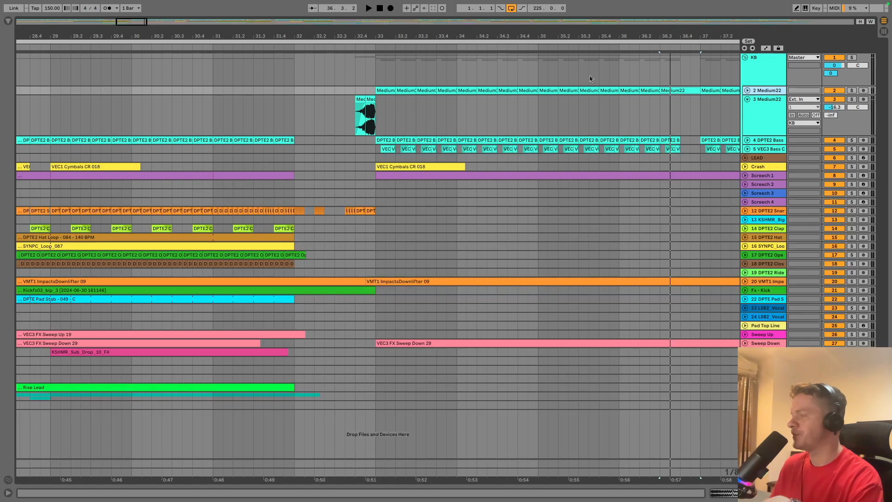
drag(378, 35, 378, 3)
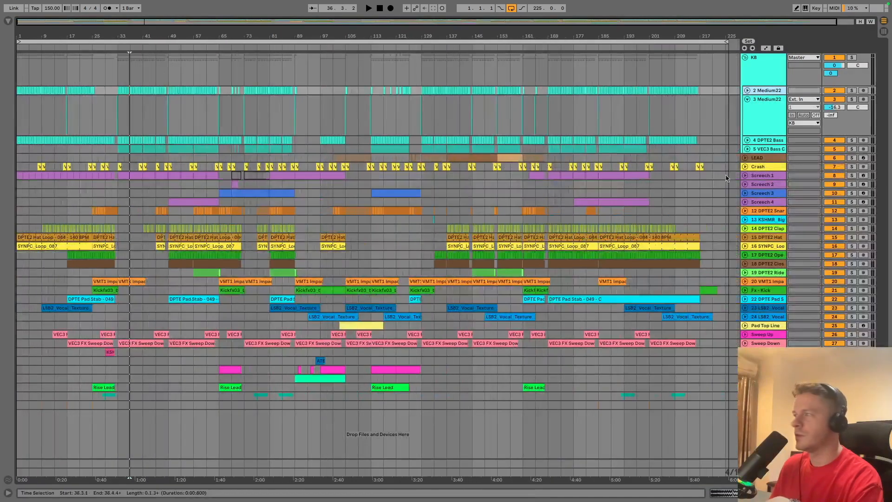
click(747, 99)
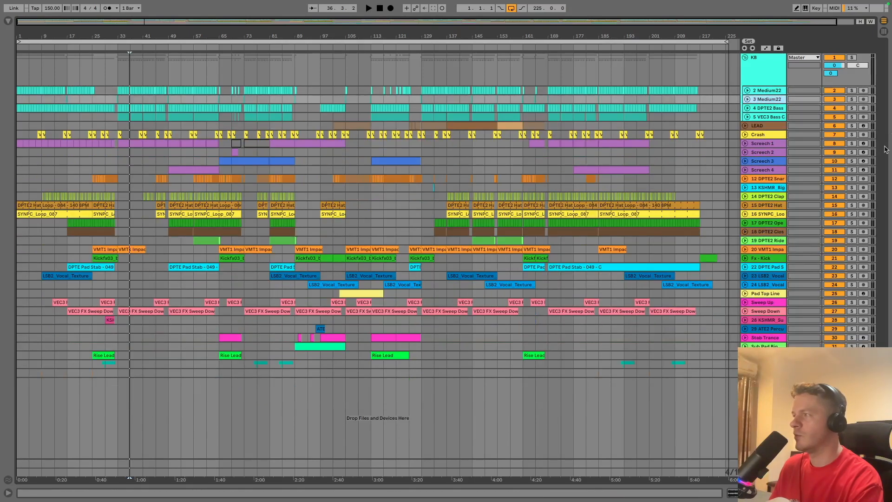
Step: Unfold the 4 DPTE2 Bass and 5 VEC3 Bass C tracks and place the insert marker just before bar 33
click(748, 108)
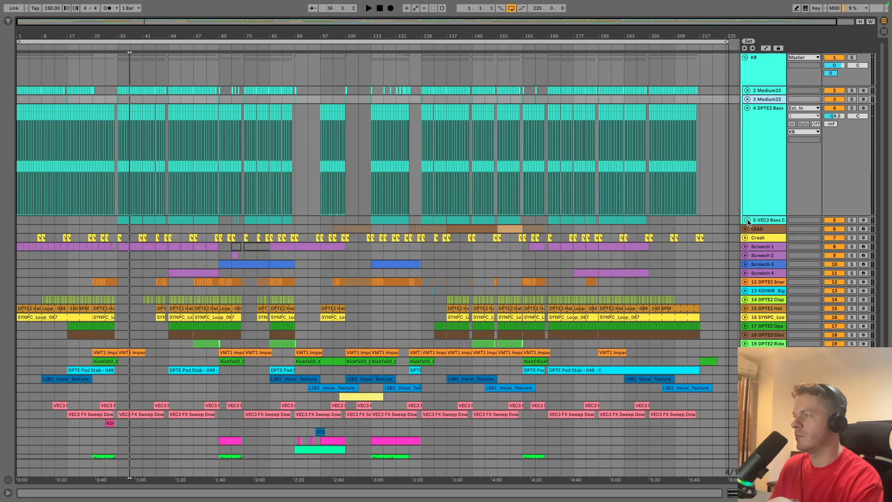
click(748, 220)
drag(121, 35, 340, 139)
click(253, 165)
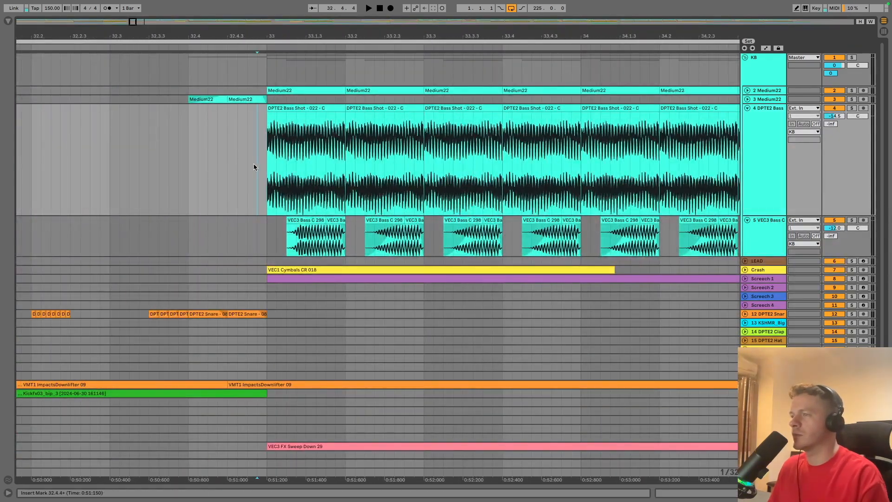
drag(352, 33, 346, 2)
drag(286, 2, 302, 34)
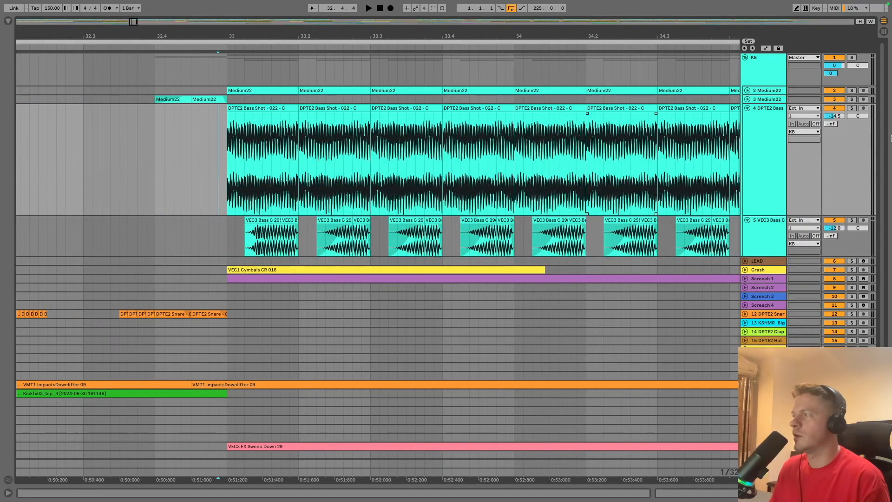
Step: Solo the 5 VEC3 Bass C track, play it from just before bar 33 and examine the high cut in its FabFilter Pro-Q 3
click(764, 244)
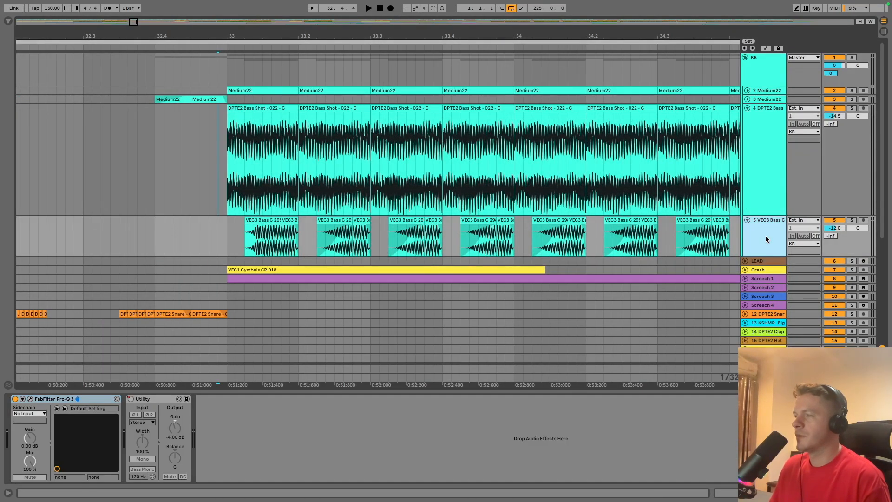
click(853, 221)
key(space)
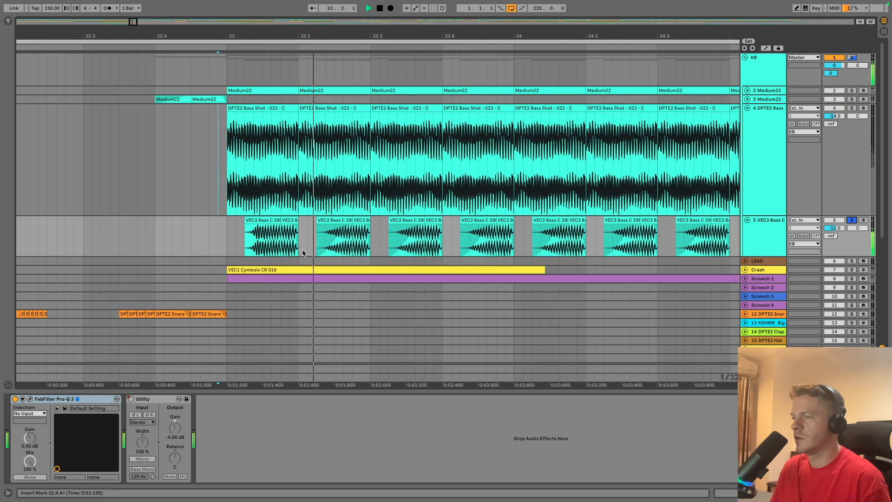
click(31, 399)
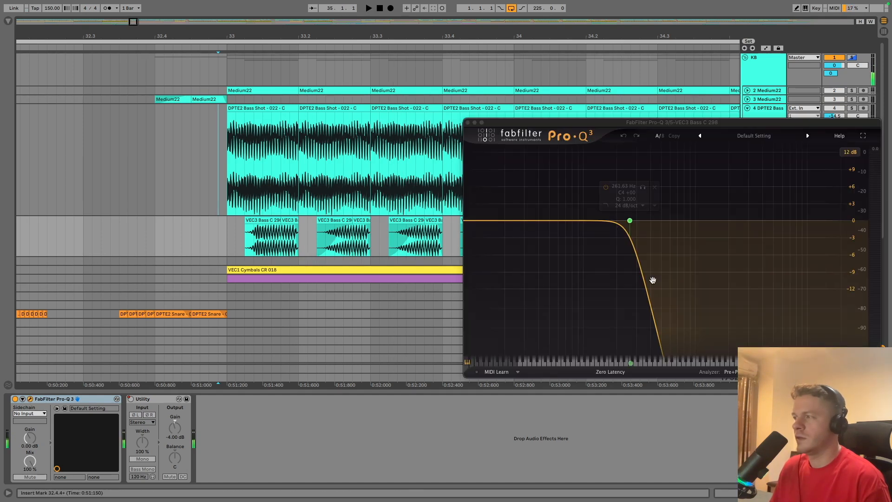
click(467, 123)
Step: Try extending the first VEC3 Bass C clip in bar 33, play it, undo the edit and play the original from bar 33
drag(255, 221, 280, 221)
click(236, 236)
key(space)
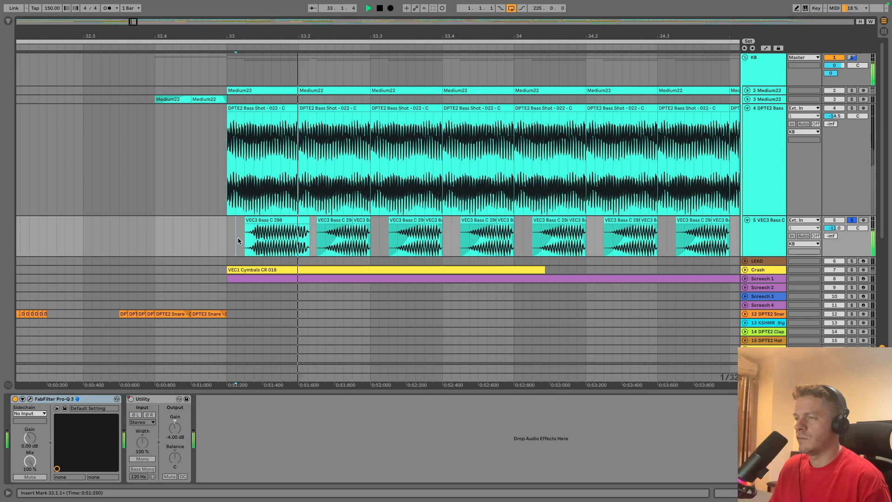
key(space)
key(ctrl+z)
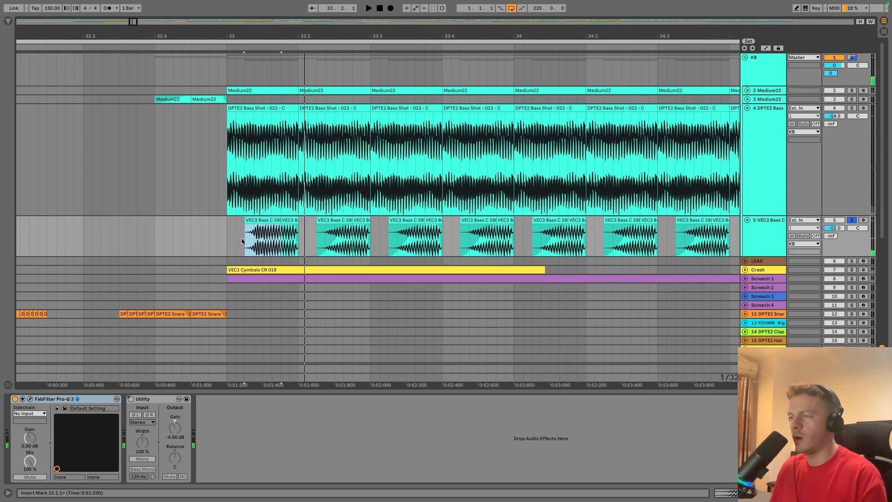
click(227, 240)
key(space)
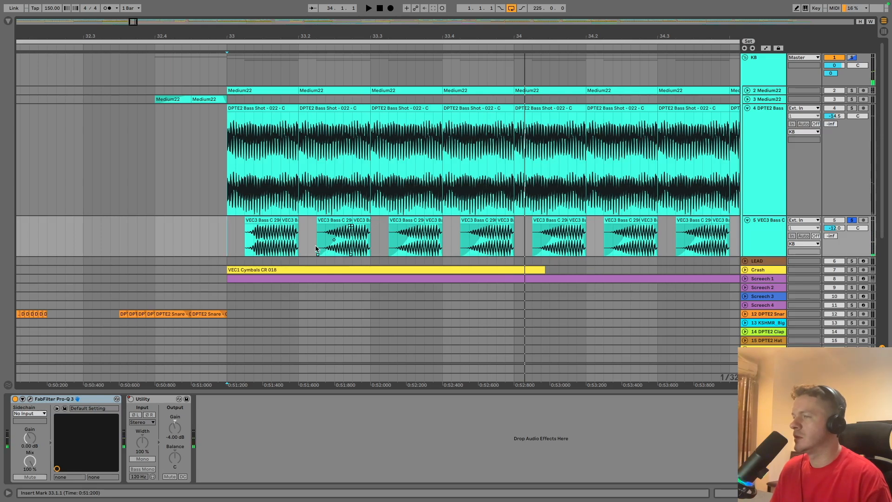
Step: Replace the VEC3 Bass C clips in the first beat of bar 33 with a copy of those in the second beat
click(331, 227)
click(325, 220)
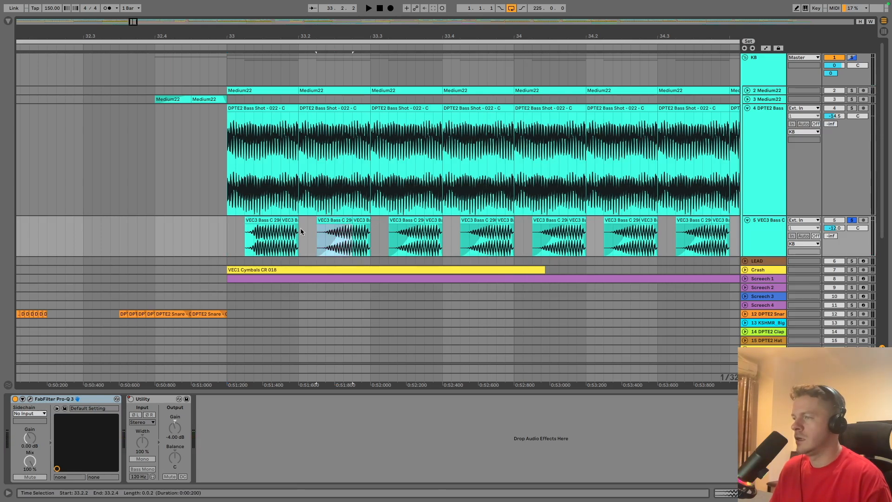
drag(300, 227, 384, 233)
Step: Solo the 4 DPTE2 Bass track, play it from bar 33 and view the full sample waveform of its first clip there
click(226, 198)
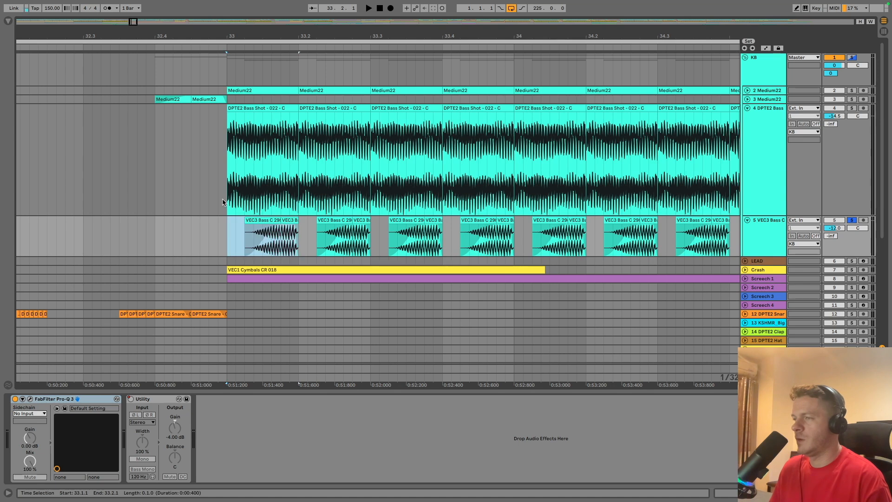
click(852, 108)
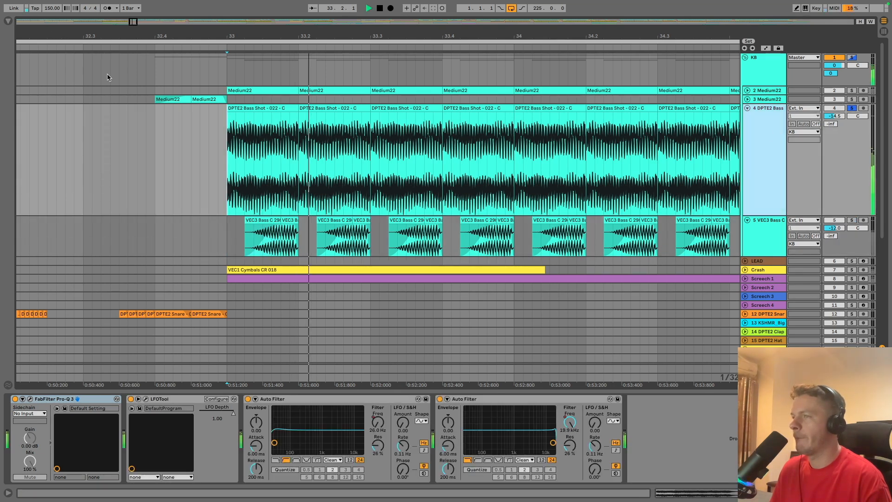
double_click(288, 119)
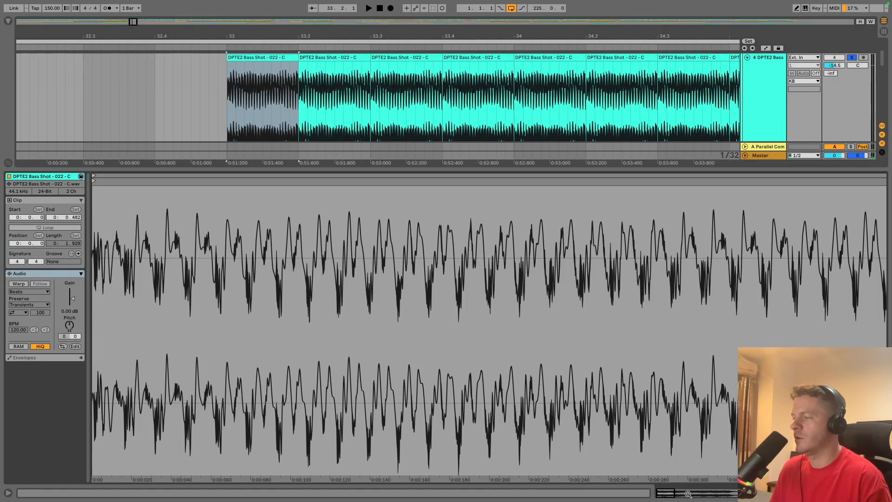
drag(668, 494, 160, 246)
key(space)
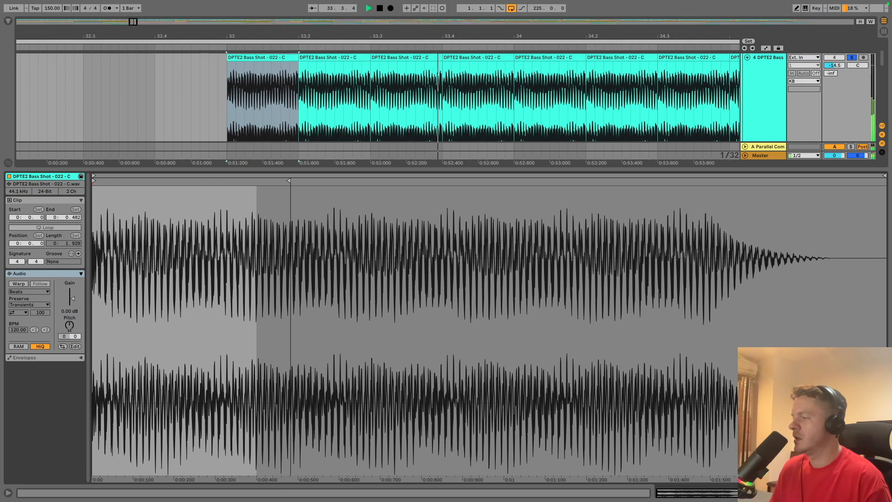
Step: Try extending the DPTE2 Bass Shot clip at bar 33 to its full sample length, play it and undo the extension
key(alt+super+l)
key(space)
drag(298, 57, 574, 57)
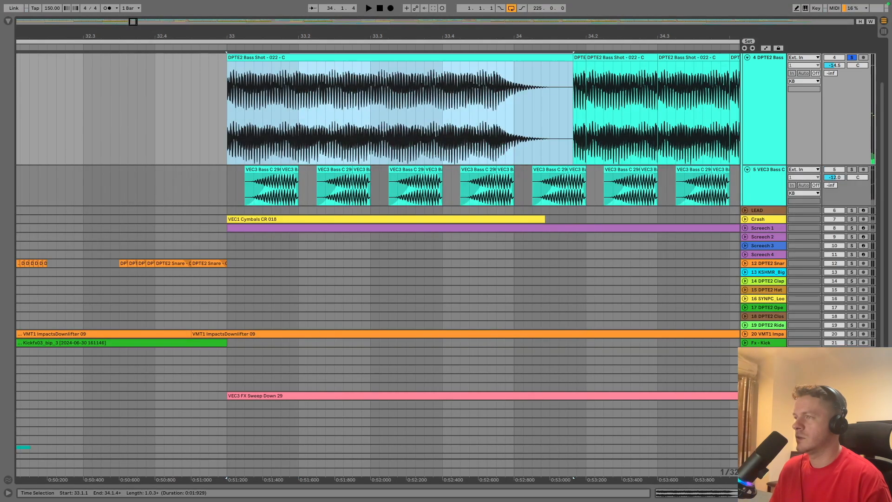
click(218, 103)
key(space)
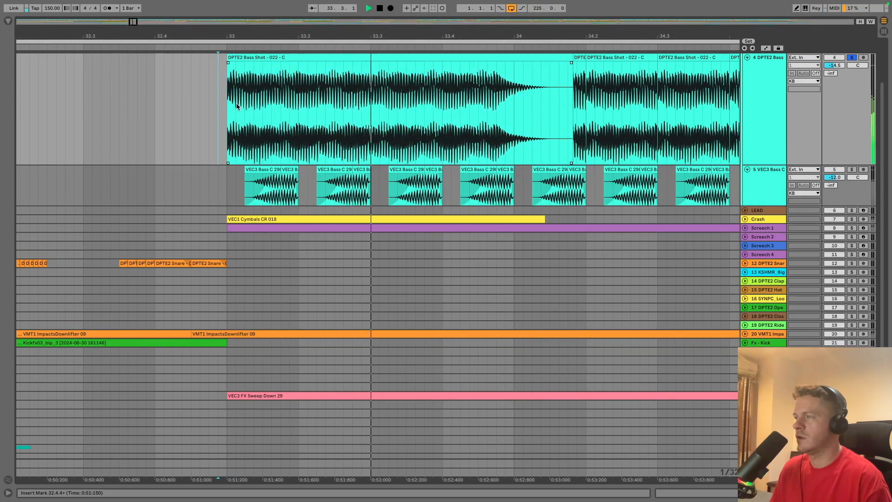
key(space)
key(super+z)
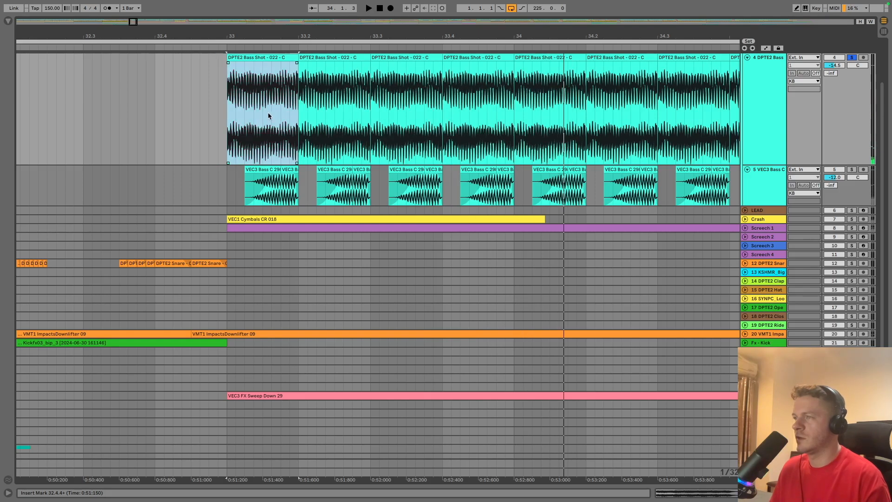
Step: Show the 4 DPTE2 Bass track's device chain, examine its LFOTool volume curve and FabFilter Pro-Q 3, and close both plug-ins
double_click(777, 87)
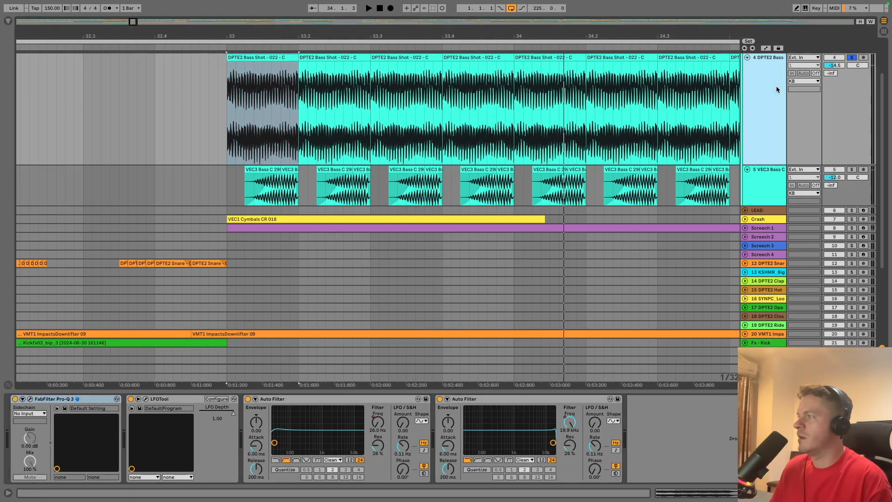
click(138, 401)
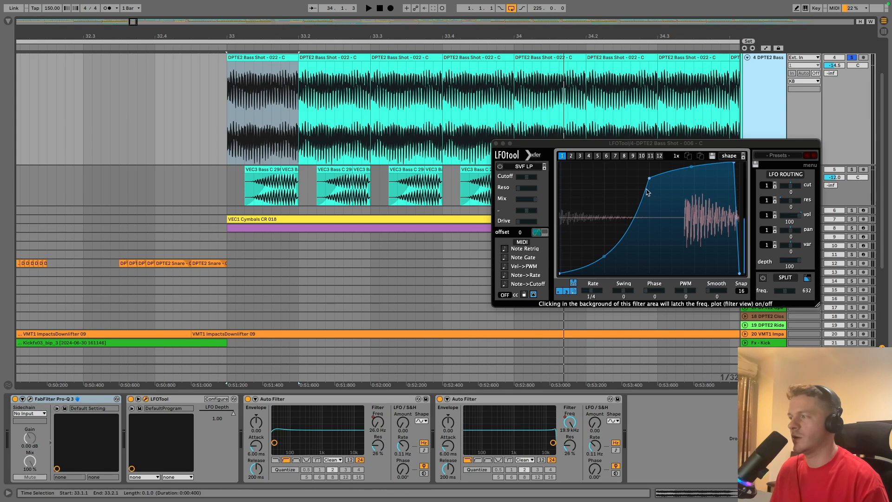
click(30, 399)
click(468, 122)
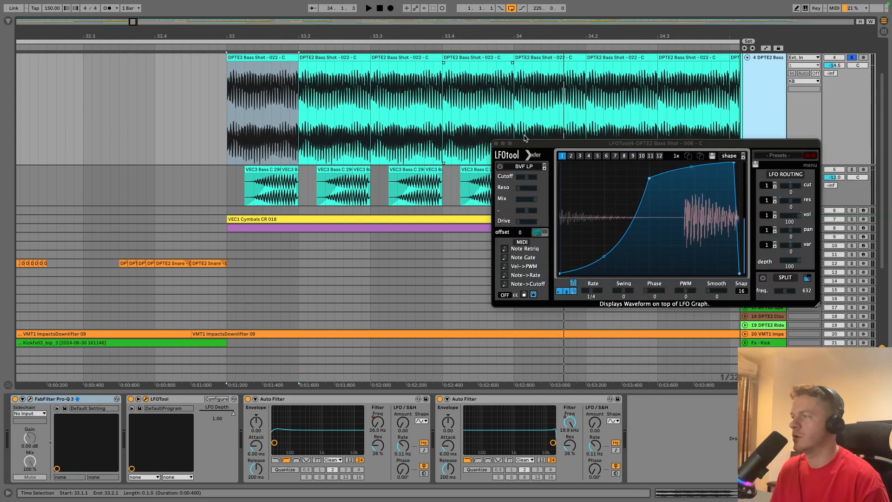
click(496, 144)
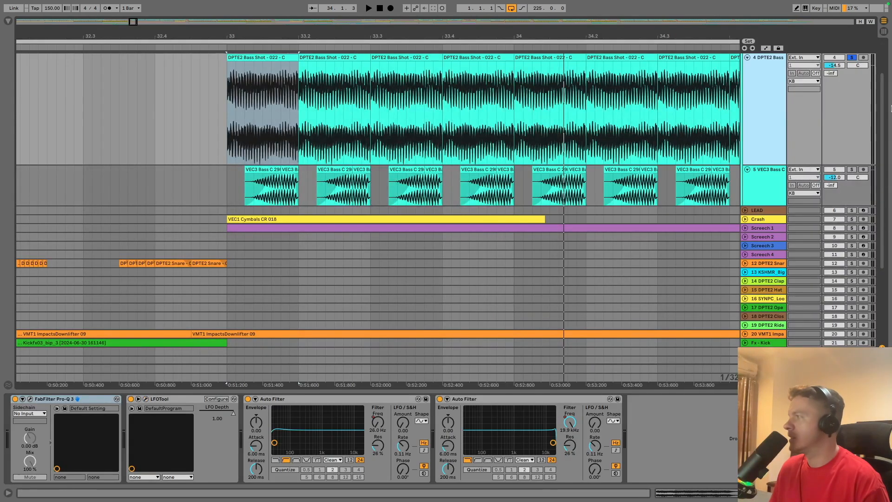
Step: Unsolo the 4 DPTE2 Bass track, then fold it and the 5 VEC3 Bass C track
click(850, 58)
click(747, 57)
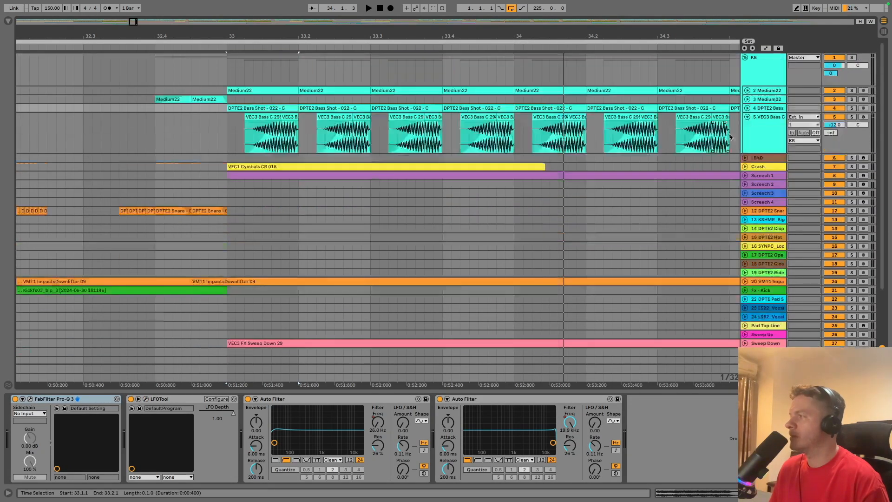
click(747, 117)
Step: Solo the KB group, play it from the last beat of bar 32 and hide the device chain
click(758, 85)
click(852, 58)
click(164, 74)
key(space)
drag(236, 37, 149, 9)
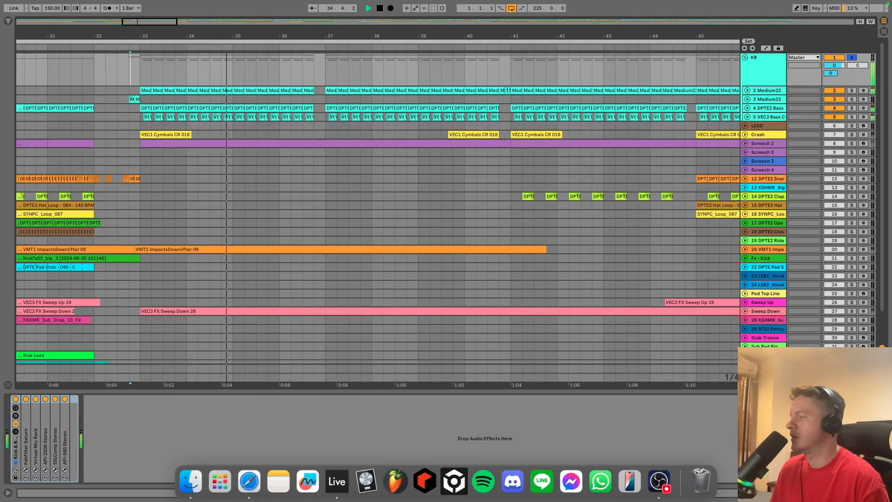
click(883, 492)
click(774, 62)
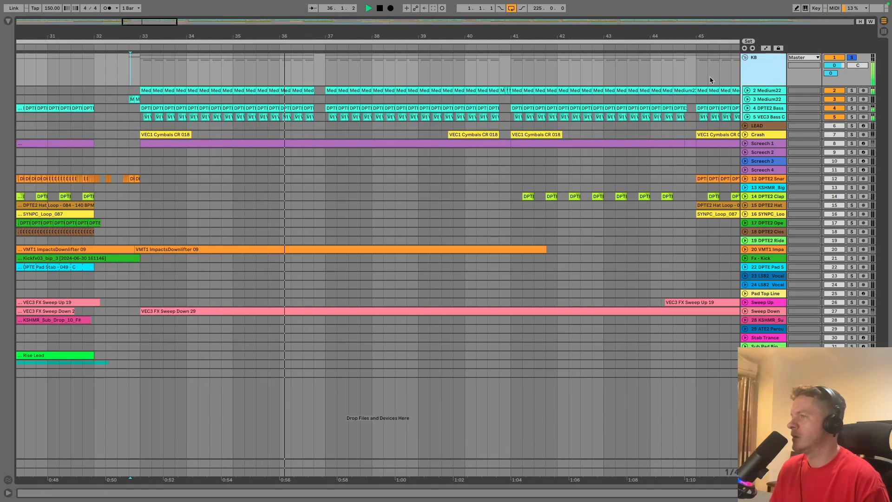
drag(512, 35, 514, 19)
key(space)
Step: Unfold the 2 Medium22 track and extend its kick clip at 36.3 to the start of bar 37
drag(445, 44, 764, 116)
click(746, 90)
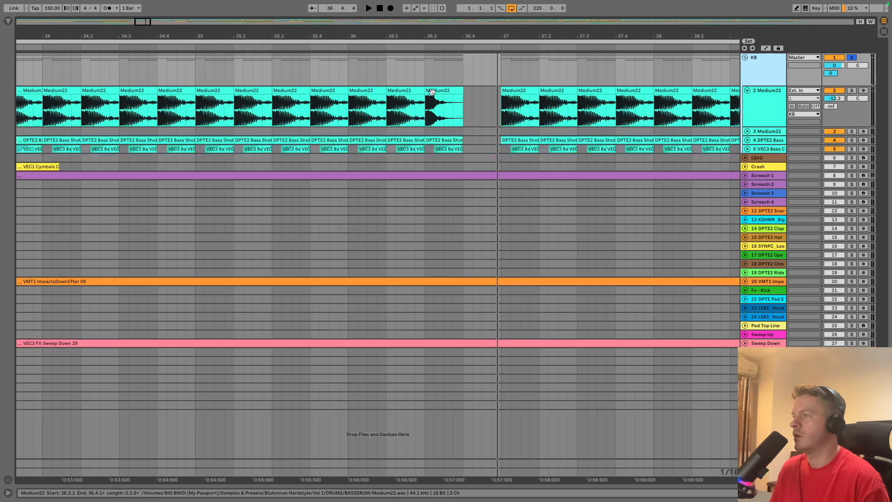
click(442, 109)
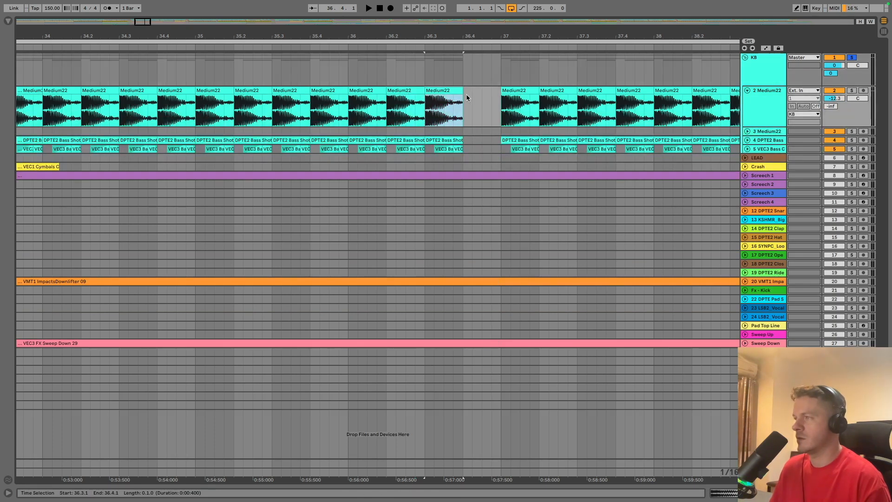
drag(463, 103, 501, 103)
click(310, 105)
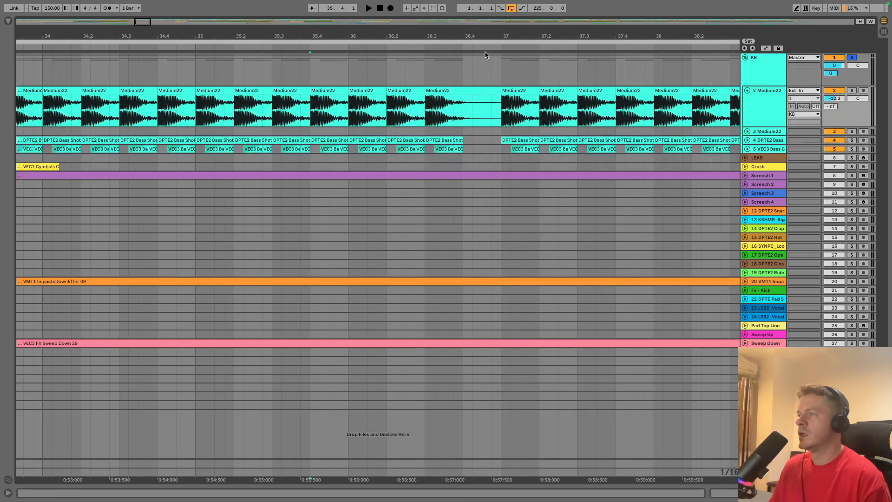
Step: Show separate automation lanes for the 2 Medium22 track's Auto Filter Device On and Utility Gain across the whole arrangement
mouse_move(487, 36)
mouse_down()
mouse_move(325, 140)
mouse_move(204, 90)
mouse_up()
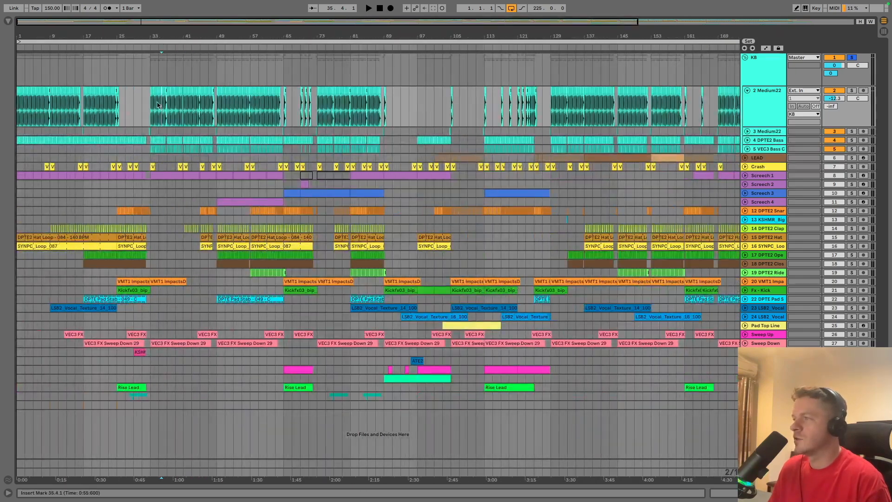
key(a)
click(757, 98)
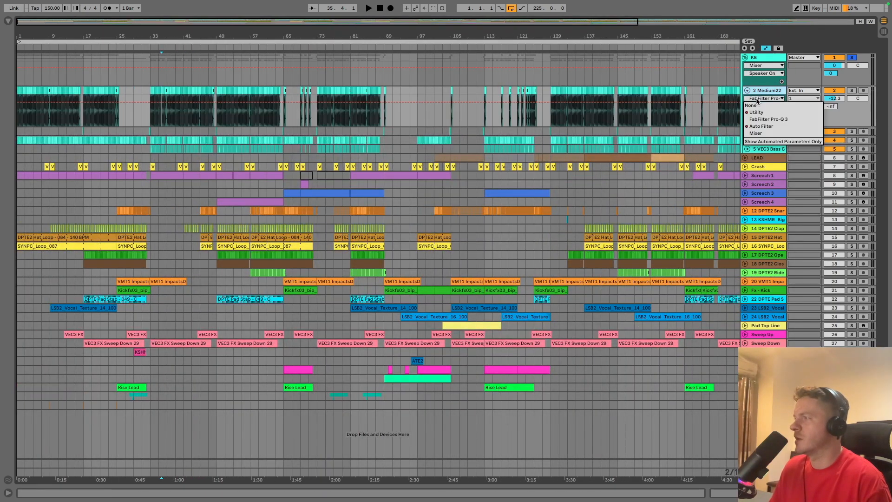
click(761, 126)
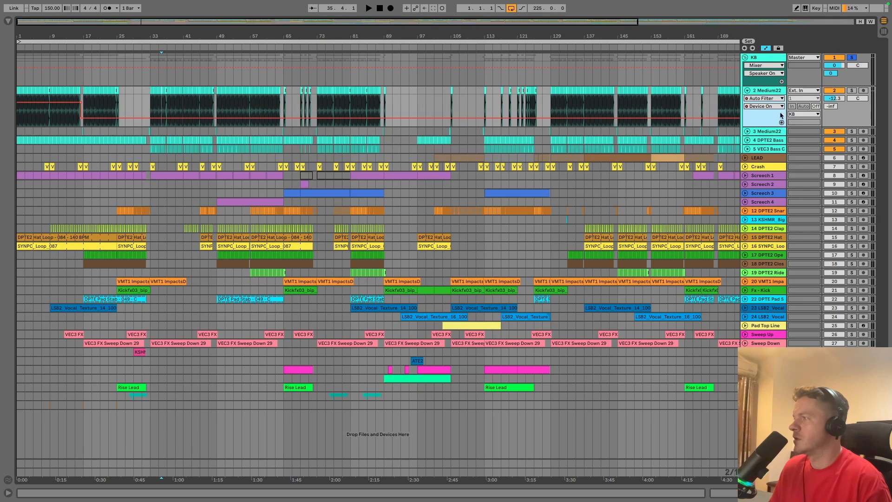
click(782, 122)
click(772, 99)
click(756, 112)
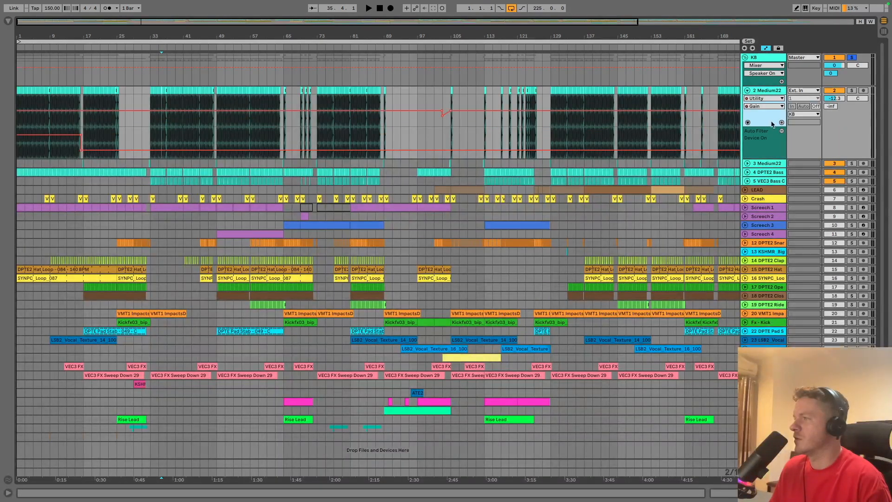
click(782, 123)
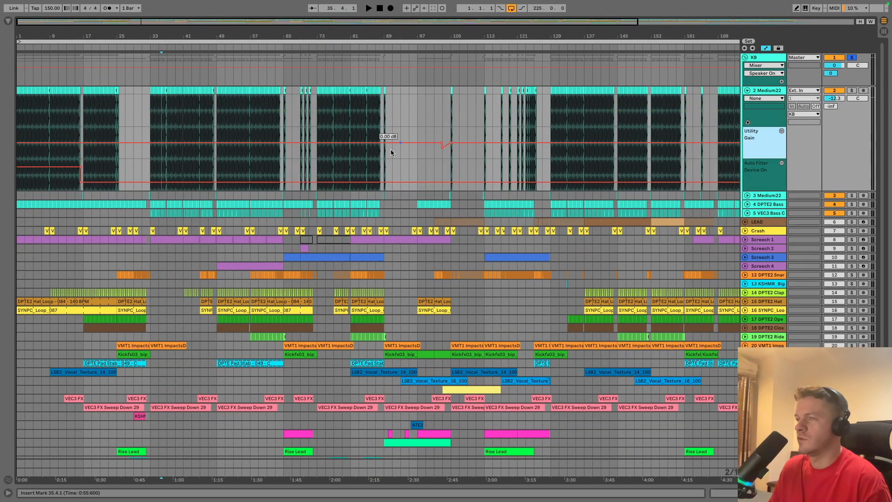
key(w)
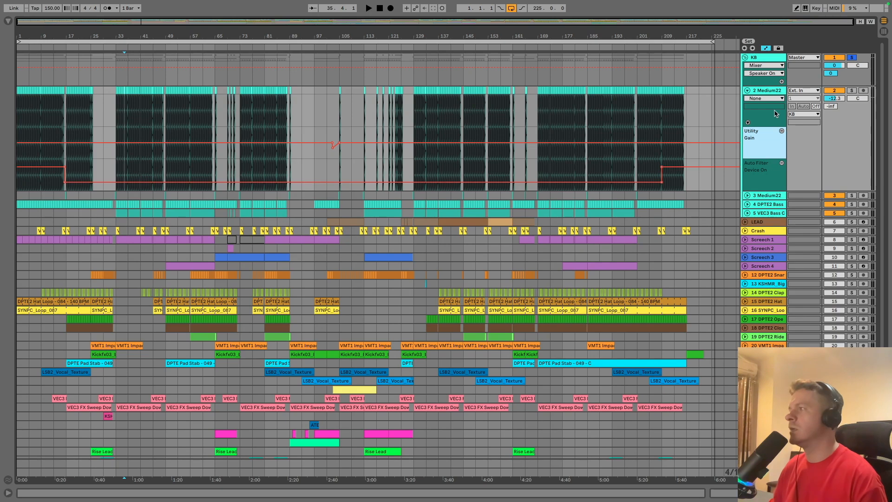
Step: Hide the automation, fold the 2 Medium22 track, and unsolo and fold the KB group
key(a)
click(746, 90)
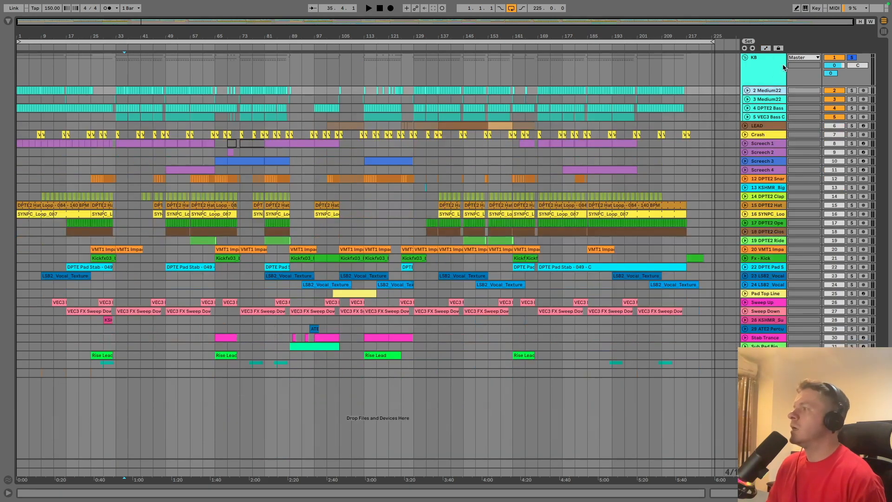
click(820, 59)
click(851, 58)
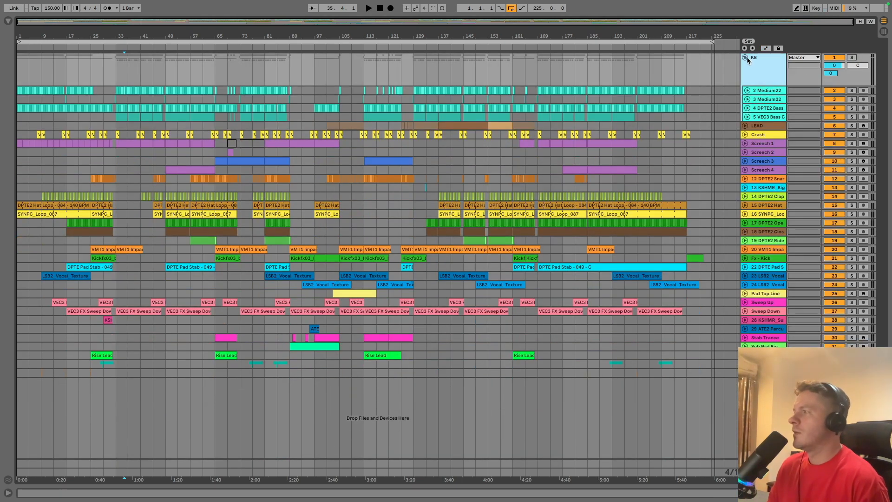
click(745, 57)
Step: Unfold the LEAD track and set the insert marker at its first clip at bar 101
click(757, 67)
click(745, 65)
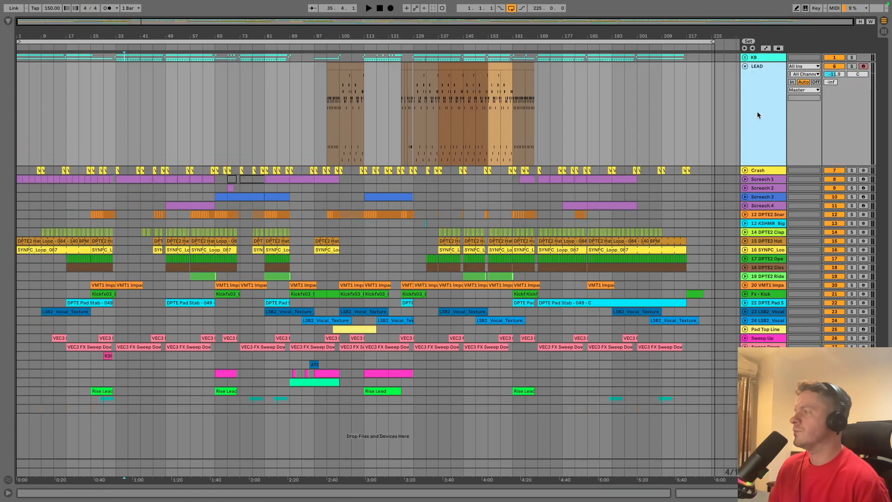
click(328, 116)
drag(381, 40, 260, 86)
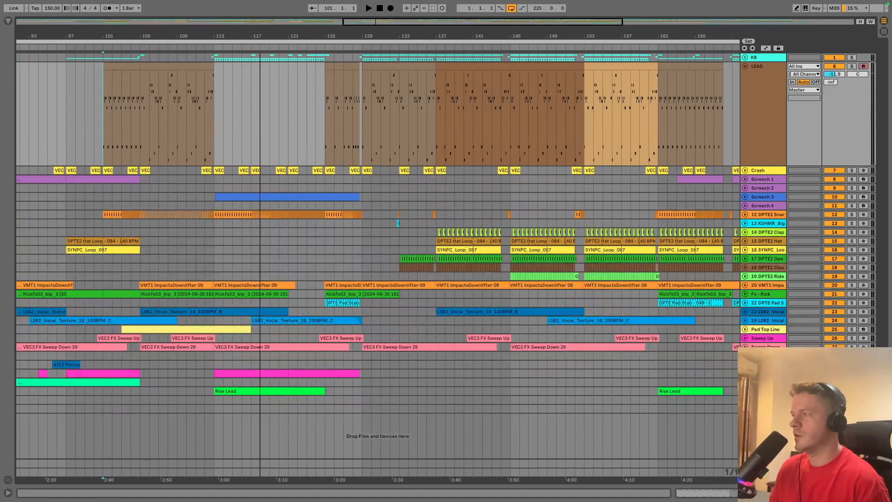
Step: Show the LEAD track's device chain, examine the OTT settings and view its filters and Audio Effect Rack
double_click(775, 97)
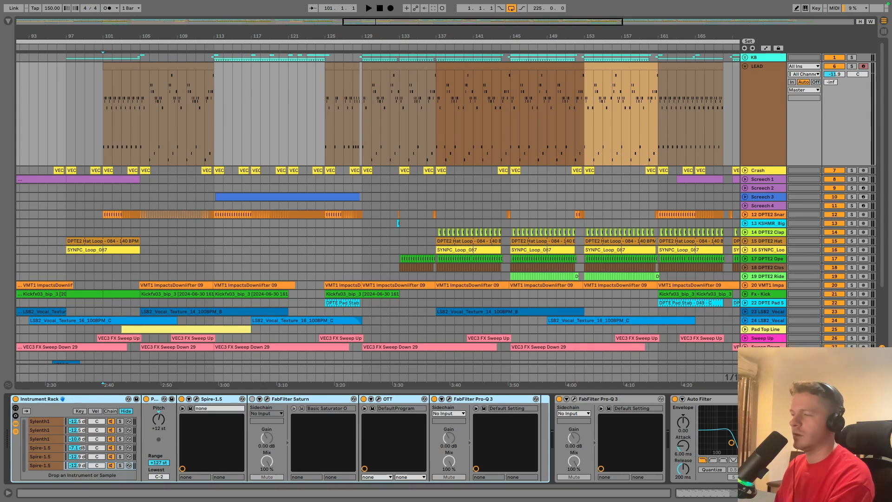
click(378, 399)
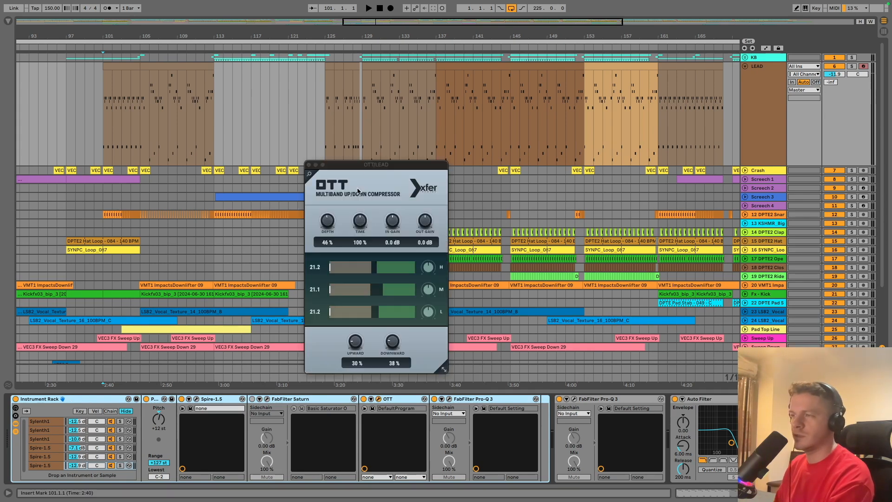
click(309, 165)
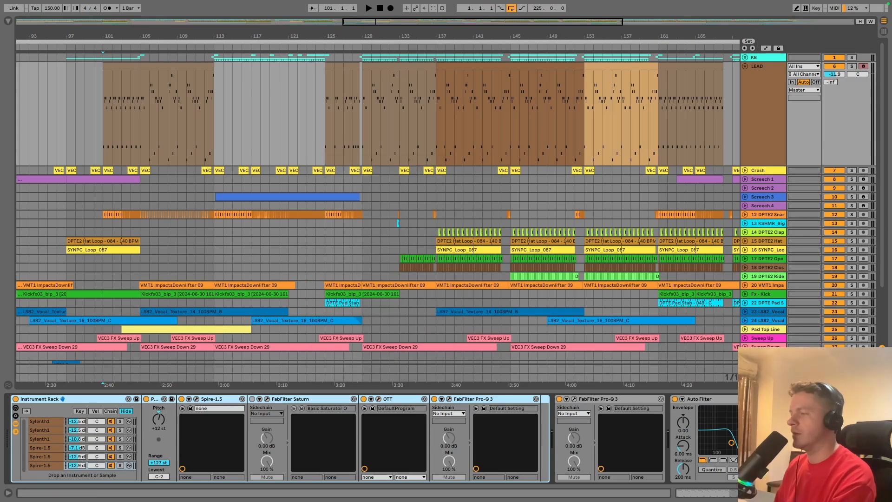
scroll(600, 402, right, 10)
click(576, 430)
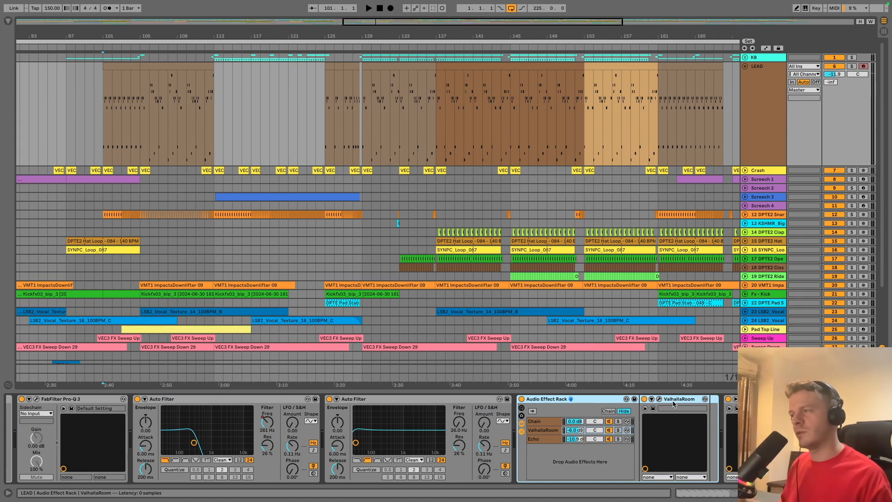
Step: Fold the LEAD track and view the whole arrangement
click(766, 99)
click(744, 67)
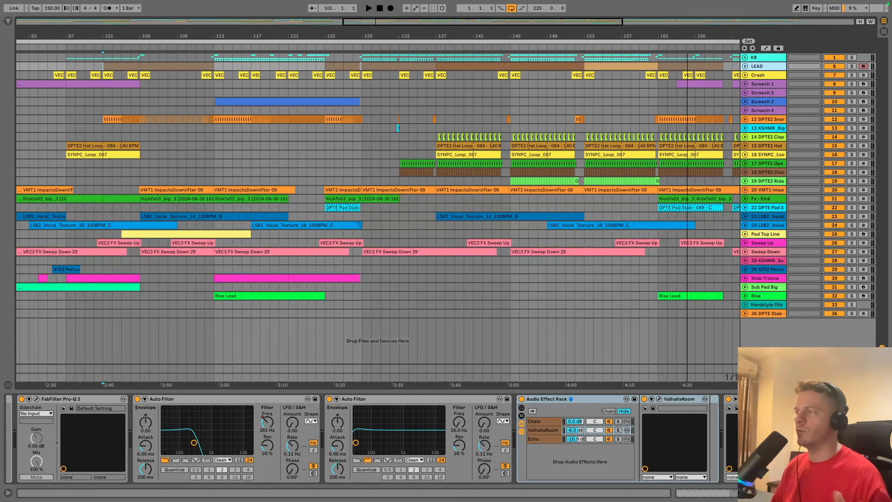
double_click(688, 34)
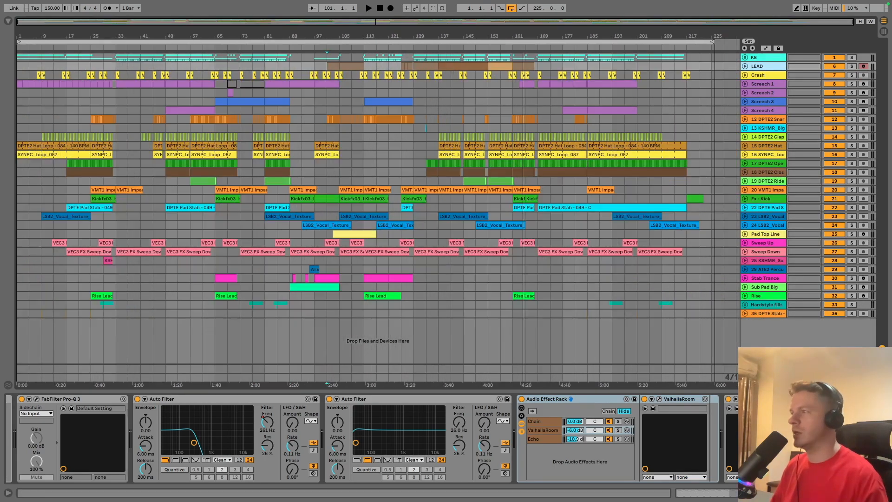
Step: Unfold and solo the LEAD track, and play its melody from bar 129
click(744, 66)
click(315, 94)
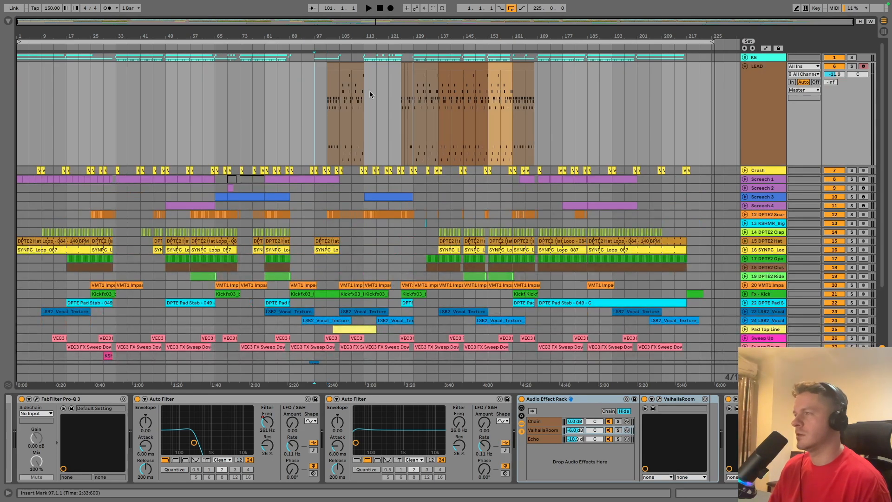
click(419, 41)
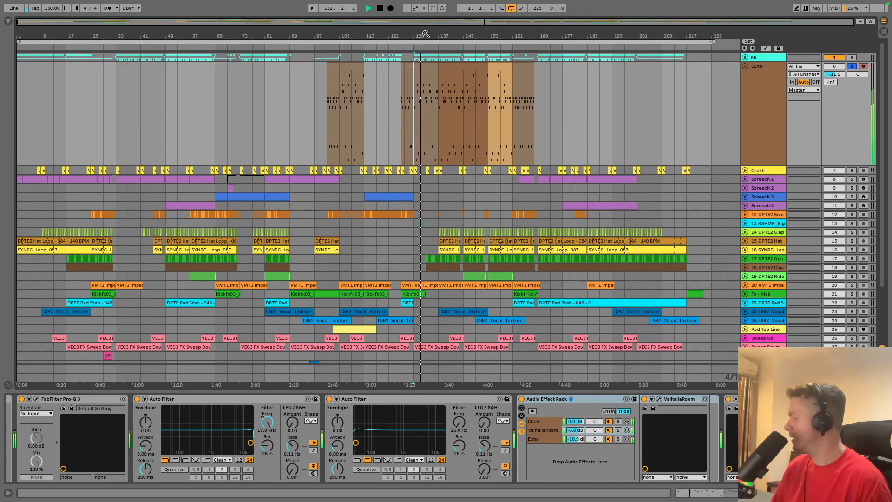
drag(427, 34, 161, 88)
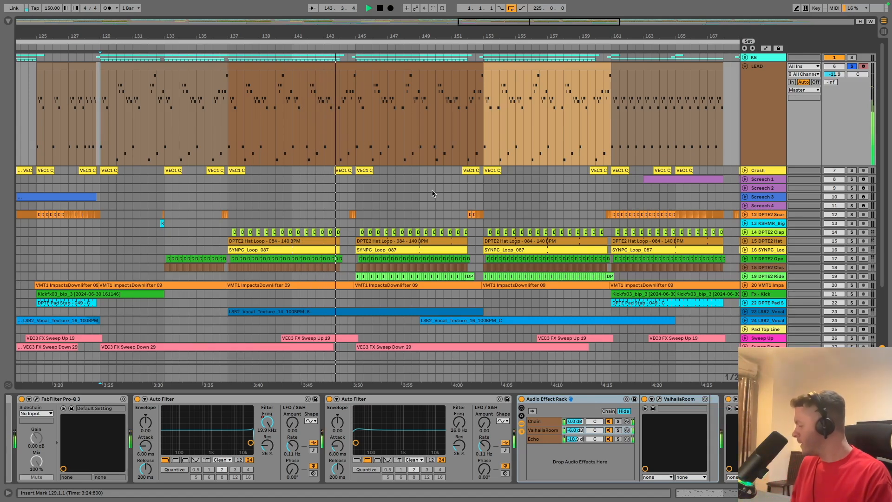
click(451, 95)
click(464, 96)
key(space)
Step: Set the insert marker at bar 137 and examine the LEAD notes from bar 129 onwards
click(228, 116)
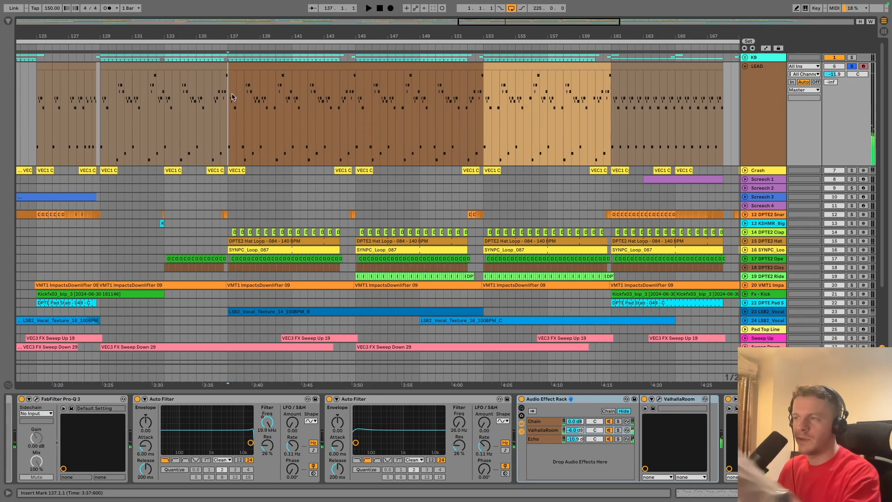
drag(205, 37, 218, 89)
drag(212, 186, 202, 172)
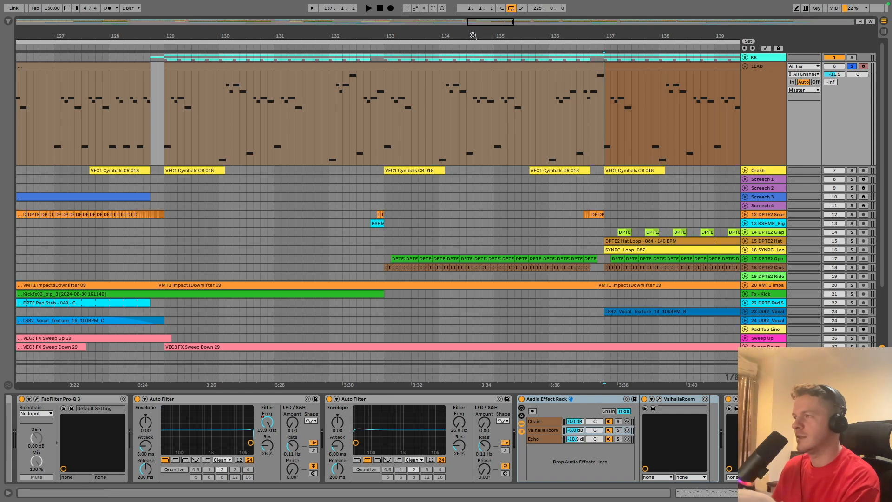
scroll(479, 186, right, 5)
scroll(380, 149, down, 3)
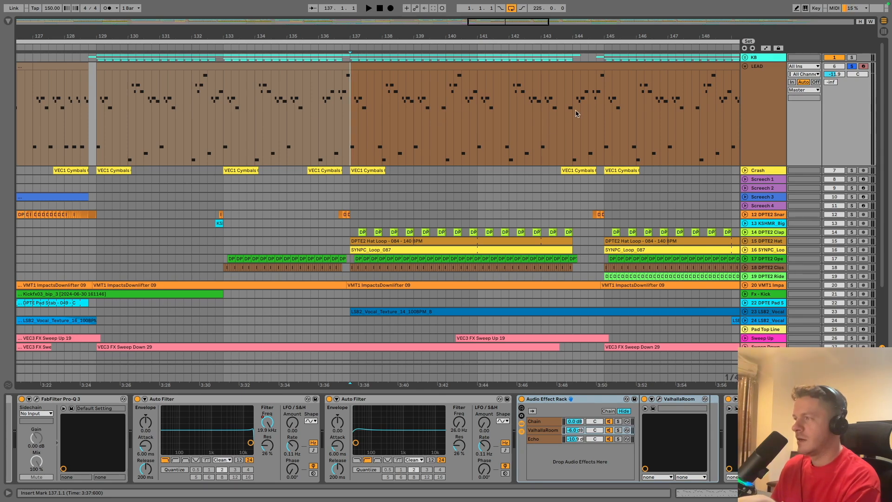
Step: Compare the LEAD clip at bar 153 with the preceding ones and set the insert marker at bar 145
drag(603, 36, 329, 25)
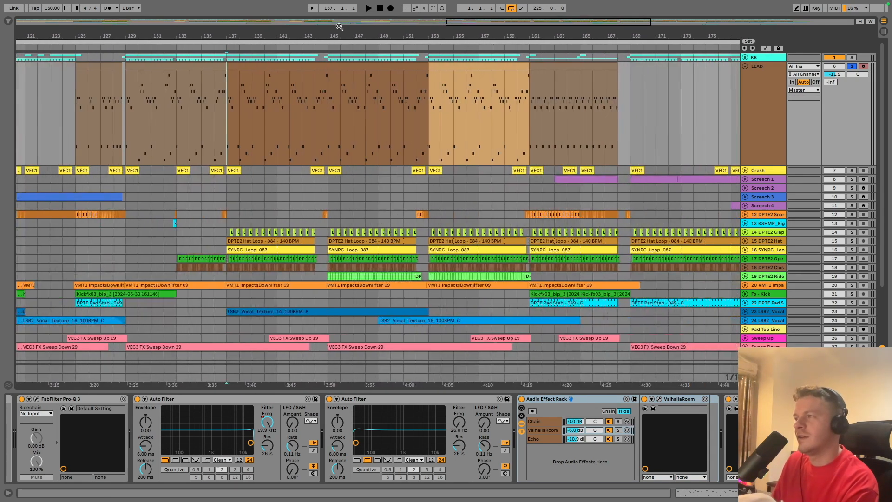
drag(475, 38, 356, 64)
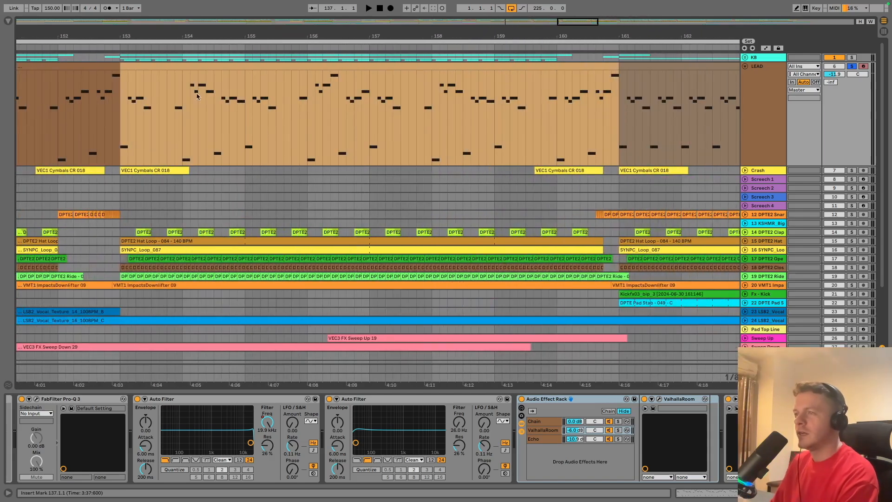
drag(303, 40, 456, 35)
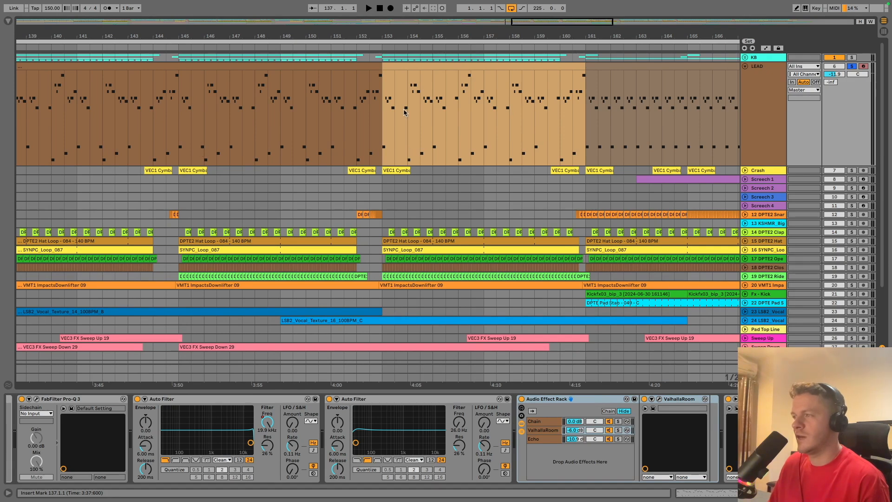
drag(469, 34, 434, 9)
click(324, 97)
click(352, 88)
click(327, 114)
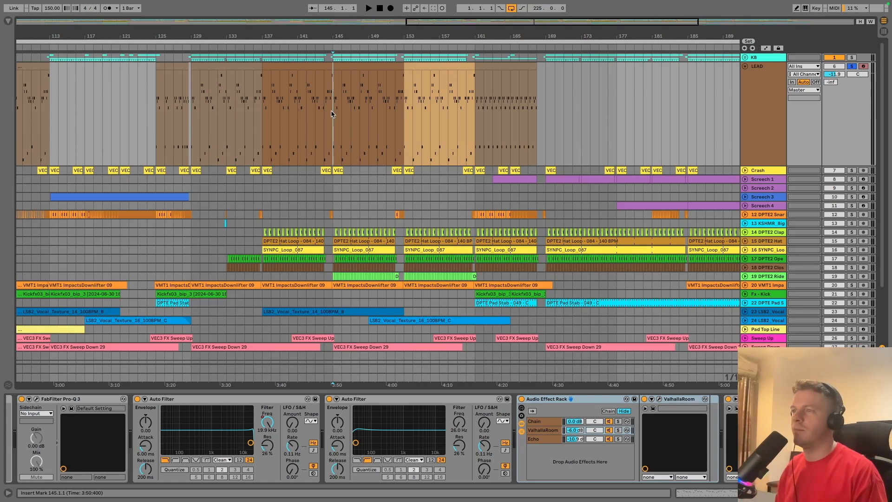
Step: Unsolo and fold the LEAD track, and play the full mix from bar 126
drag(328, 35, 329, 7)
click(395, 113)
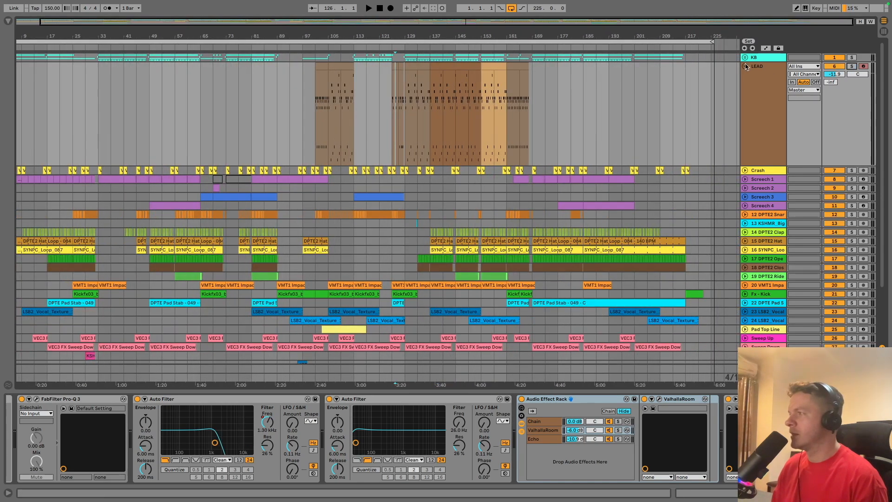
click(745, 66)
click(405, 47)
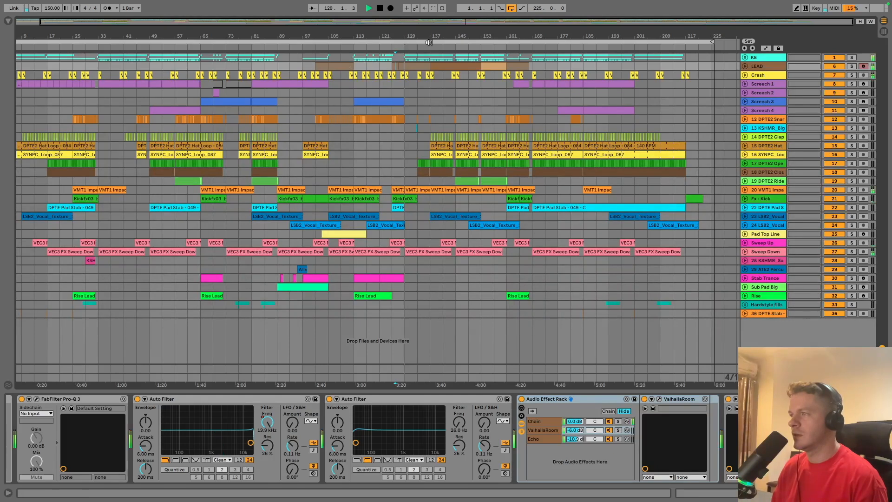
drag(452, 37, 348, 62)
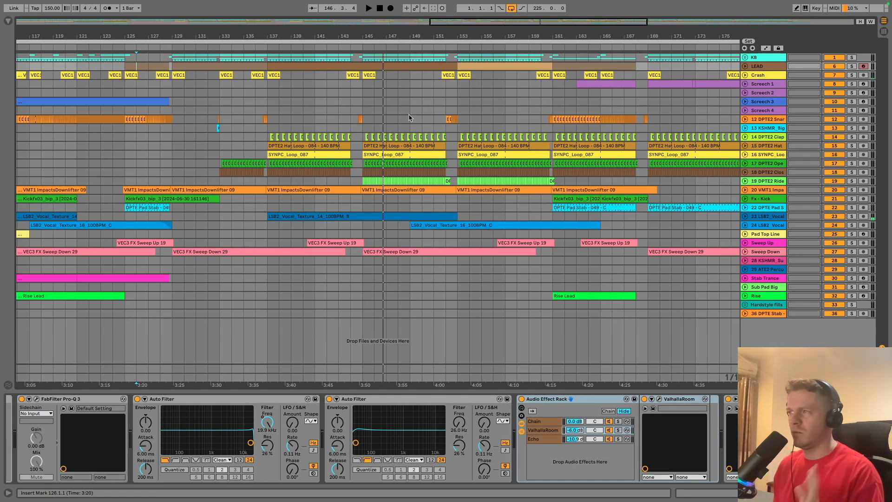
Step: Set the insert marker at bar 137 and unfold the Screech 1, Screech 2, Screech 3 and Screech 4 tracks
drag(412, 34, 412, 2)
drag(476, 34, 476, 37)
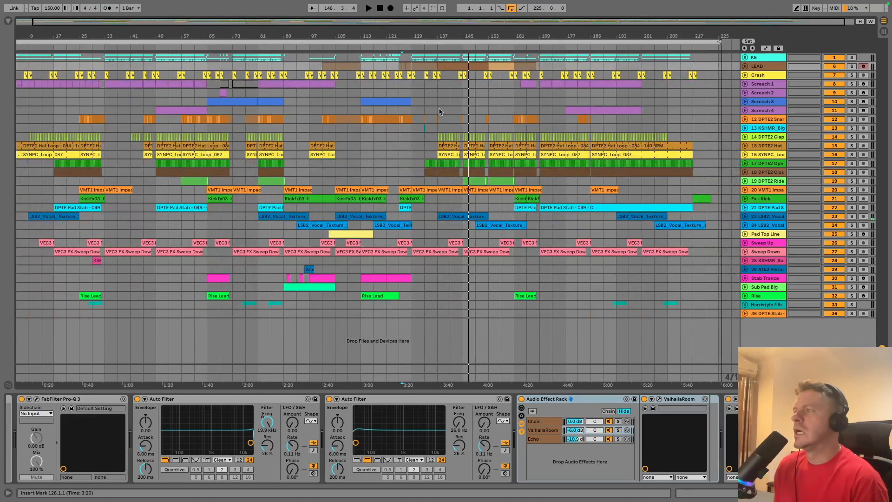
click(439, 103)
click(760, 75)
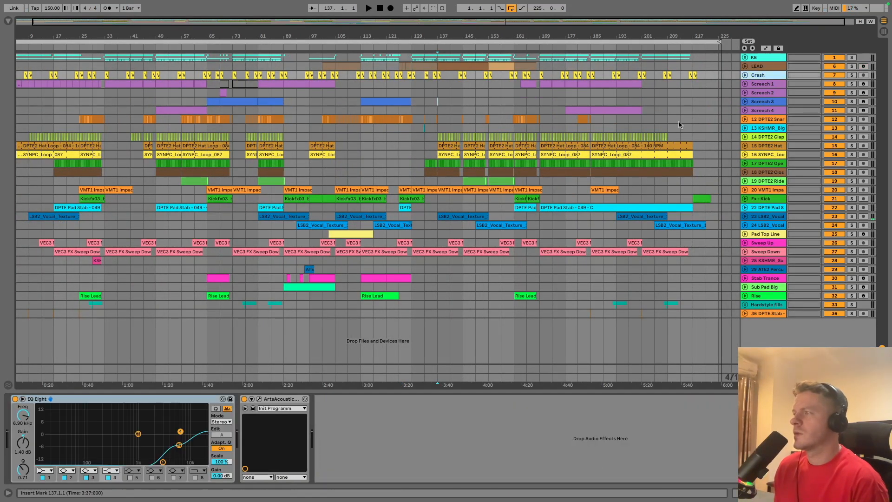
click(752, 85)
shift+click(761, 104)
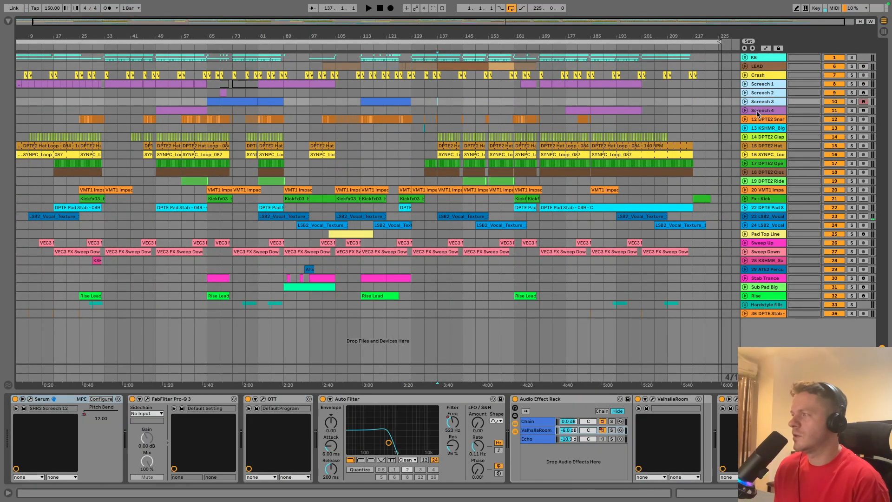
click(748, 111)
click(745, 110)
click(745, 102)
click(744, 93)
click(744, 84)
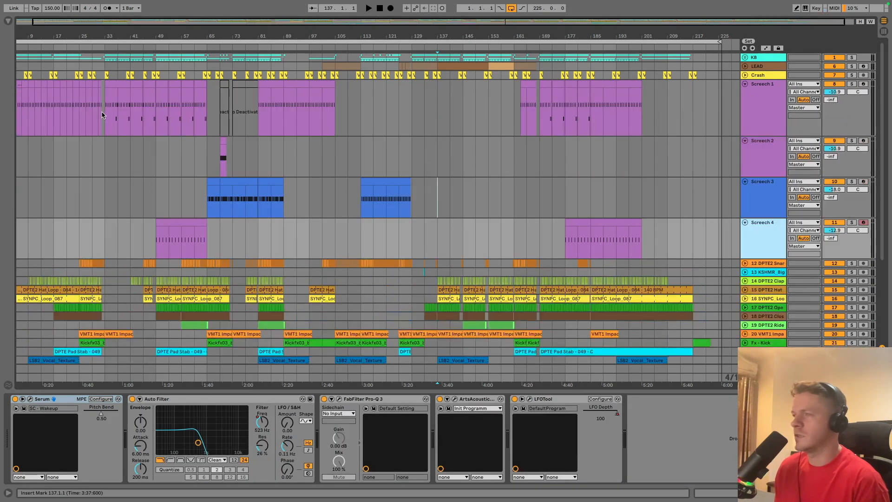
Step: Solo Screech 1, play it from bar 33, and look through its device chain
drag(107, 33, 154, 103)
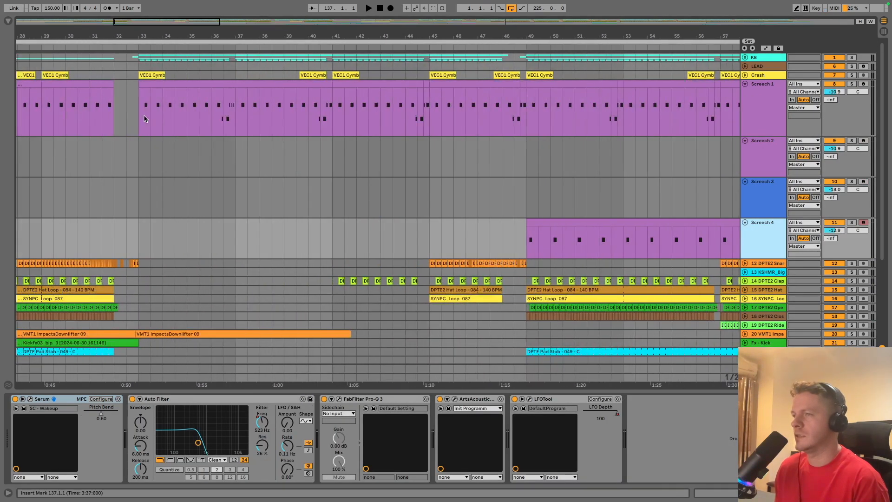
click(143, 115)
click(851, 83)
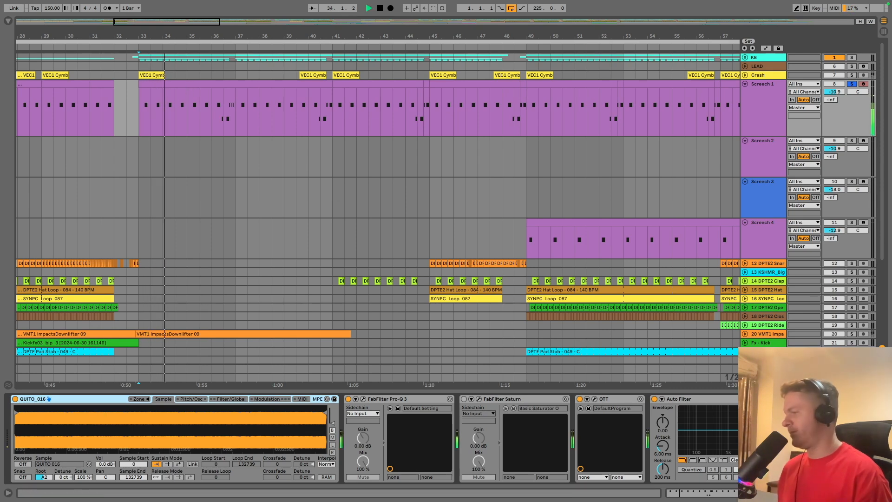
scroll(372, 439, right, 8)
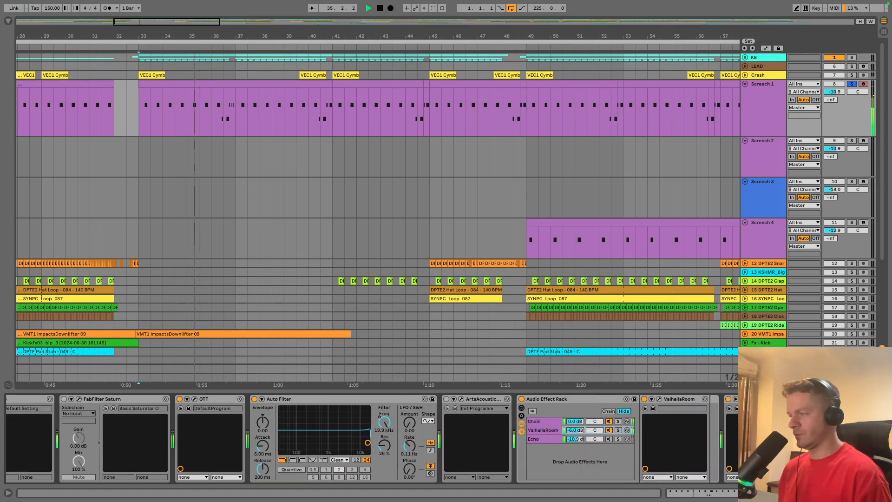
scroll(372, 439, left, 8)
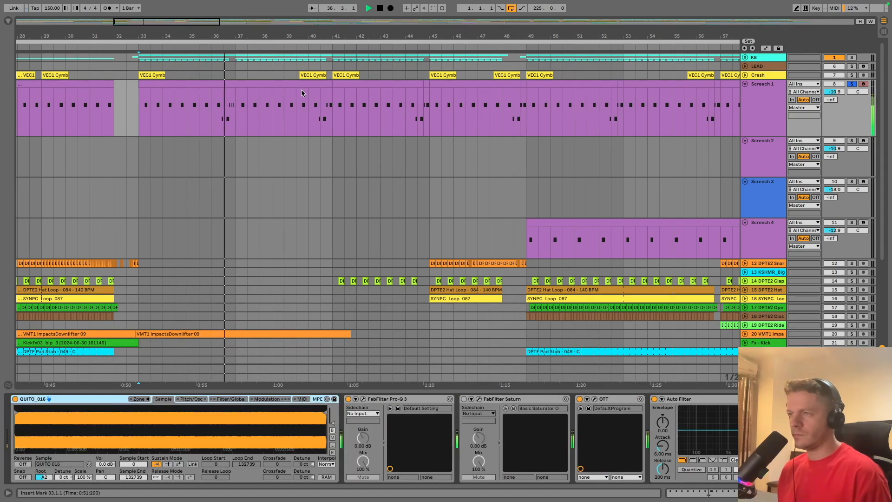
click(321, 112)
key(space)
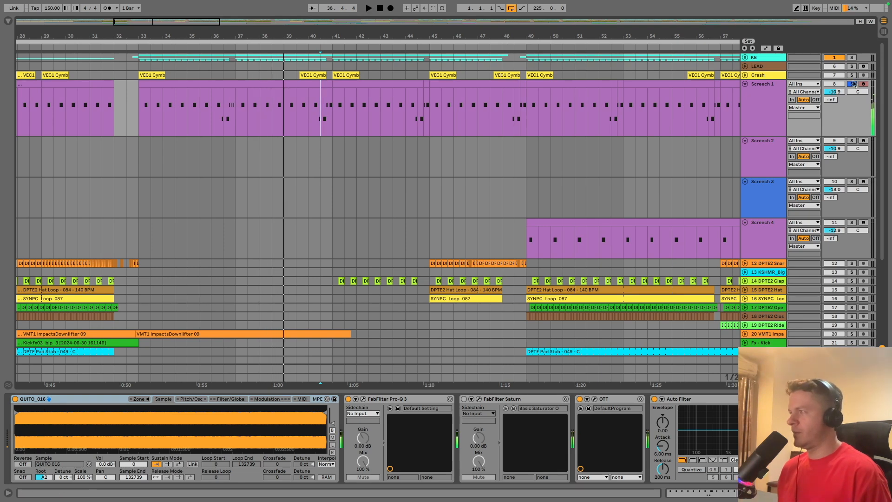
Step: Unsolo Screech 1 and play the full mix from bar 32
click(852, 84)
click(752, 92)
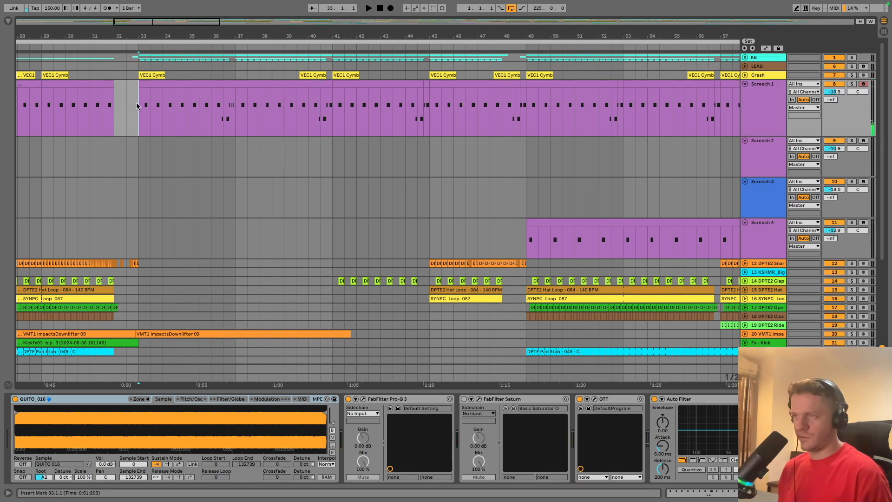
click(118, 70)
key(space)
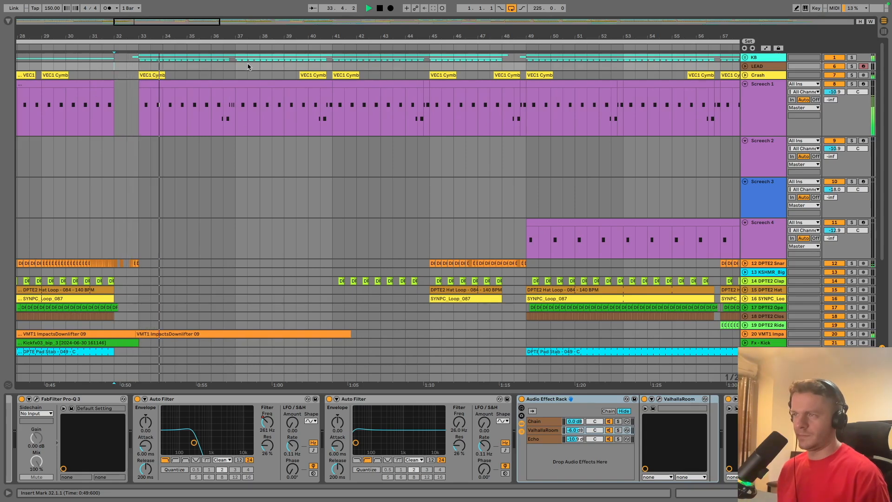
Step: Examine the FabFilter Pro-Q 3 curve on Screech 1 during playback, and close the plug-in window
click(240, 41)
drag(241, 37, 386, 52)
drag(408, 181, 415, 181)
click(486, 167)
click(464, 127)
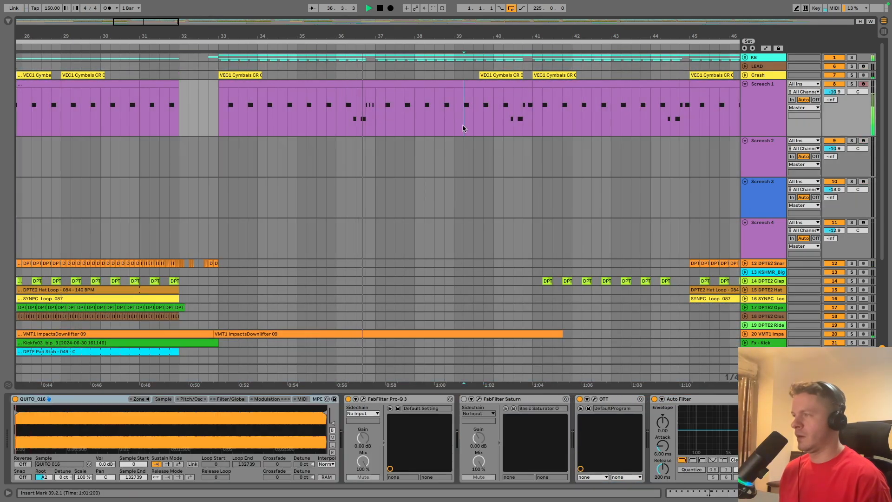
click(363, 399)
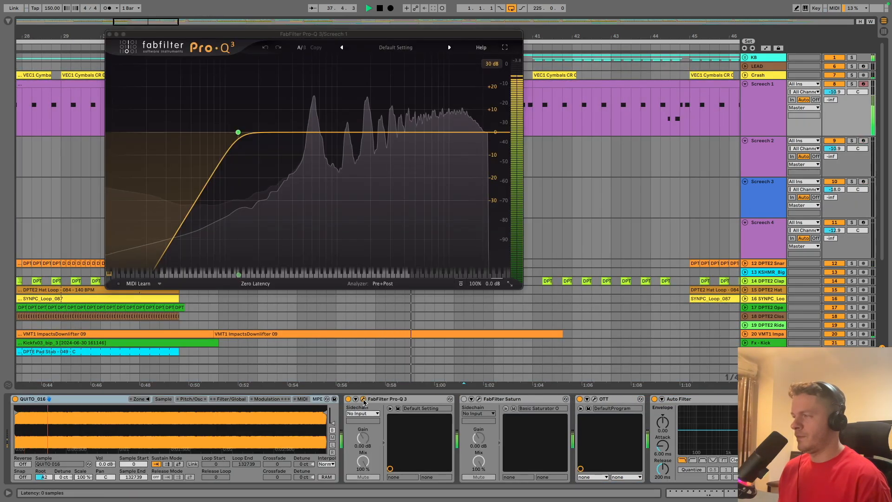
click(110, 35)
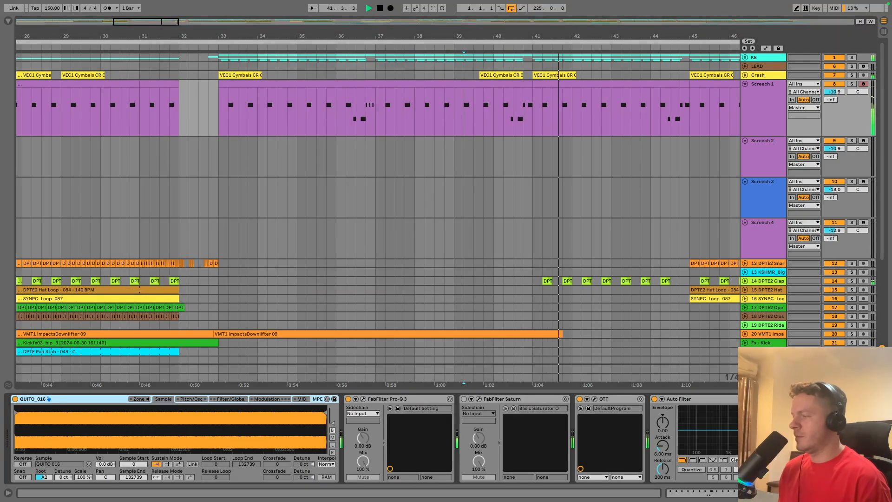
Step: Hide the device view, fold the Screech 1 track and stop playback
key(super+alt+l)
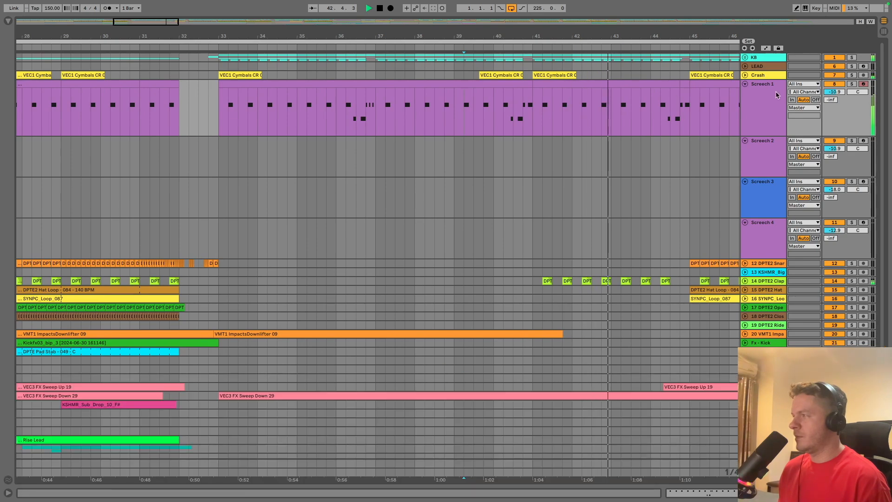
click(745, 83)
key(space)
Step: Play Screech 2 on its own from bar 69, and unsolo and fold the track
drag(720, 38, 191, 11)
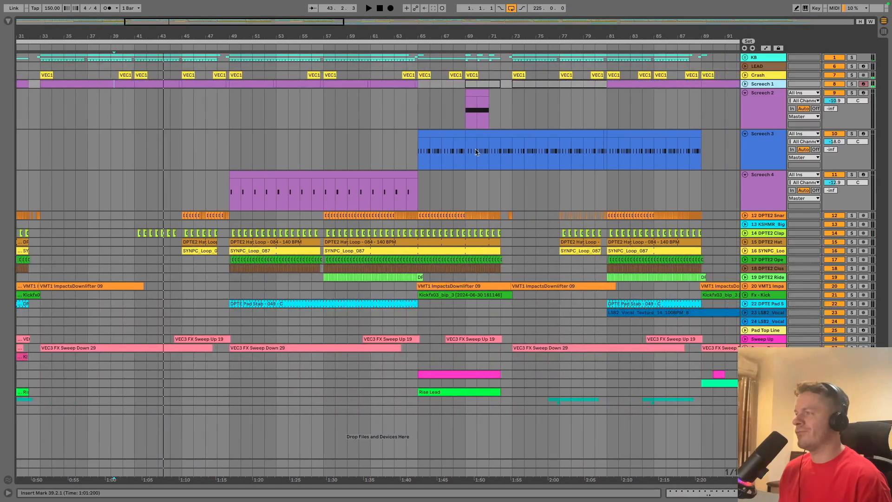
click(473, 122)
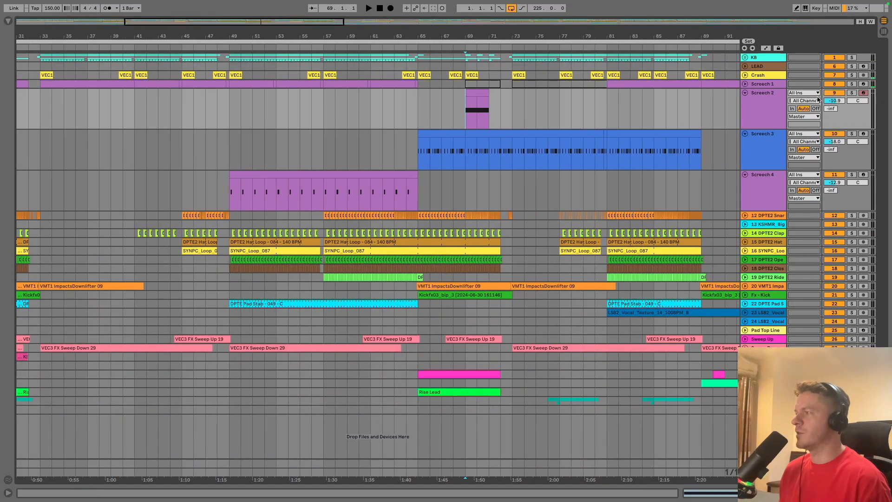
click(851, 94)
key(space)
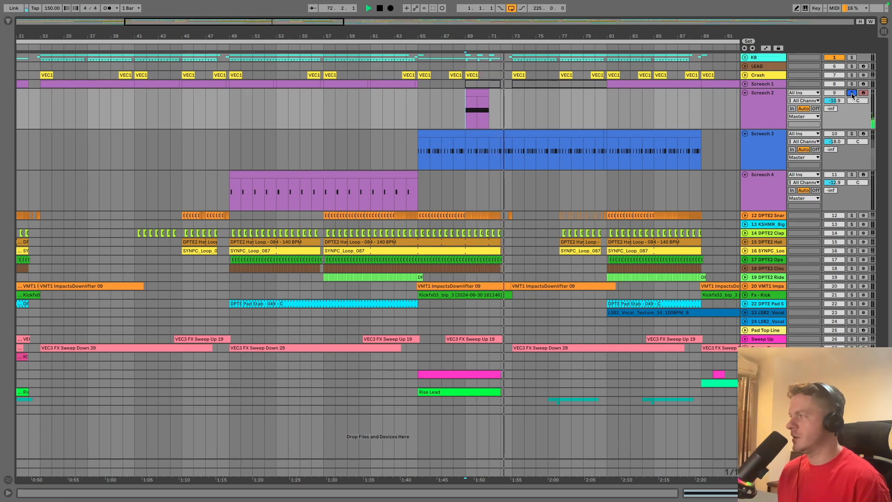
click(852, 94)
click(745, 95)
Step: Solo Screech 3 and play its riff from bar 73
click(422, 118)
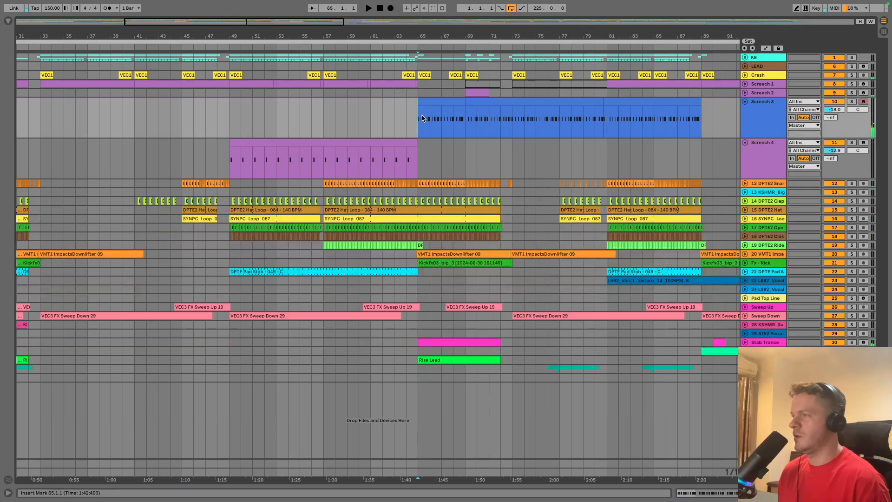
click(761, 102)
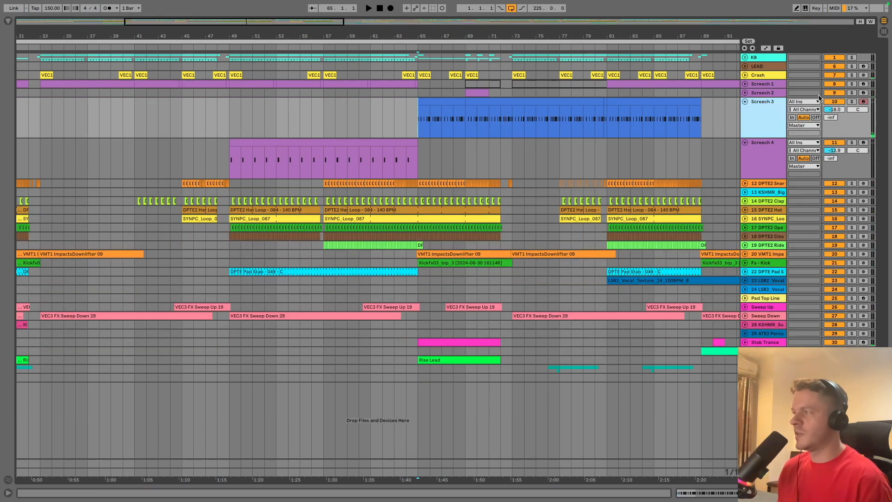
click(851, 102)
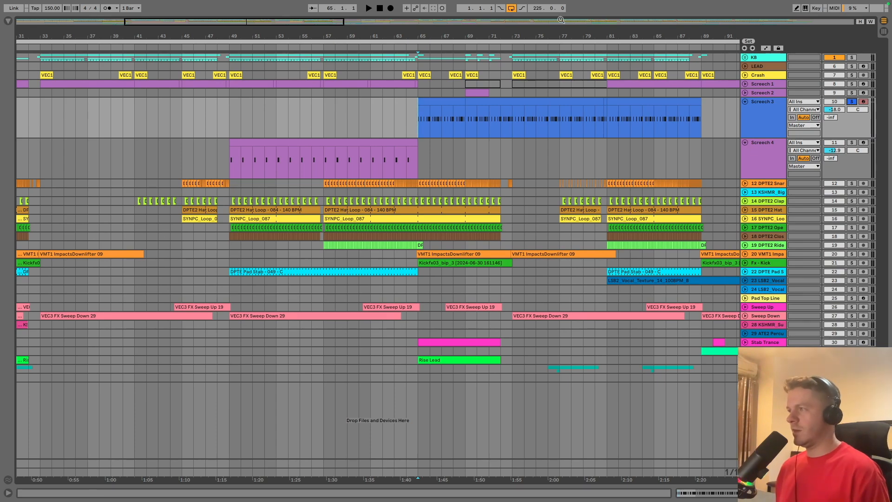
drag(533, 32, 321, 120)
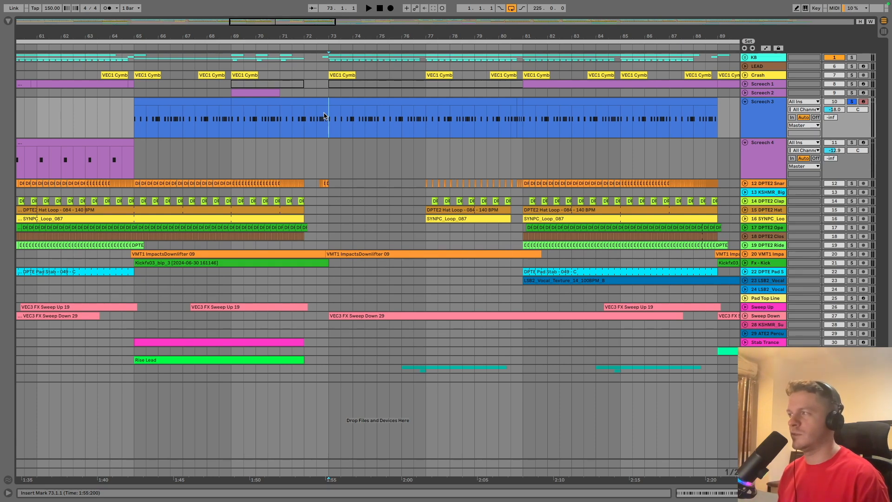
key(space)
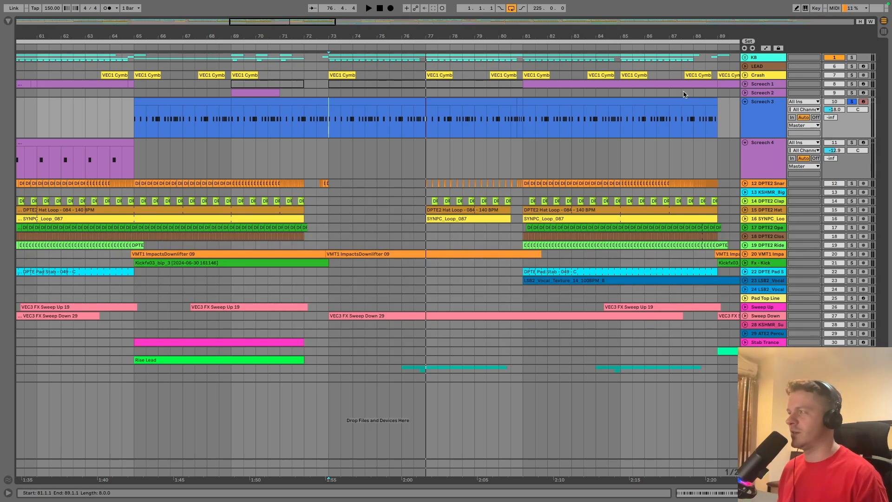
Step: Unfold the KB group to show its kick and bass clips around bar 73
click(745, 58)
drag(347, 39, 206, 59)
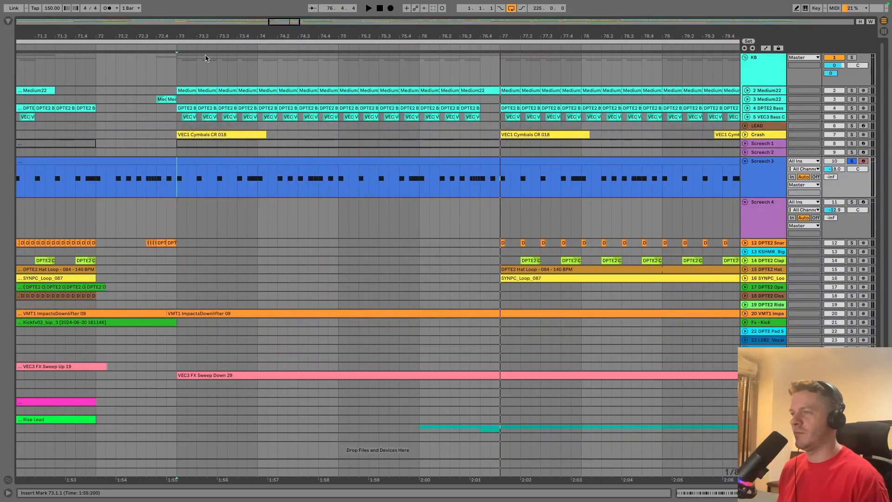
scroll(206, 58, up, 3)
Step: Remove the kick and bass clips from beat 73.2 and fill the second half of that beat with shortened clips
drag(190, 120, 225, 92)
key(Delete)
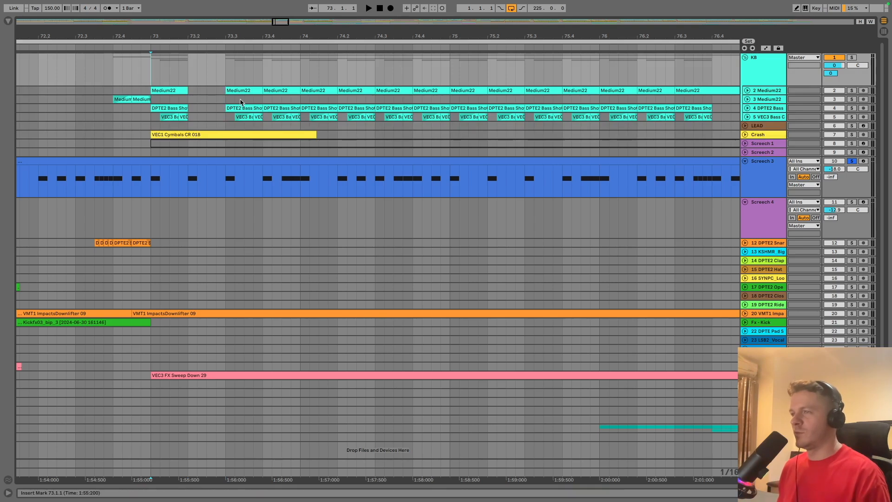
mouse_move(226, 91)
mouse_down()
mouse_move(261, 117)
mouse_move(229, 89)
mouse_move(238, 91)
mouse_move(220, 90)
mouse_move(228, 118)
mouse_up()
click(228, 74)
click(235, 99)
key(Delete)
Step: Duplicate bar 73's broken kick and bass pattern into bar 74
drag(264, 92, 429, 103)
key(Delete)
drag(302, 92, 150, 116)
key(super+d)
click(77, 99)
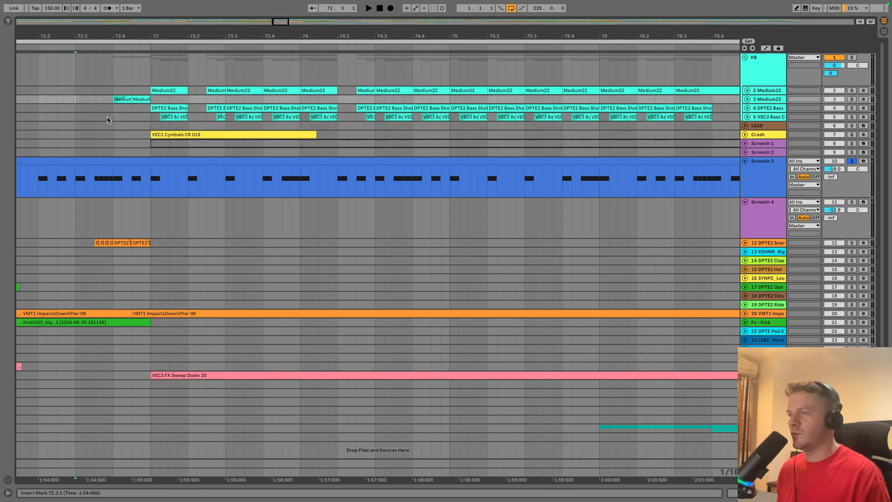
Step: Unsolo Screech 3 and play the broken kick pattern with the full mix from just before bar 73
click(103, 117)
key(space)
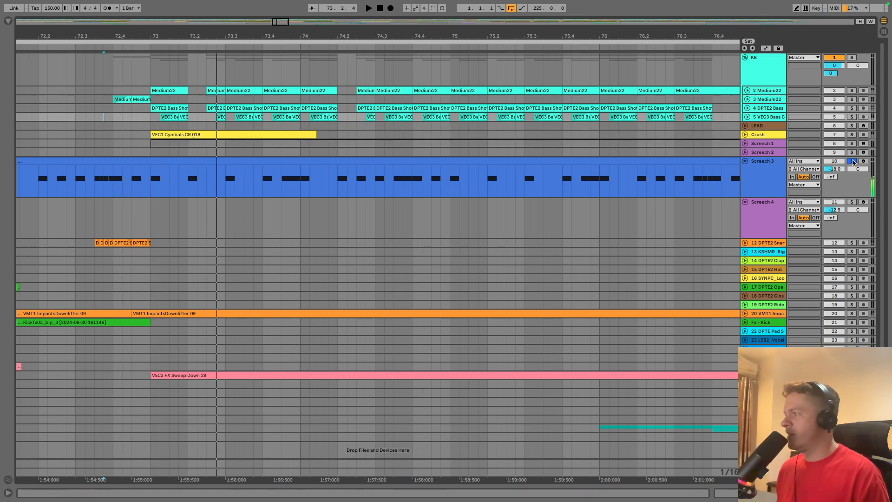
key(space)
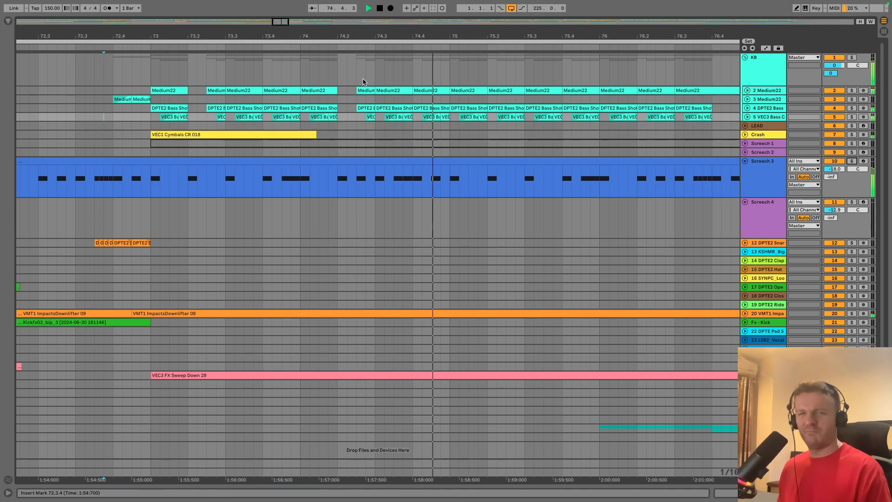
key(space)
Step: Clear the kick and bass clips in bars 75 and 76 and duplicate the pattern of bars 73 and 74 there
drag(449, 137, 710, 85)
scroll(697, 69, down, 3)
drag(722, 130, 501, 90)
key(Delete)
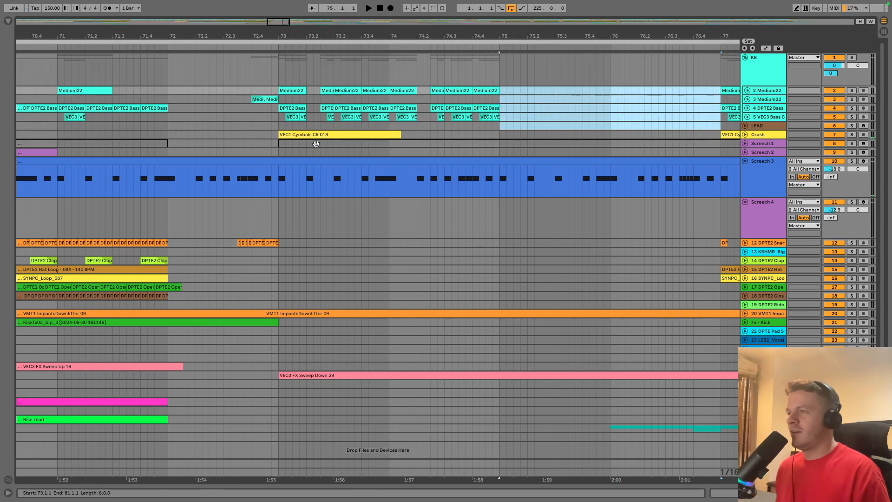
drag(279, 91, 496, 114)
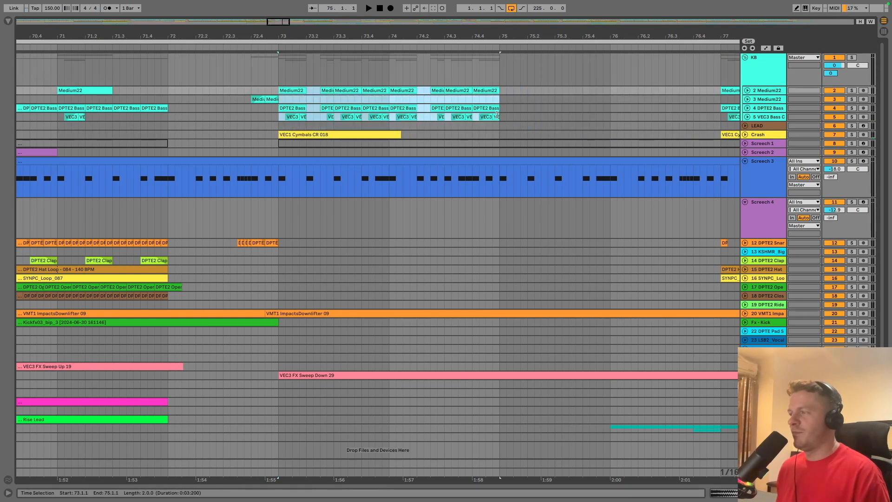
key(ctrl+d)
Step: Play the repeated broken kick pattern with the full mix from beat 72.4
click(250, 117)
key(space)
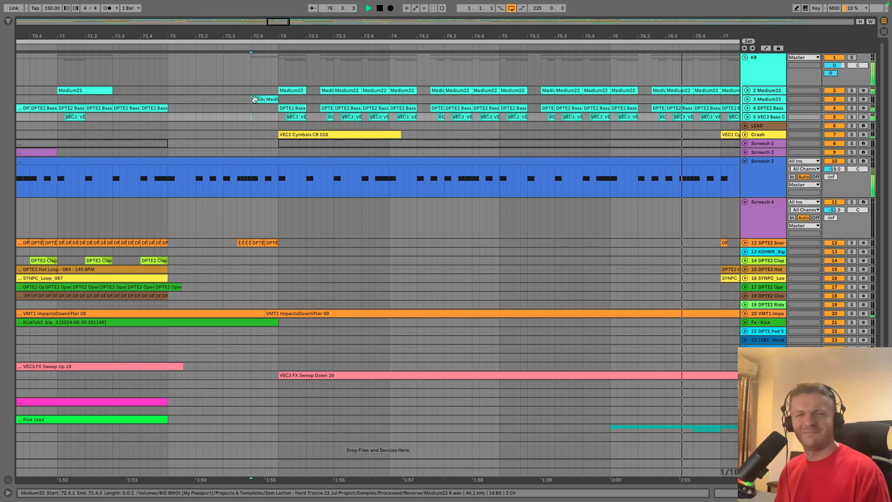
key(space)
Step: Undo all the kick and bass pattern edits in the KB group from bar 73 onwards
click(278, 91)
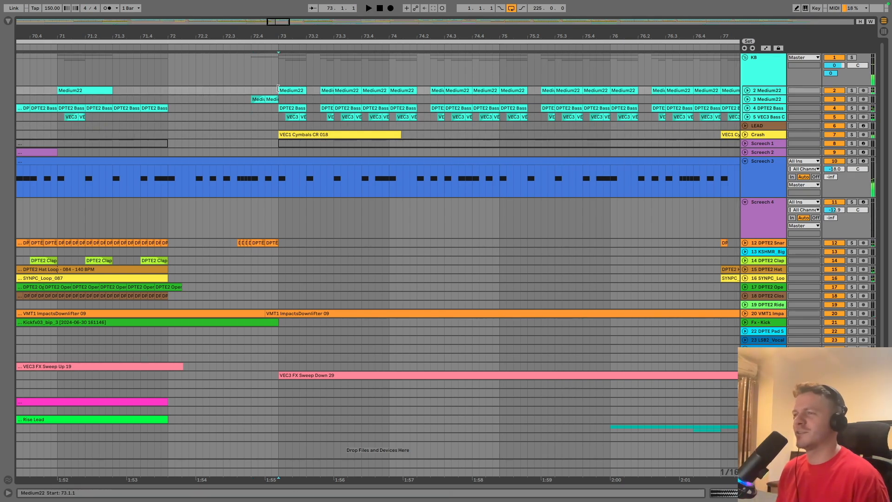
key(super+z)
key(super+z)
key(super+z)
key(super+z)
key(super+z)
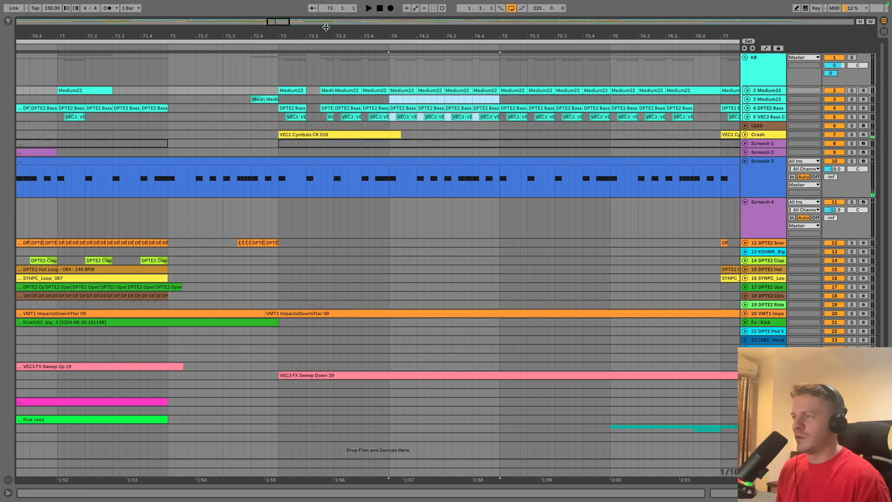
key(super+z)
key(super+z)
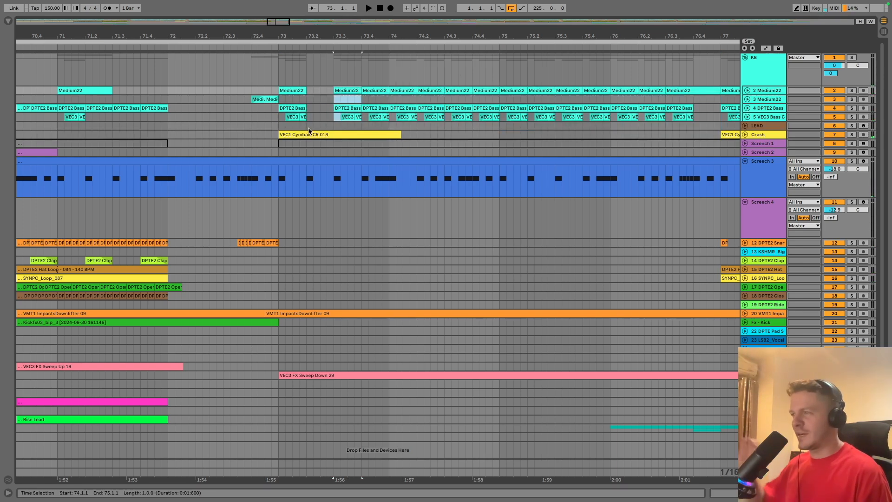
key(super+z)
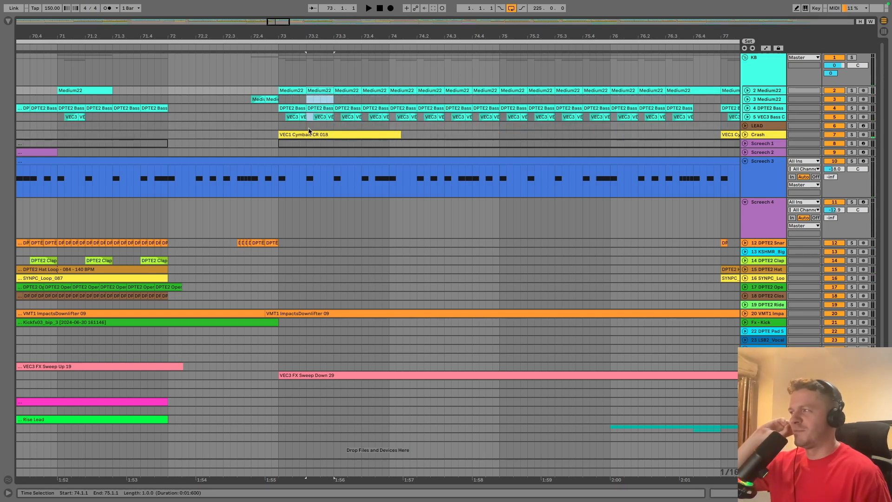
Step: Play the full mix from bar 73 and fold the Screech 3 track
click(230, 135)
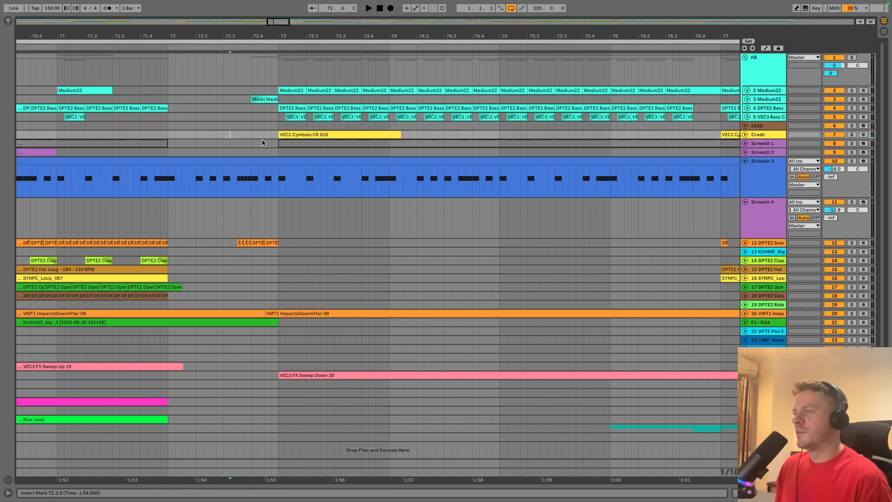
drag(304, 33, 220, 10)
click(205, 143)
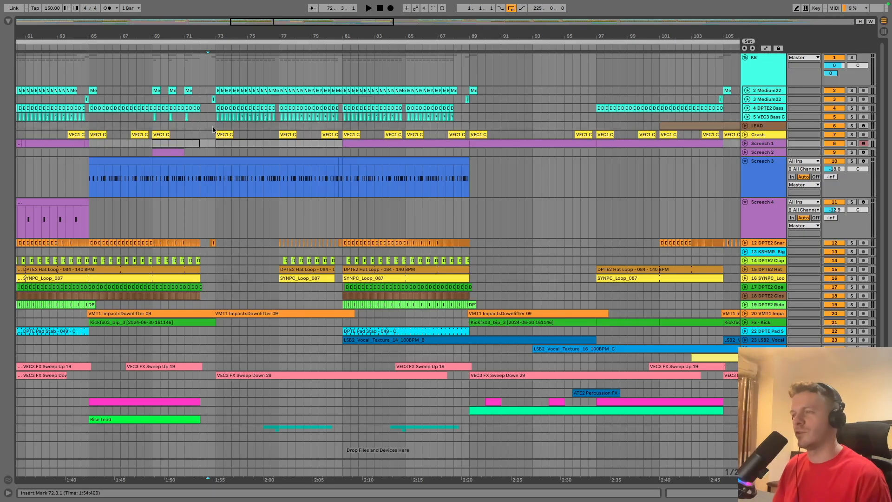
click(210, 123)
key(space)
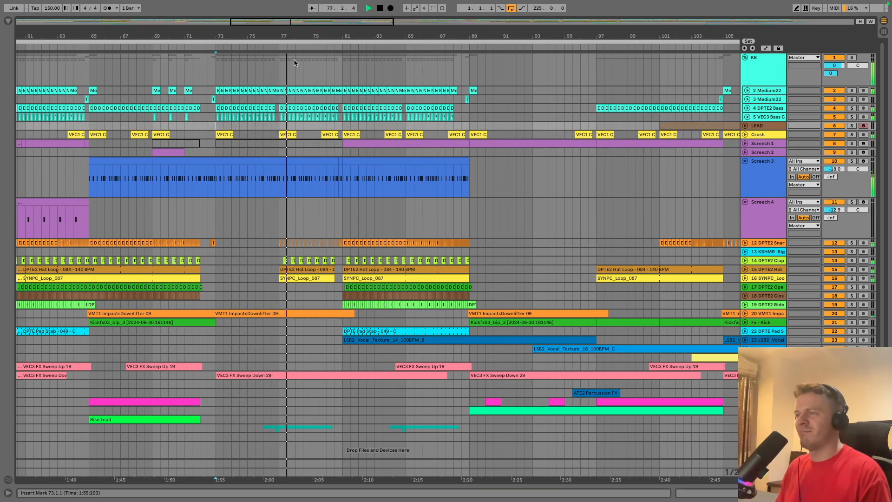
click(335, 70)
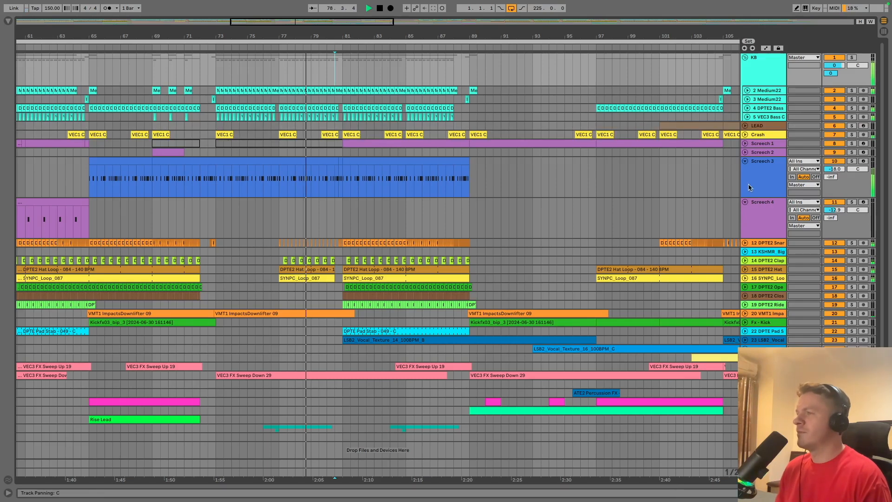
click(745, 161)
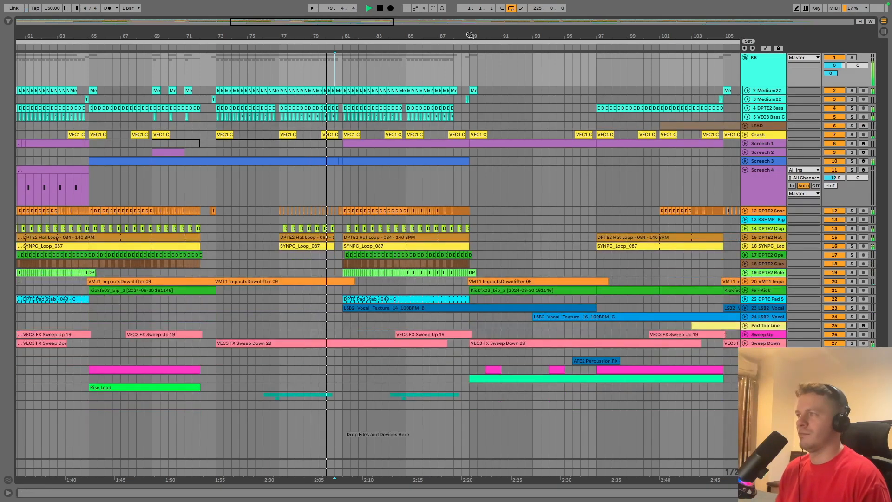
drag(469, 35, 469, 27)
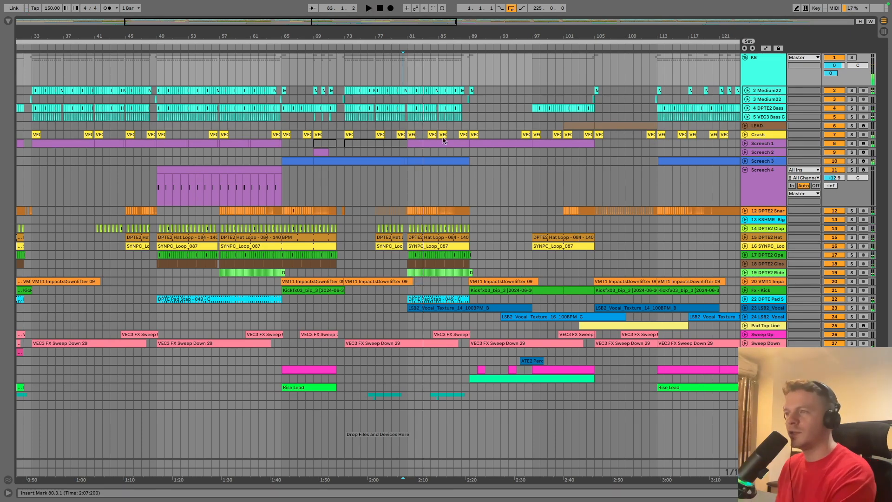
Step: Unfold the Screech 1 and Screech 3 tracks to show their note clips
click(745, 144)
click(746, 209)
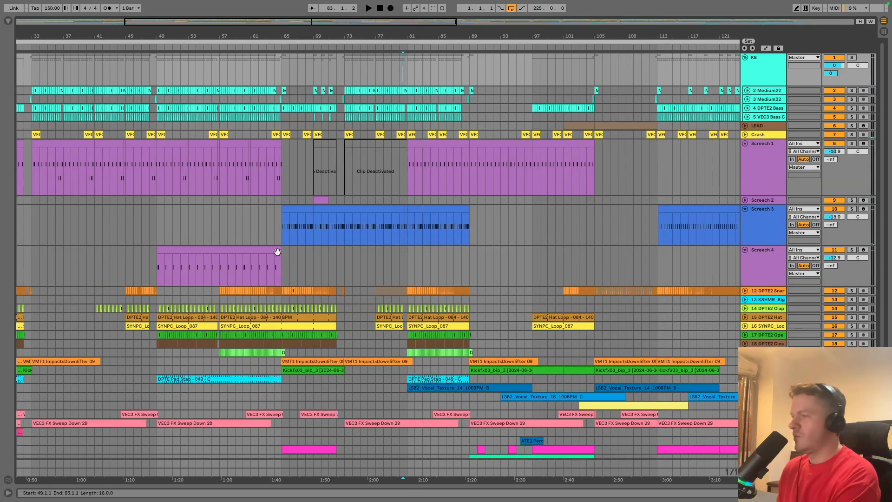
click(243, 222)
key(space)
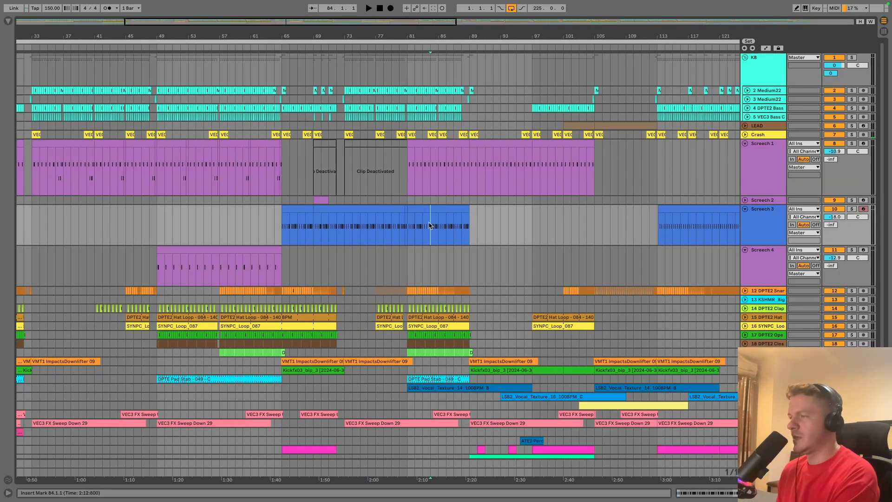
Step: Examine Screech 1 from bar 81 and highlight its overlap with Screech 3 from bar 81 to bar 89
click(415, 183)
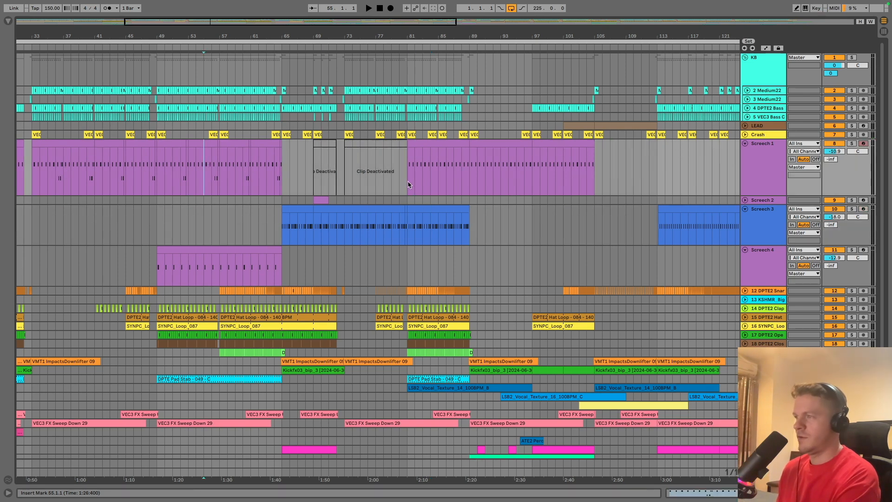
drag(408, 179, 624, 177)
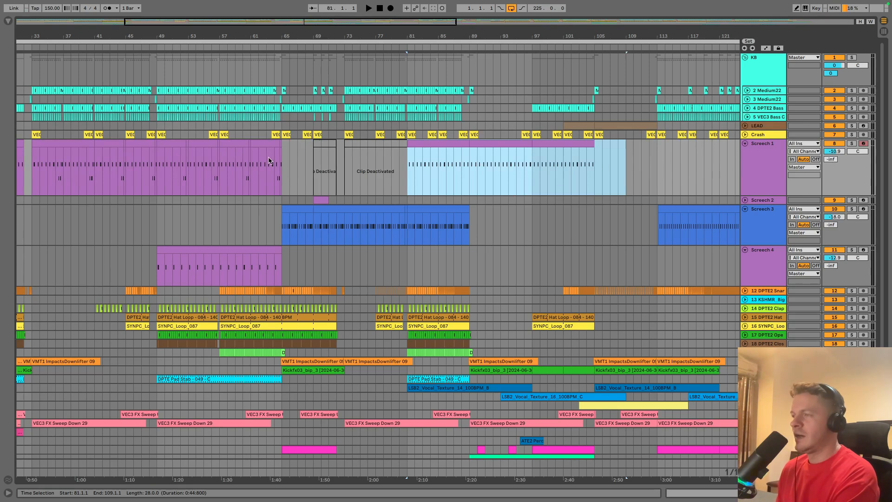
click(410, 188)
drag(406, 227, 470, 165)
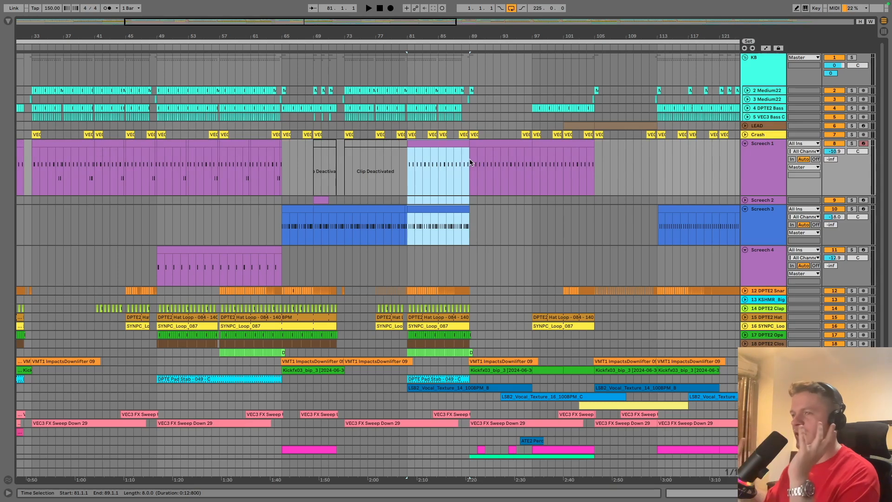
click(465, 184)
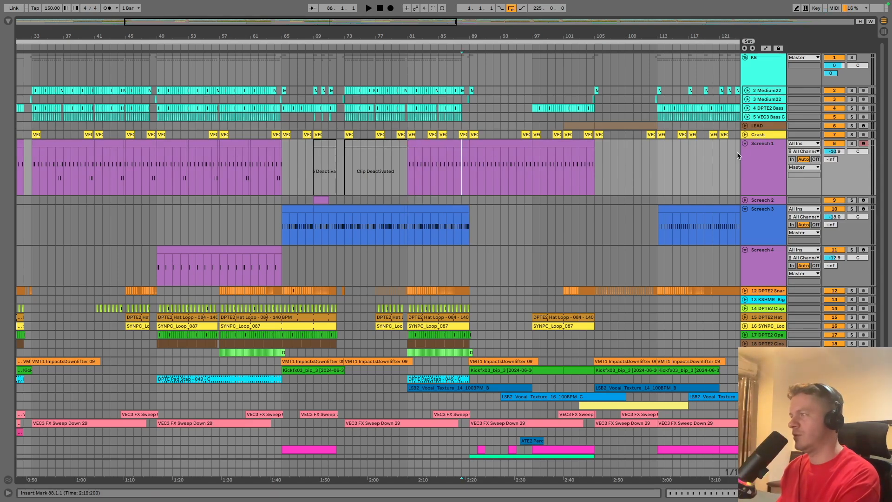
Step: Show the Screech 1 device chain, and open the Serum instrument on Screech 3 with its SHR2_Screech_12 preset
double_click(757, 229)
double_click(768, 181)
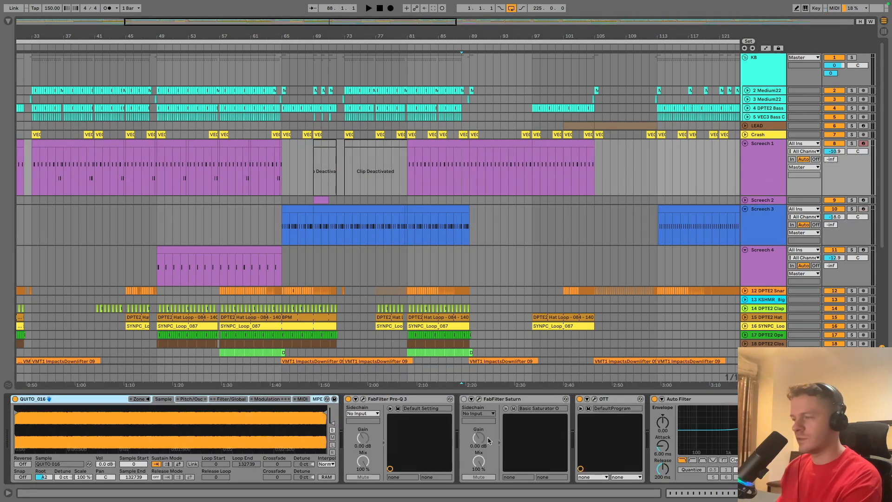
click(761, 227)
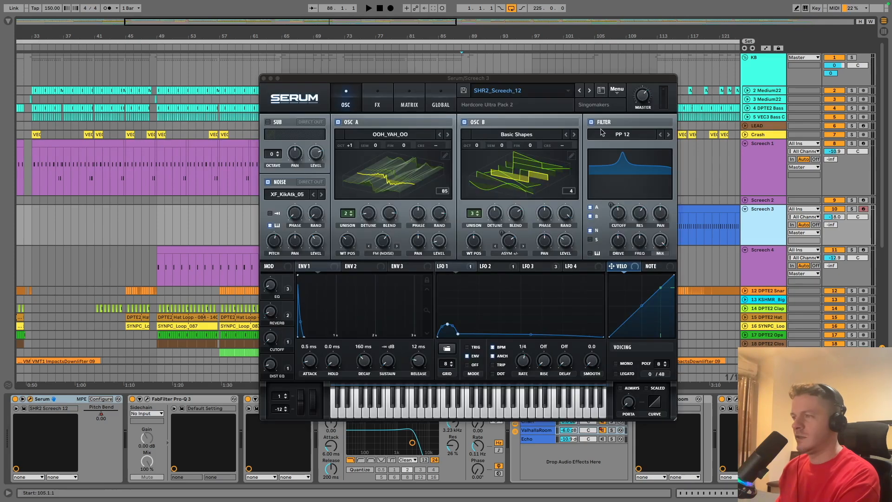
drag(496, 77, 407, 35)
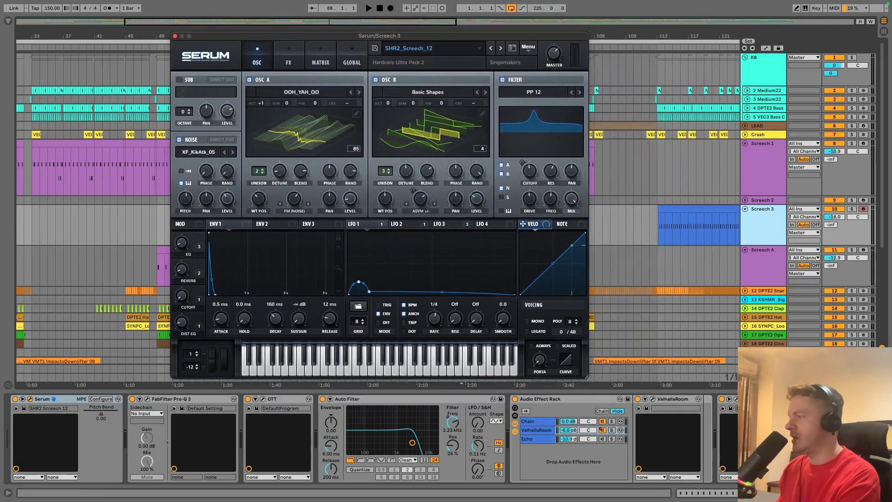
Step: Audition Screech 3's SHR2_Screech_12 sound with the playback position at bar 74 and close the Serum window
click(756, 228)
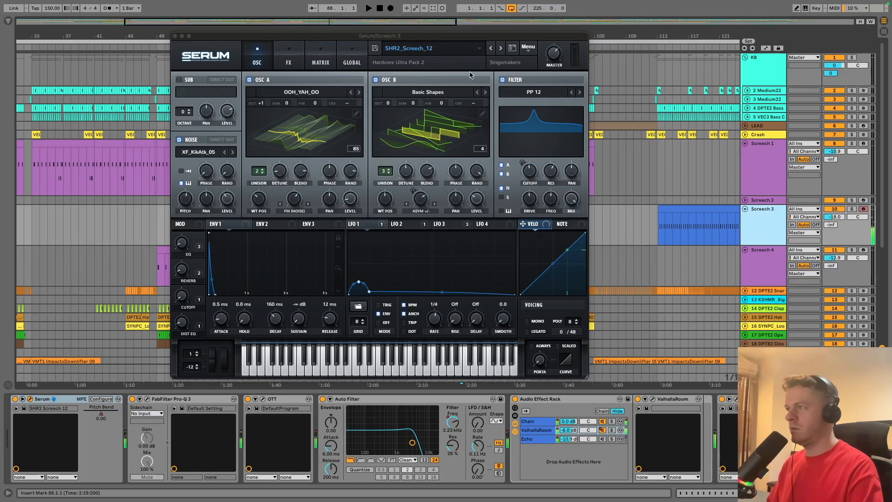
drag(481, 37, 751, 149)
click(365, 225)
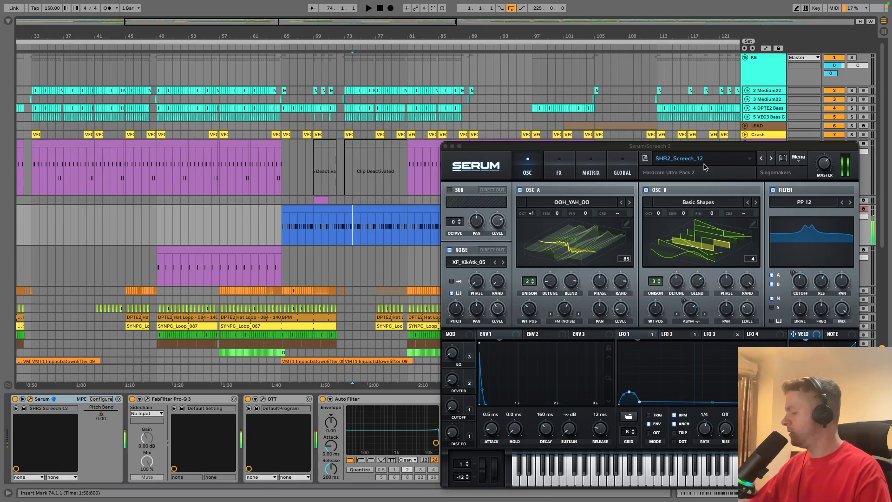
click(445, 146)
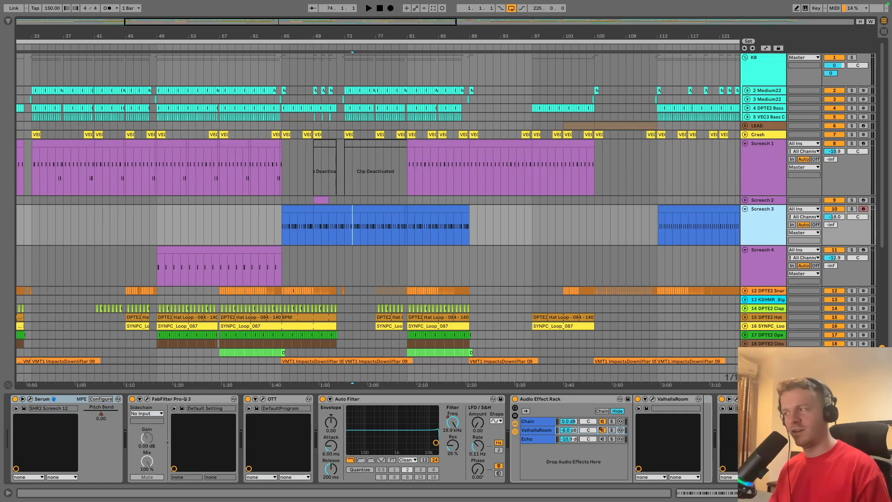
Step: Fold the Screech 3 and Screech 1 tracks and show the device chain of Screech 4
click(745, 209)
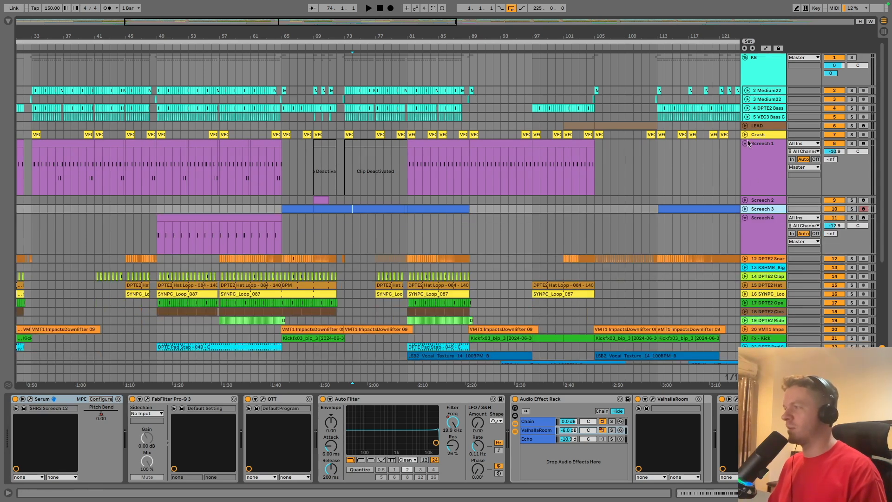
click(745, 144)
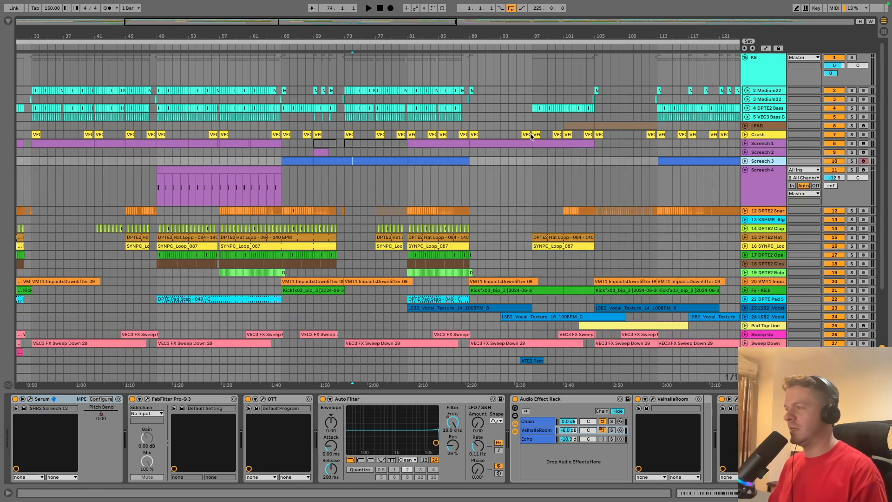
click(745, 171)
click(745, 170)
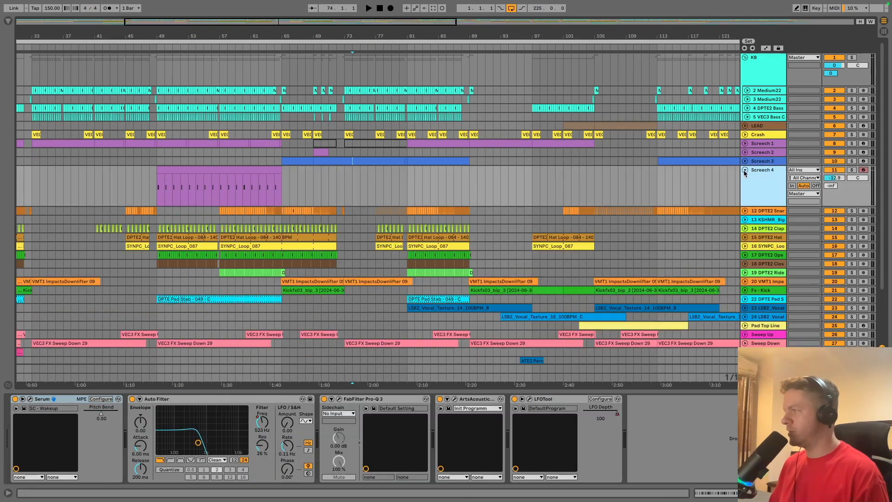
Step: Solo Screech 4 and play it from bar 49
click(157, 186)
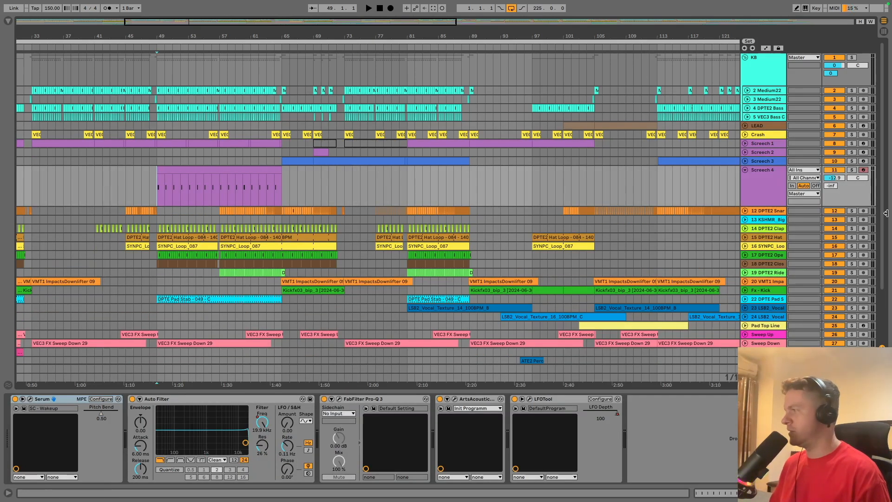
click(852, 170)
key(space)
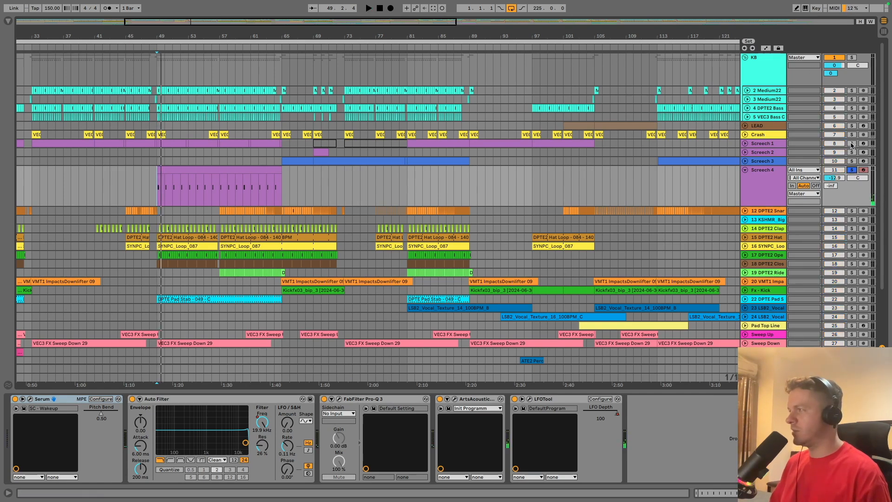
Step: Unfold Screech 1, solo it alongside Screech 4 and play both from bar 49 to compare their note patterns
click(745, 144)
click(745, 218)
click(745, 219)
drag(162, 35, 229, 34)
click(153, 190)
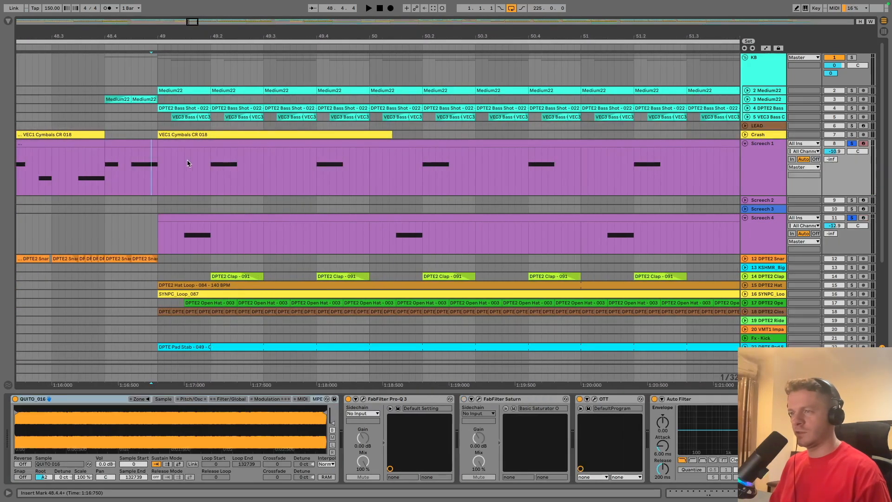
key(space)
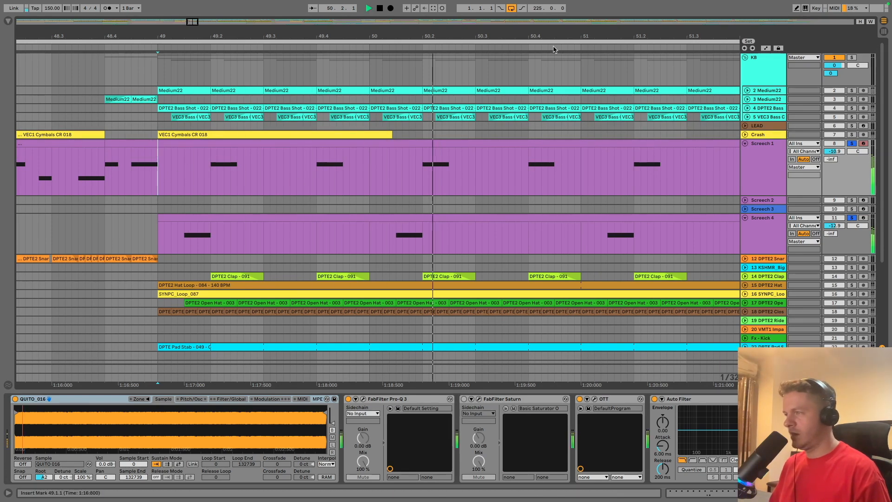
drag(563, 33, 165, 38)
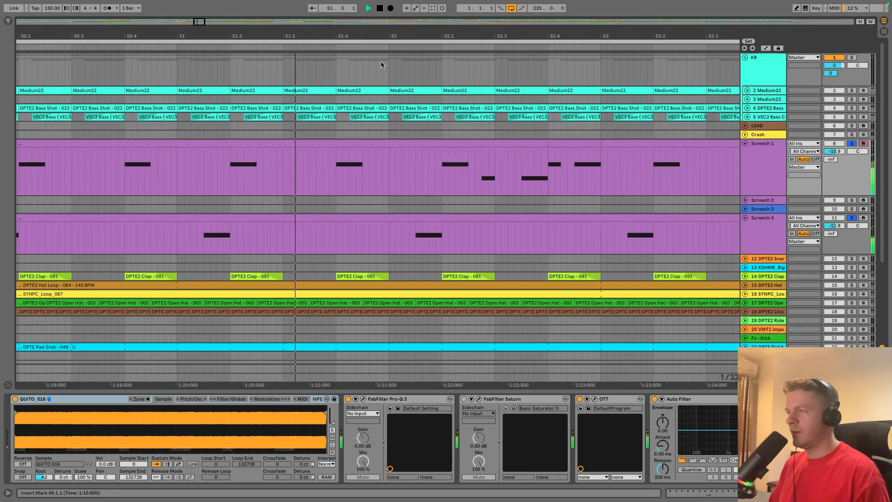
drag(421, 34, 148, 36)
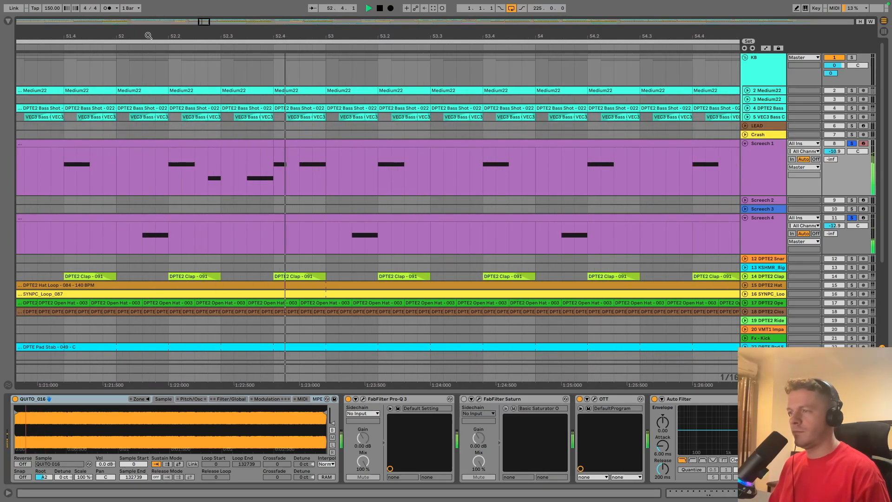
drag(374, 37, 277, 21)
key(space)
Step: Unsolo Screech 1 and Screech 4 and play the full mix from bar 49
click(217, 180)
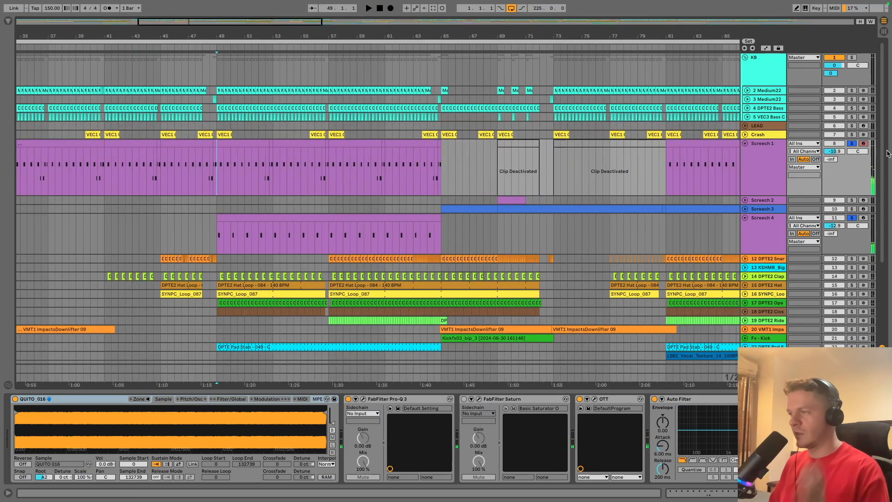
click(853, 218)
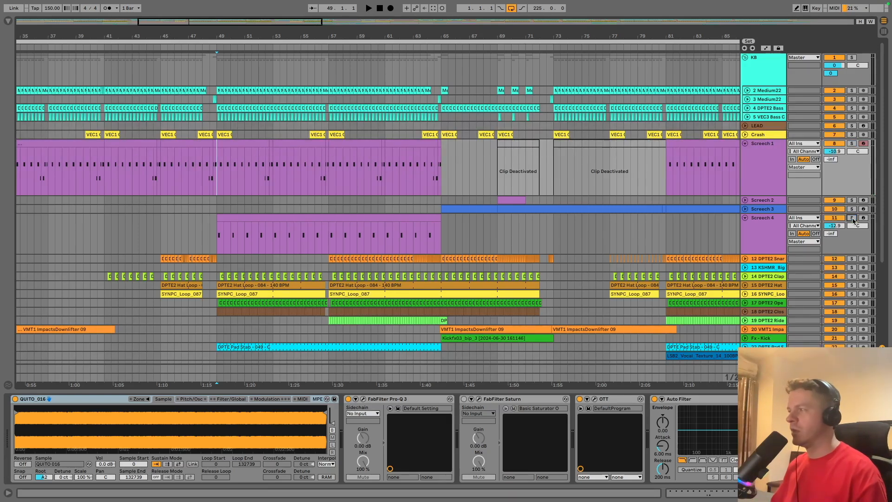
key(space)
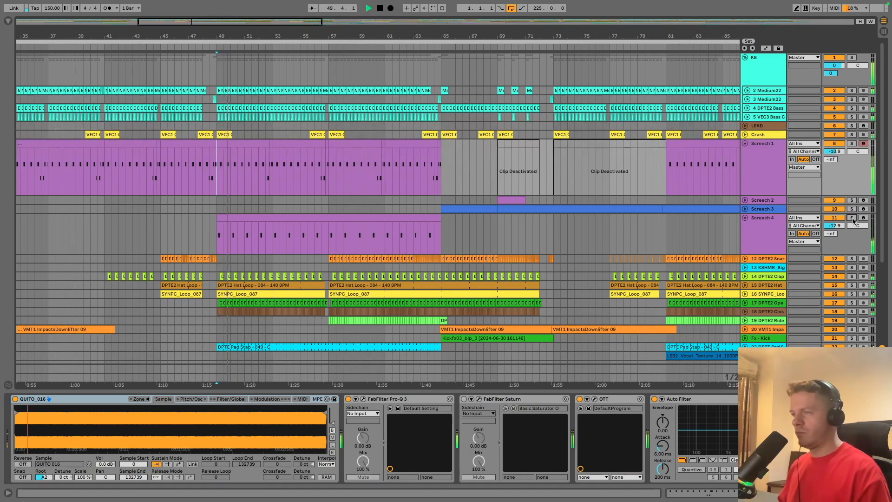
drag(297, 35, 295, 55)
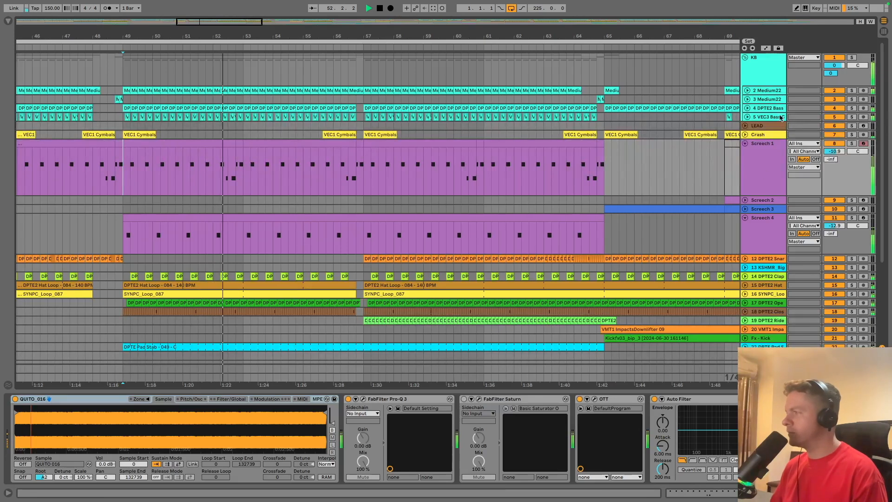
Step: Fold the Screech 4 and Screech 1 tracks, stop playback and view the whole arrangement
click(754, 230)
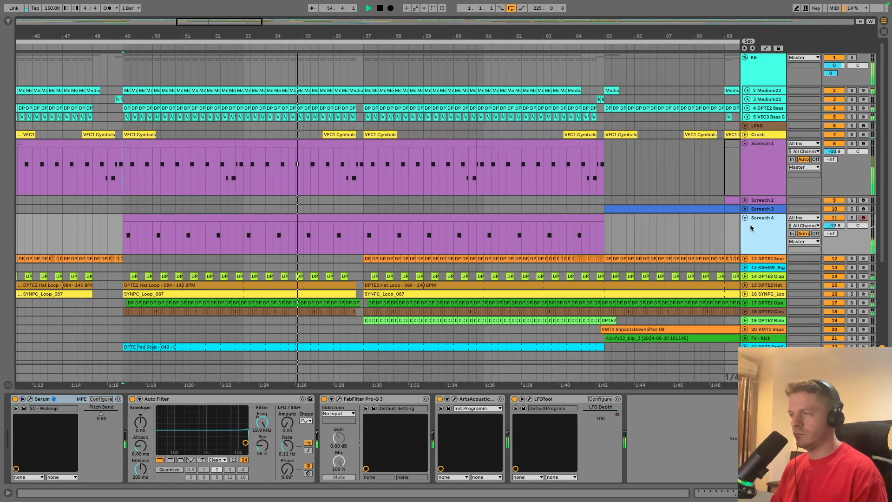
click(745, 218)
click(746, 144)
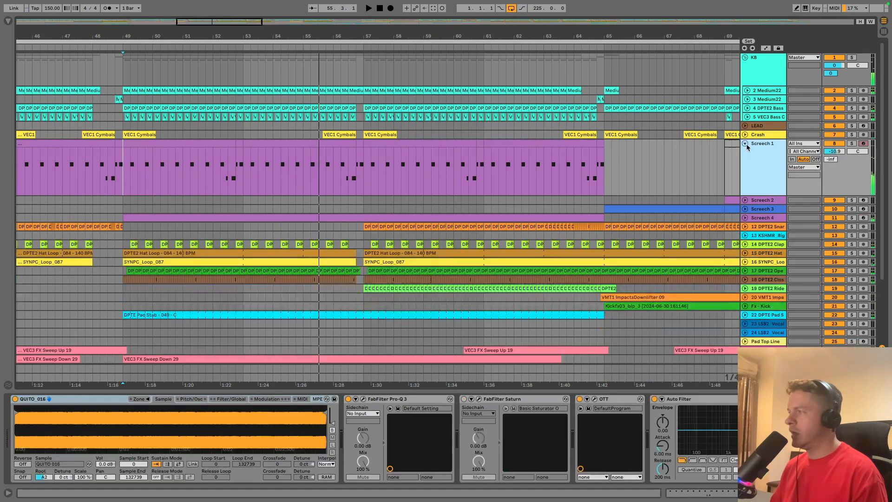
click(746, 143)
drag(361, 33, 234, 34)
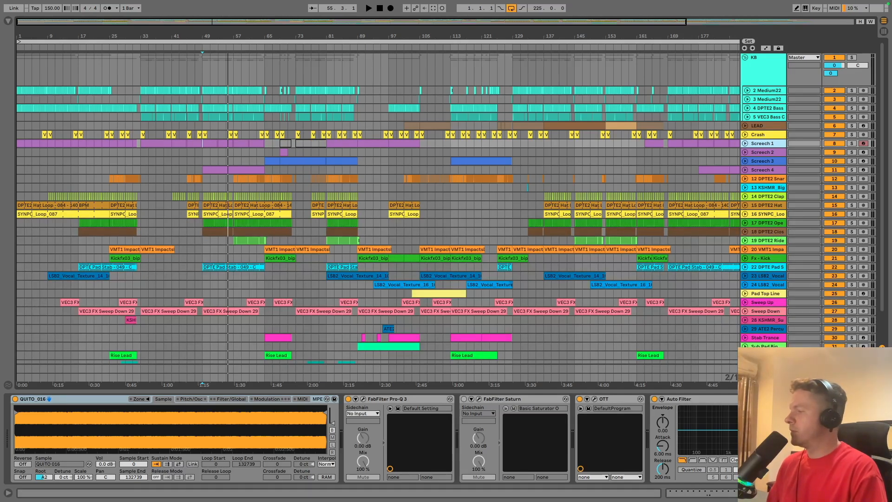
scroll(372, 439, right, 5)
scroll(371, 439, left, 5)
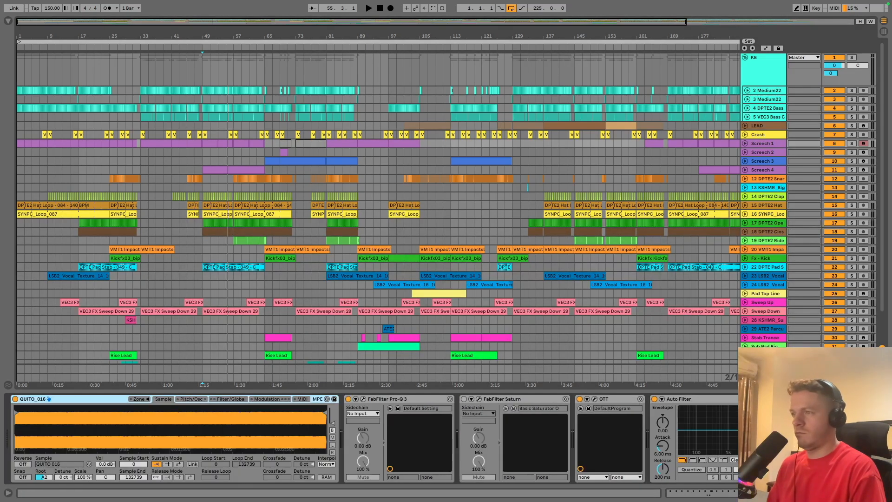
Step: Hide the device view and unfold the DPTE2 Snare track around bar 57
click(884, 492)
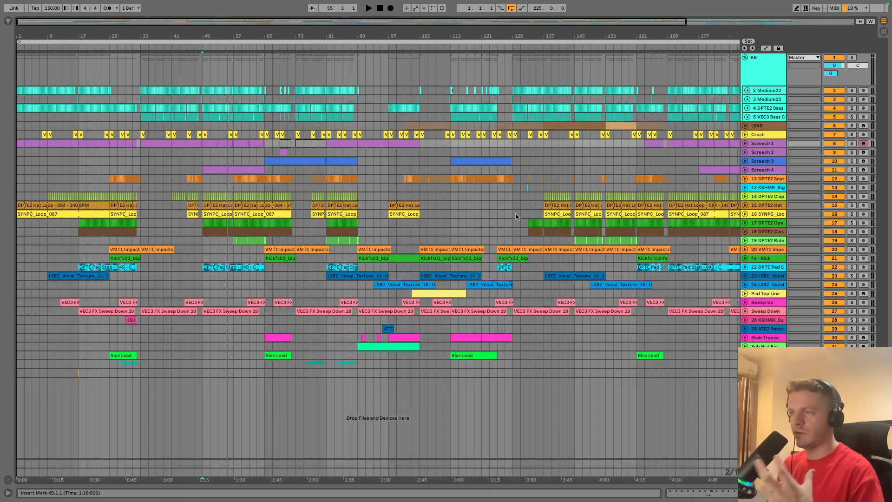
drag(214, 21, 214, 68)
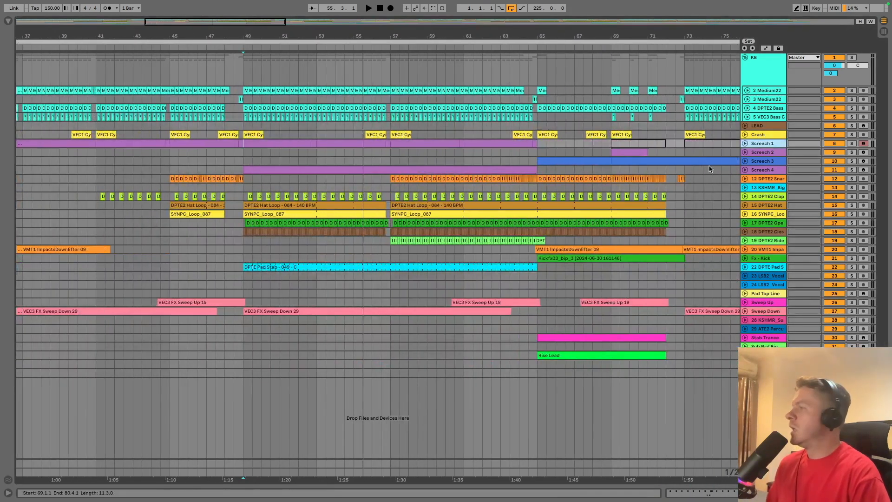
click(767, 179)
click(746, 179)
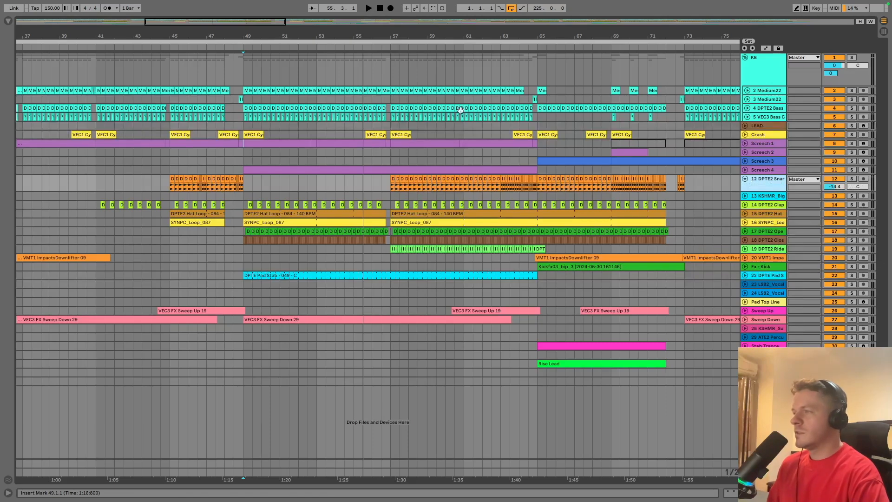
drag(394, 36, 344, 92)
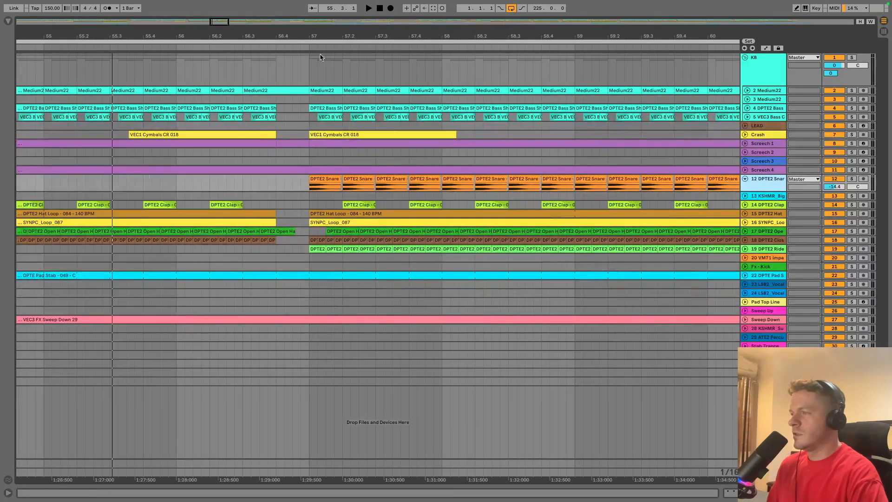
Step: Solo the DPTE2 Snare track, play it from just before bar 57, and unsolo it
click(301, 189)
click(852, 179)
key(space)
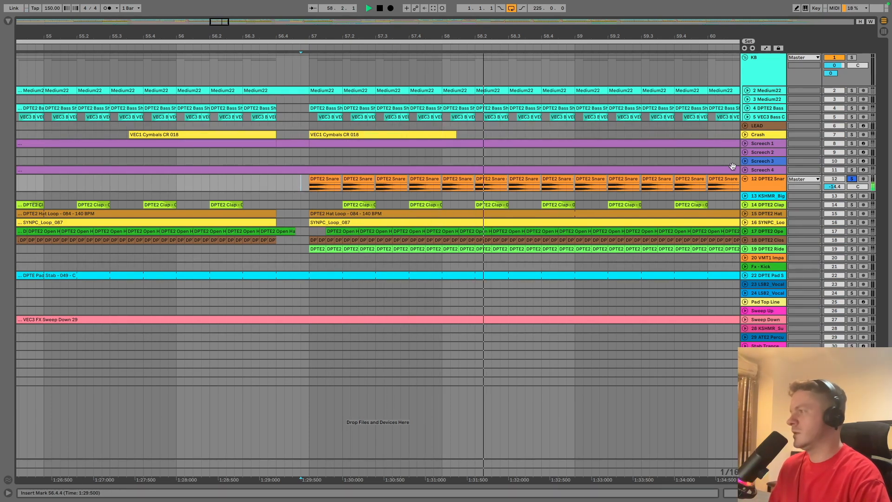
click(775, 186)
key(space)
click(852, 179)
Step: Unfold the KSHMR Big Snare track and play its single clip before bar 133, soloing the track briefly
click(764, 195)
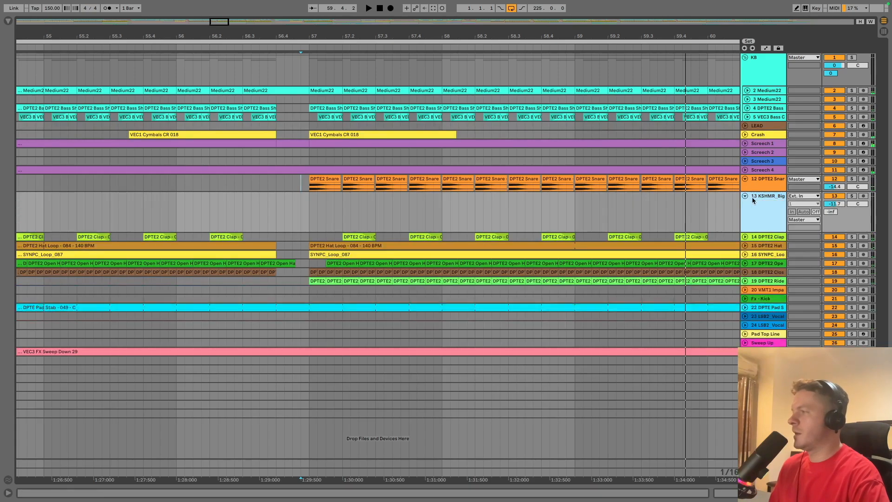
drag(646, 27, 288, 14)
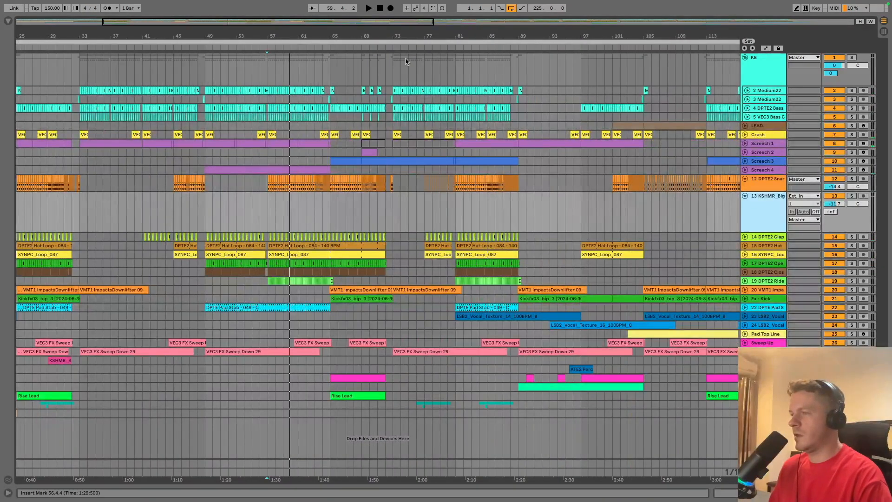
drag(653, 36, 391, 33)
mouse_move(573, 37)
mouse_down()
mouse_move(518, 318)
mouse_move(508, 321)
mouse_up()
click(478, 225)
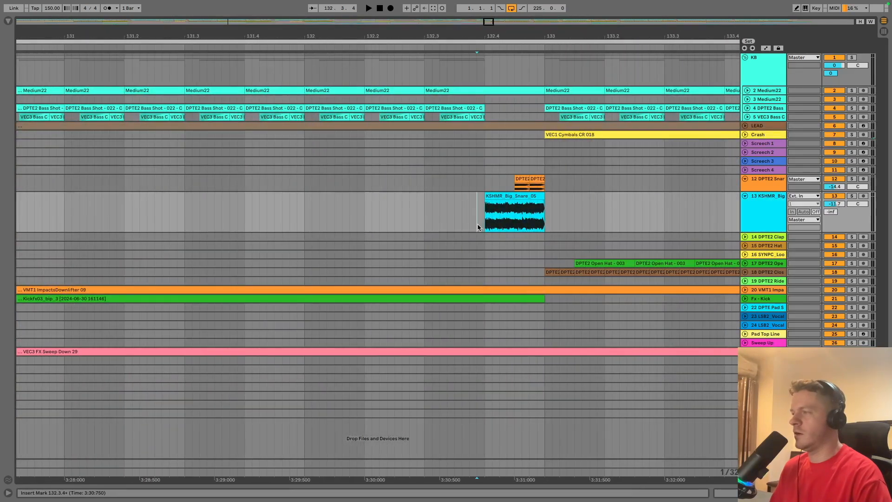
key(space)
key(space)
click(851, 196)
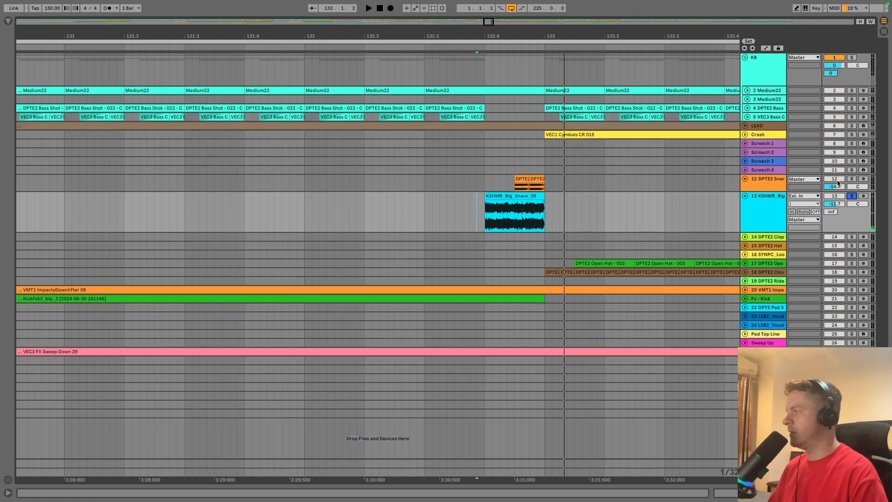
click(851, 196)
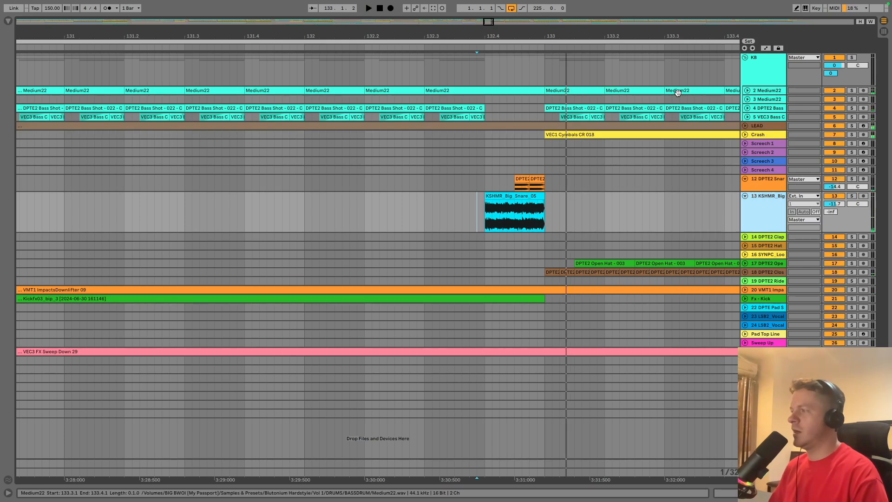
Step: Fold the DPTE2 Snare and KSHMR Big Snare tracks and view the whole arrangement
drag(572, 37, 575, 13)
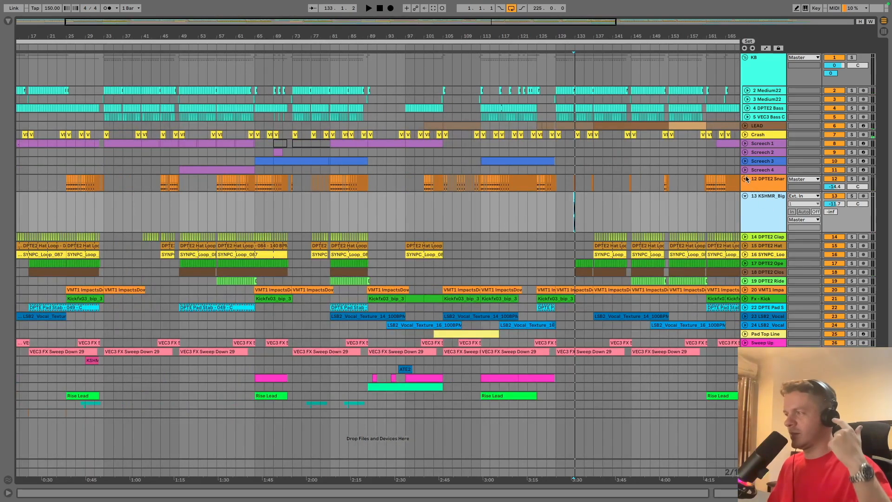
click(746, 179)
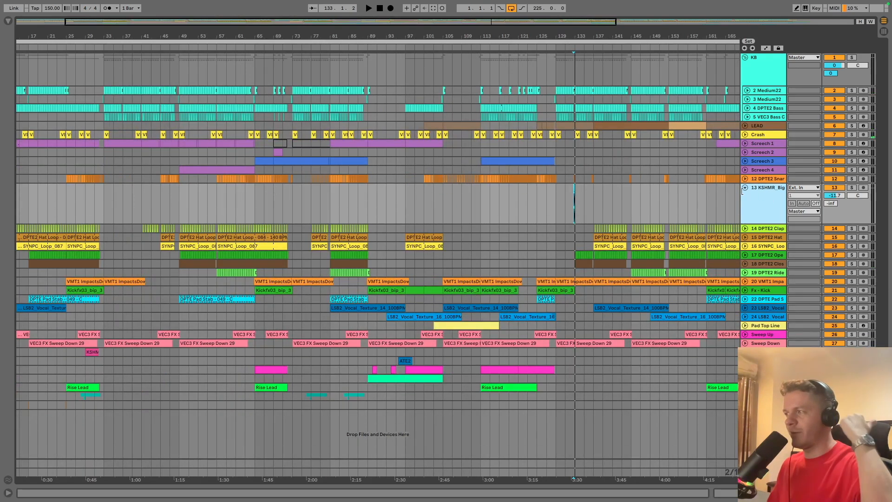
click(745, 188)
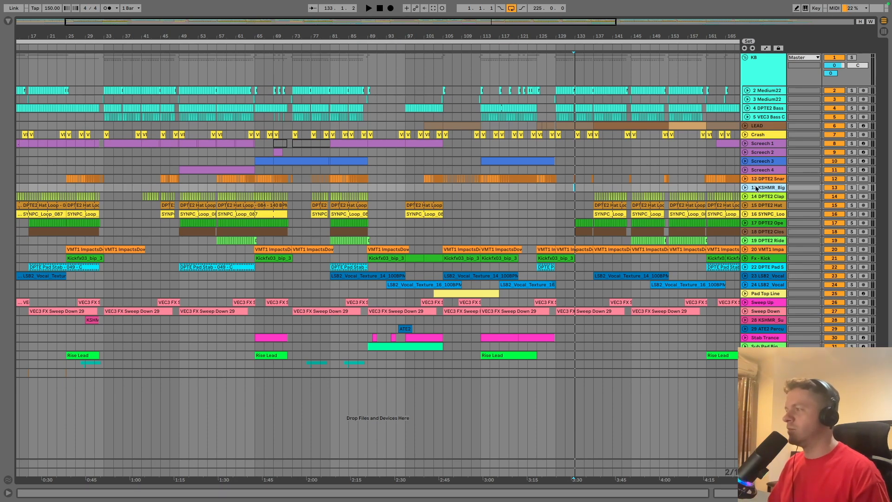
drag(582, 33, 611, 37)
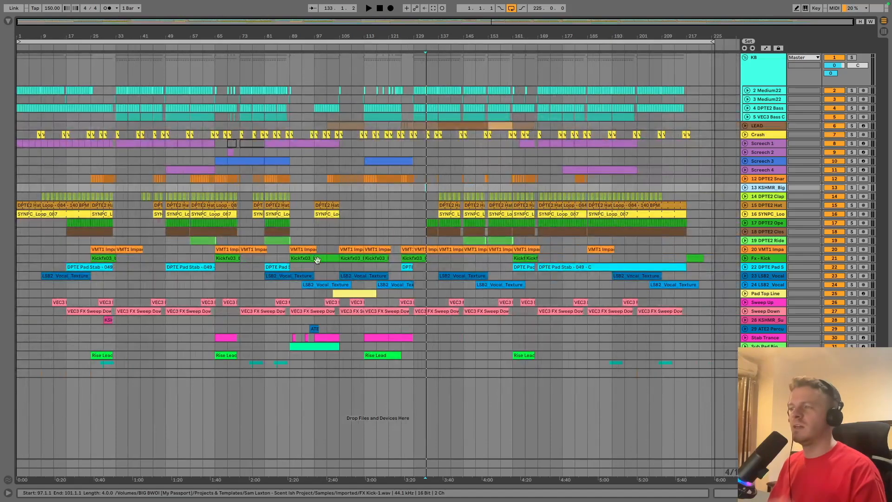
Step: Unfold and solo the DPTE2 Clap track and play it from just before its first clap in bar 41
click(852, 197)
click(747, 197)
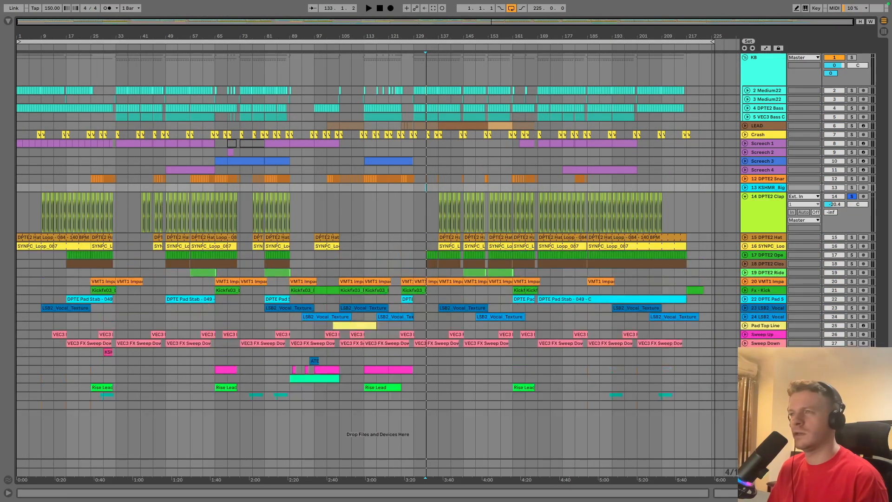
drag(147, 34, 299, 256)
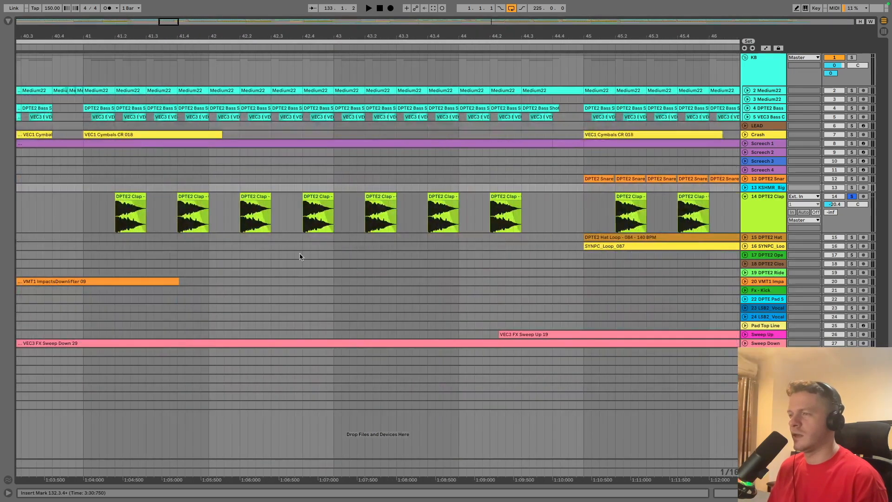
click(107, 212)
key(space)
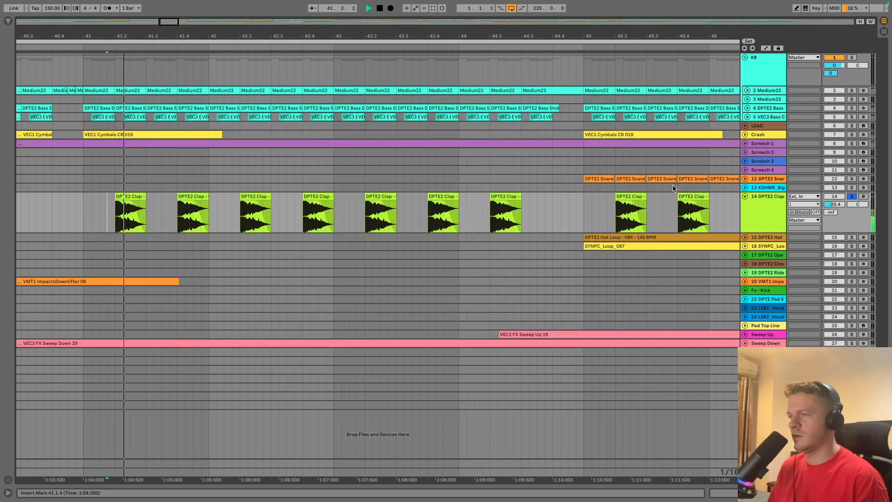
key(space)
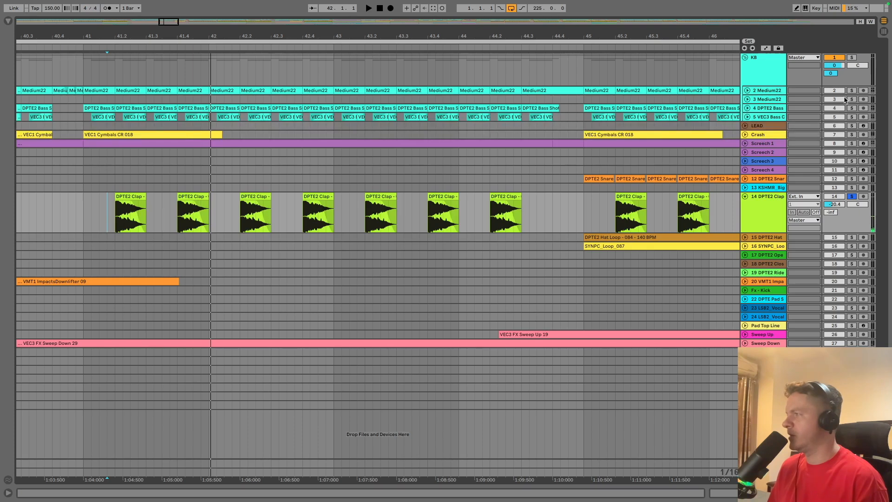
Step: Play the clap together with the soloed Medium22 kick from bar 41, and unsolo the clap
click(82, 220)
key(space)
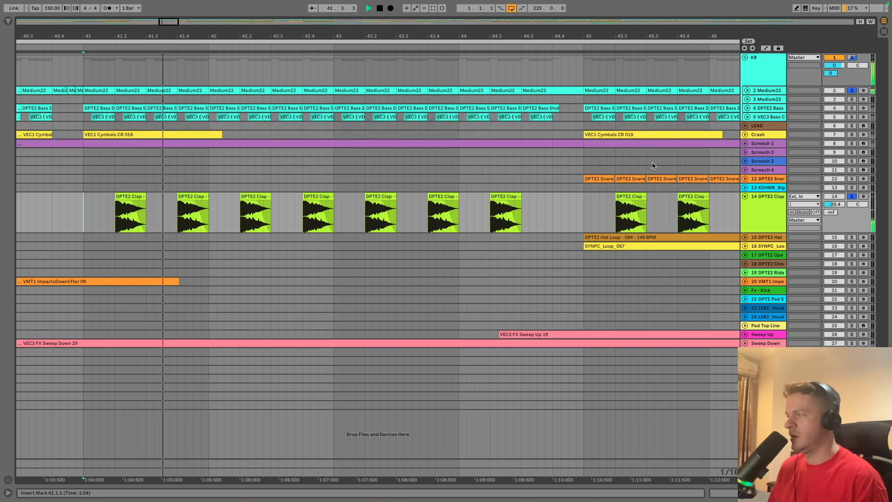
key(space)
click(854, 191)
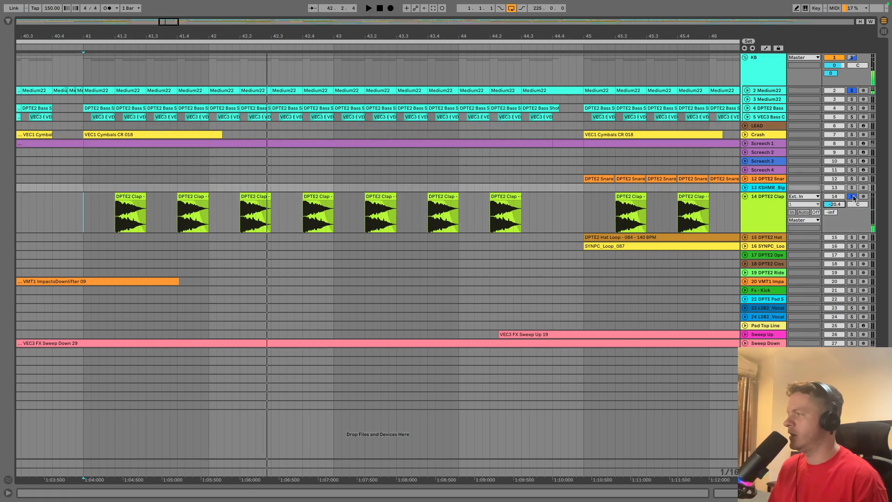
click(854, 198)
Step: Unfold the DPTE2 Hat Loop track, solo it and play it from just before bar 45
click(744, 237)
click(576, 254)
key(space)
click(852, 237)
key(space)
key(space)
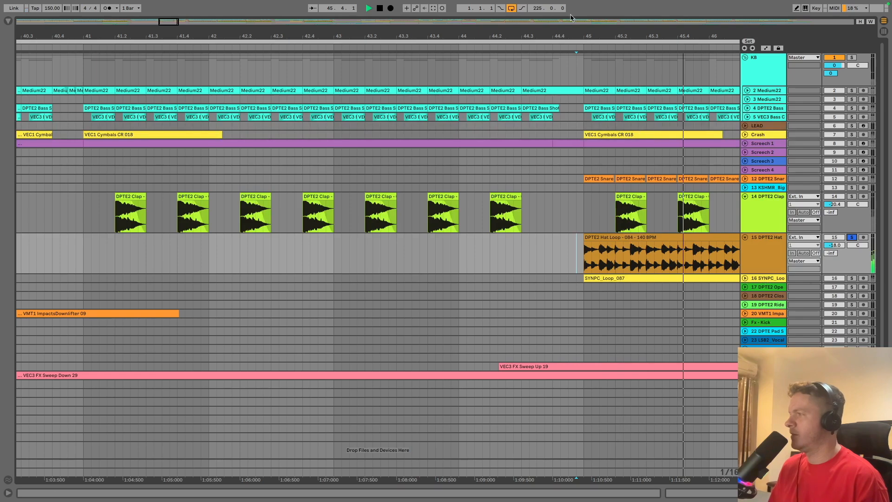
scroll(608, 416, left, 3)
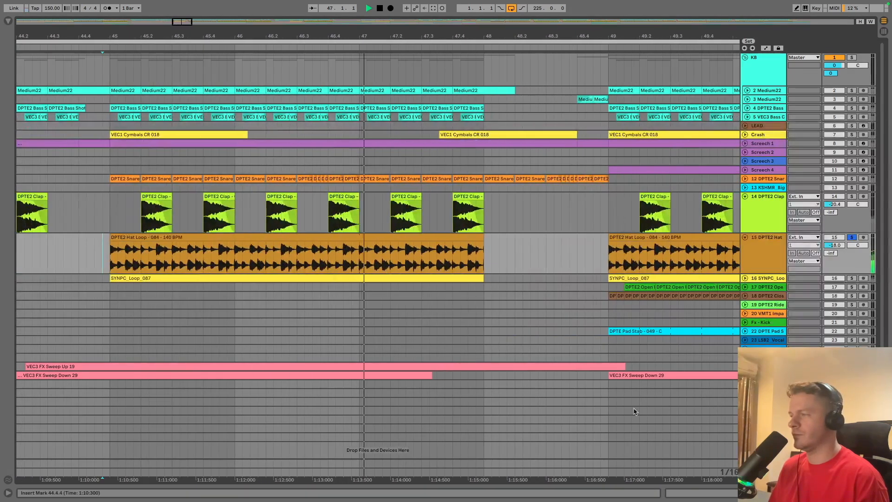
key(space)
Step: Unfold the SYNPC_Loop track, solo it and play it from bar 45
double_click(759, 280)
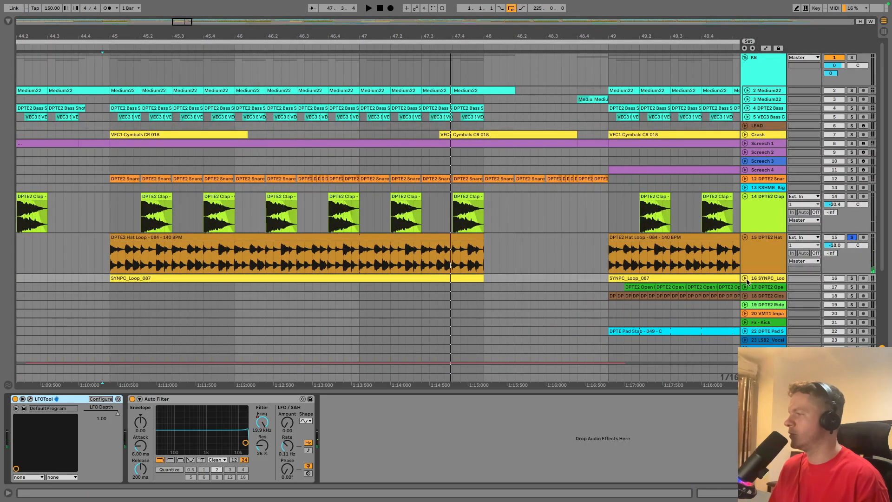
click(745, 278)
click(851, 278)
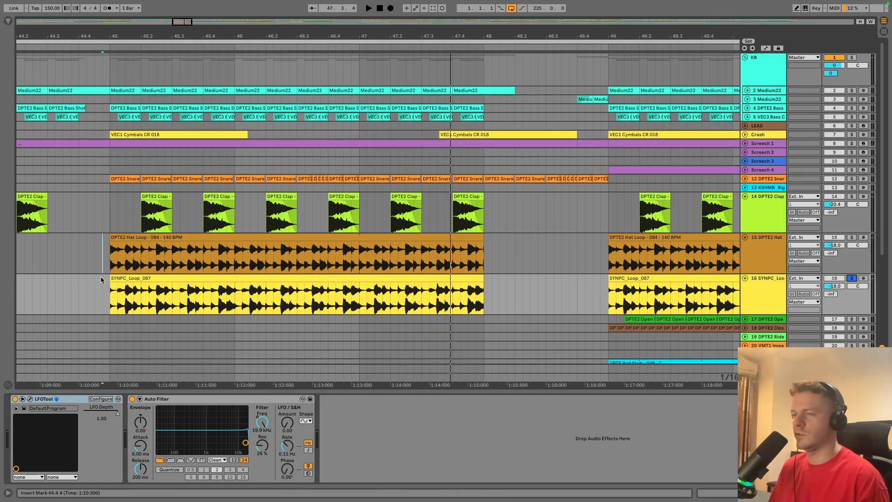
click(112, 281)
key(space)
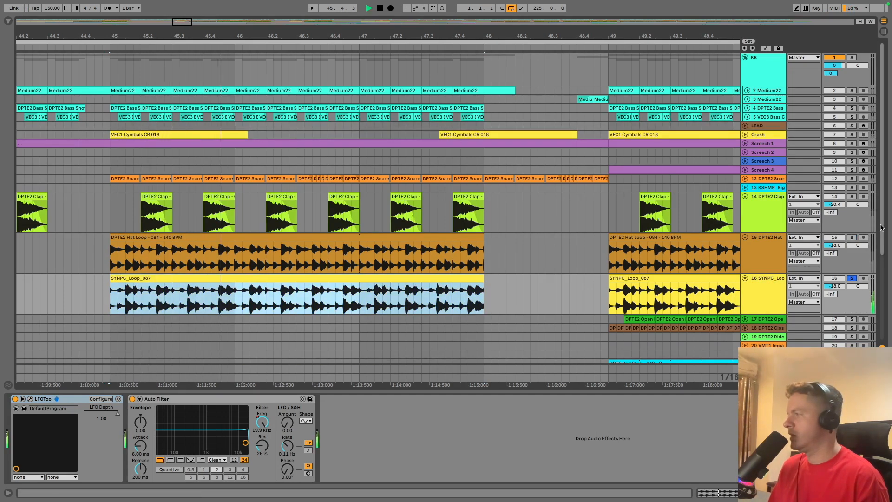
Step: Add the DPTE2 Hat Loop and DPTE2 Clap tracks to the soloed SYNPC_Loop and play all three together
super+click(852, 237)
super+click(852, 197)
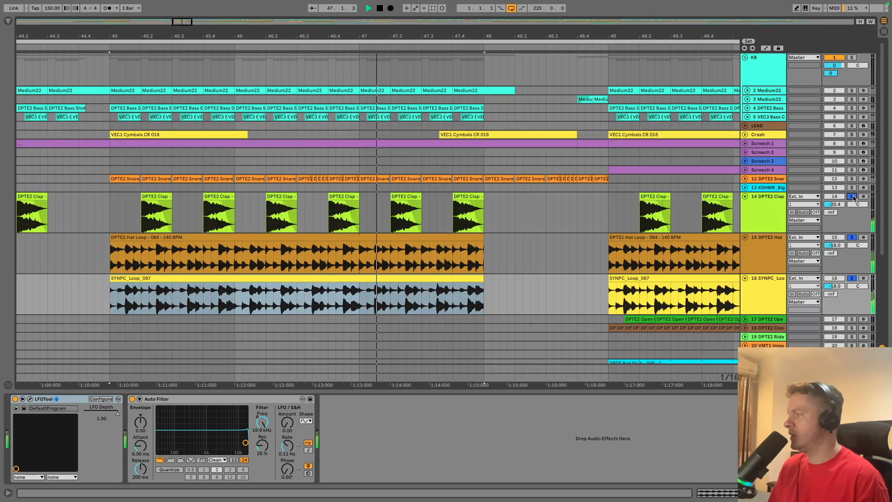
click(107, 266)
key(space)
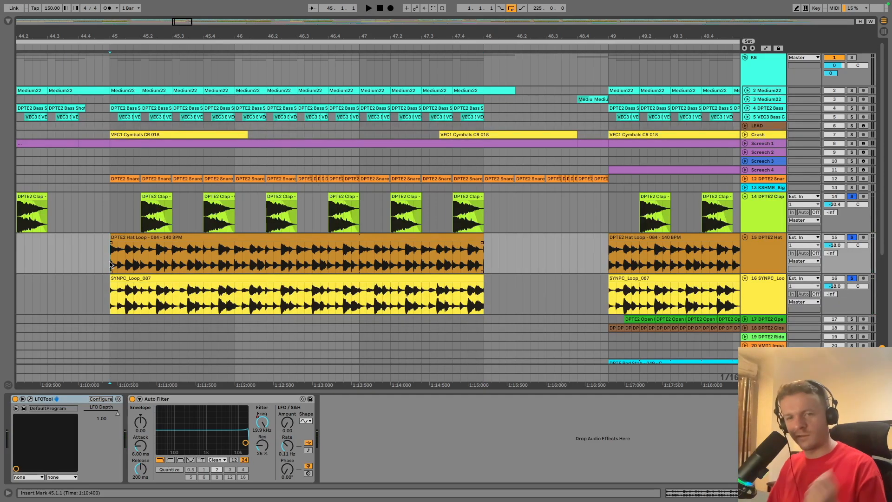
key(space)
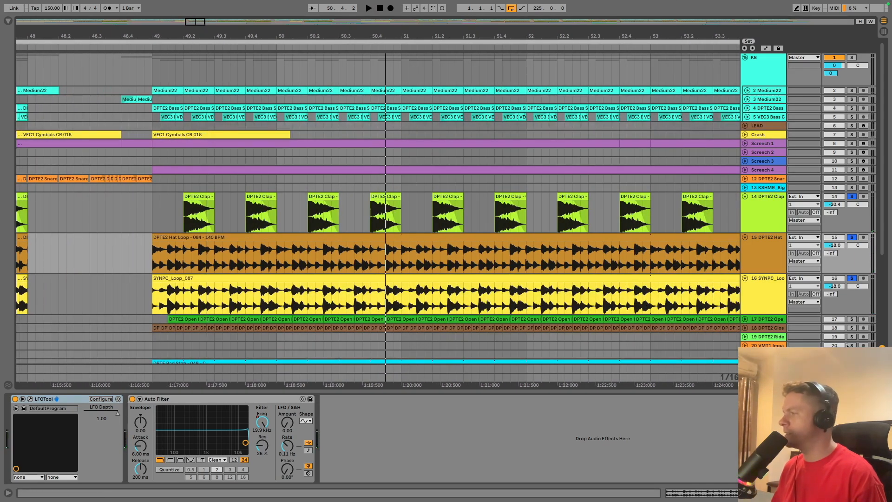
Step: Solo the DPTE2 Open Hat track, unfold the closed hat track and play from bar 49
click(852, 319)
key(space)
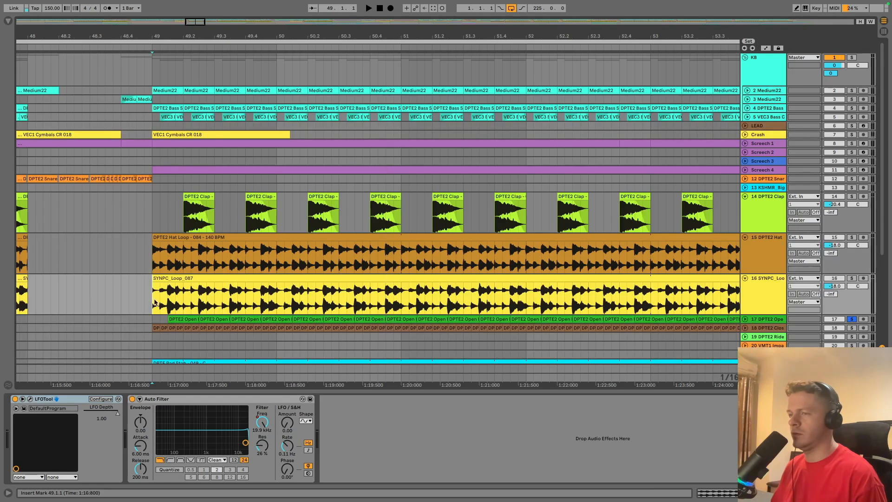
click(745, 328)
scroll(790, 260, down, 5)
key(space)
Step: Layer the SYNPC_Loop, hat loop and clap into the soloed hats during playback, and clear all solos
click(851, 170)
click(851, 120)
click(851, 80)
scroll(836, 95, up, 2)
click(853, 88)
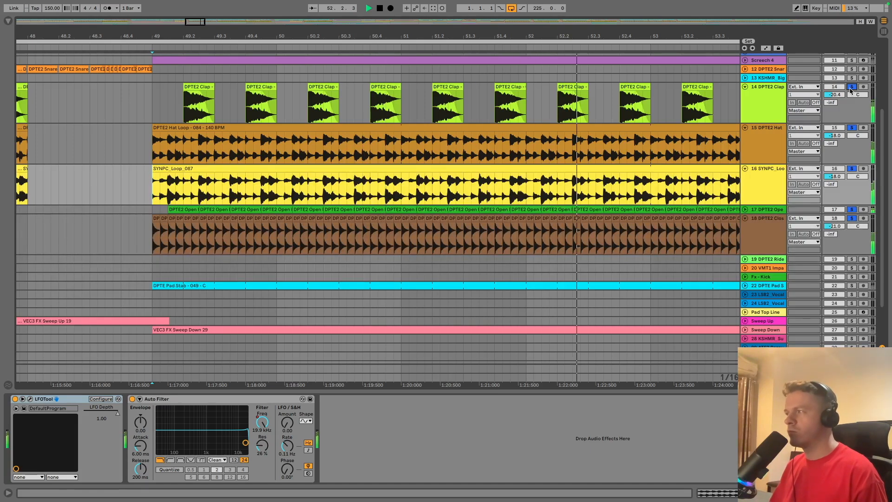
click(852, 87)
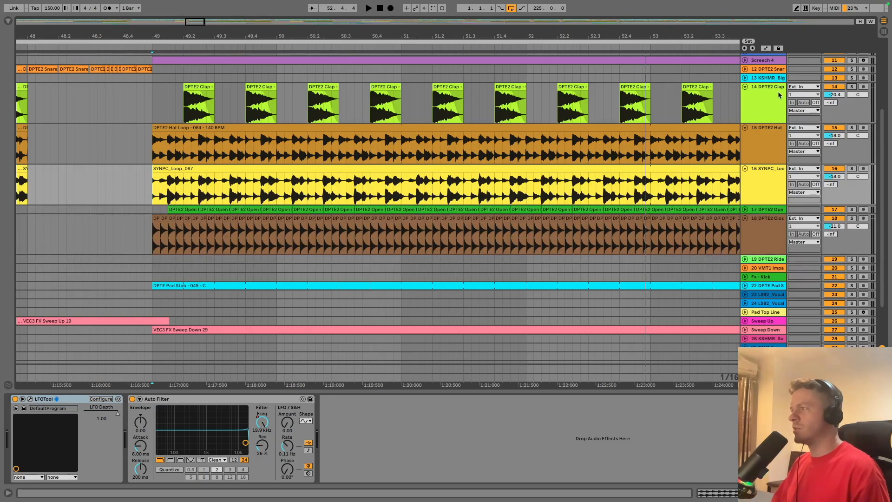
Step: Fold the clap, hat loop, SYNPC_Loop and closed hat tracks
click(745, 86)
click(745, 96)
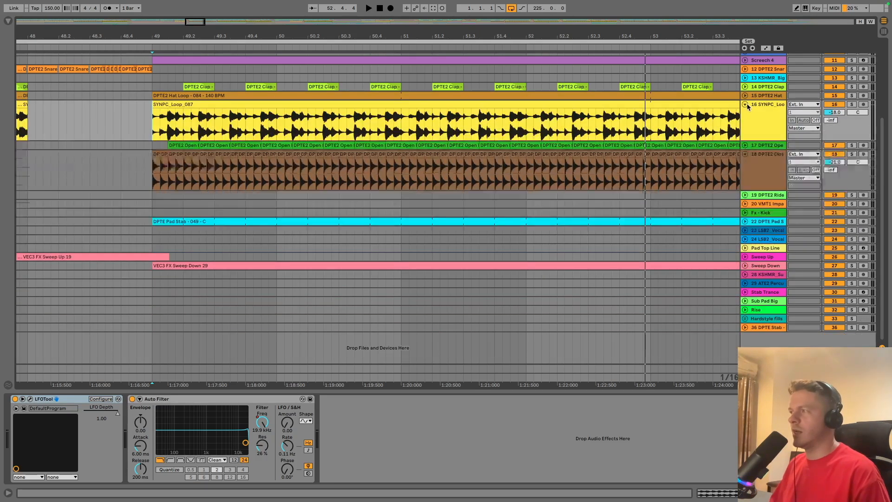
click(744, 104)
click(745, 122)
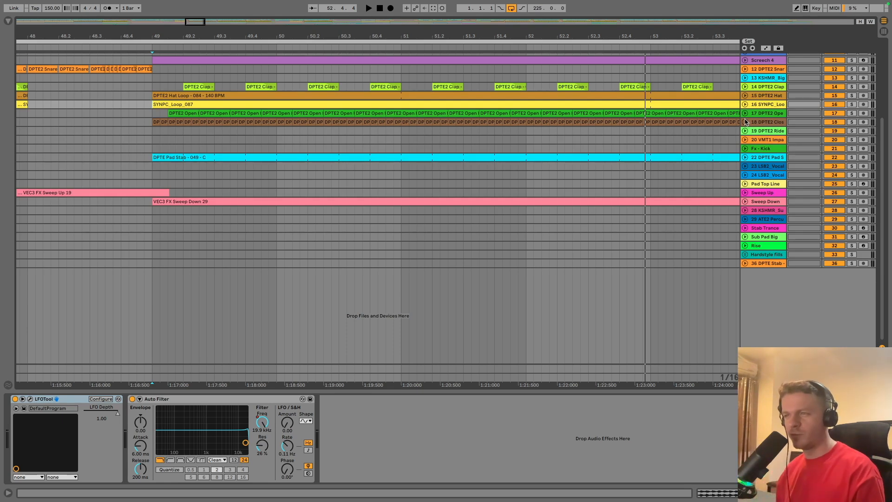
Step: Select the open hat track and the closed hat track in turn to point them out
drag(589, 36, 399, 36)
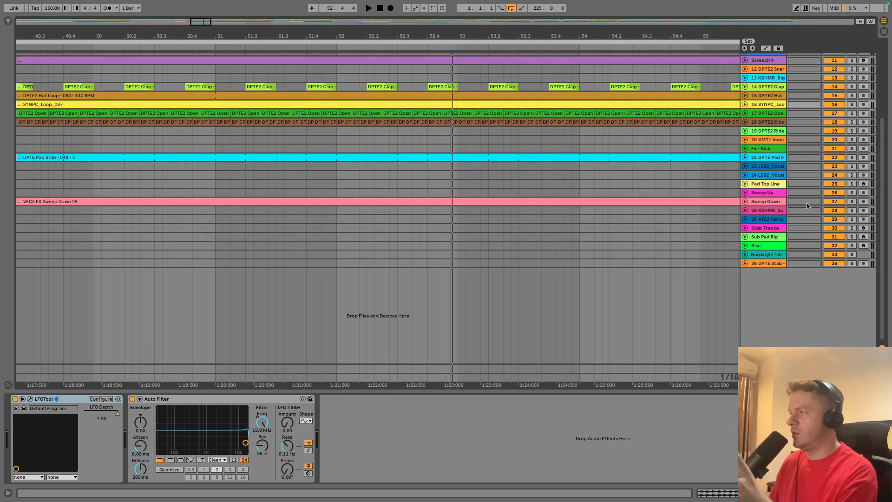
click(776, 114)
click(772, 122)
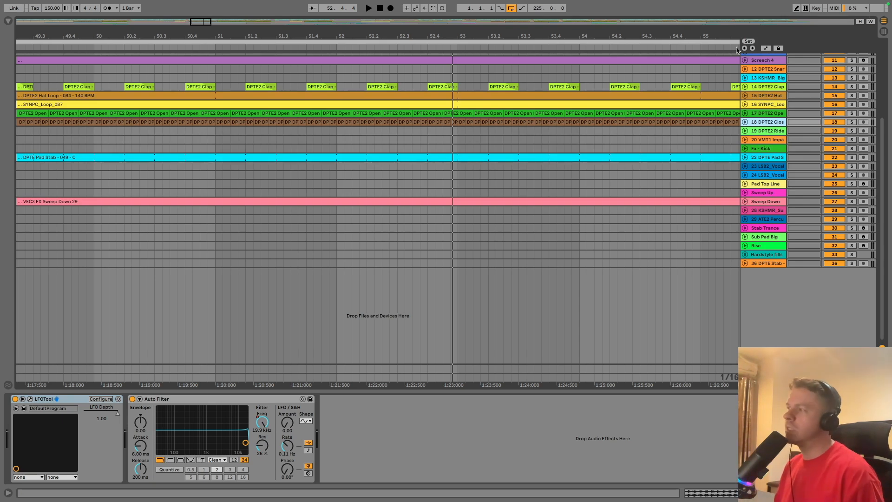
Step: Play from bar 58 and unfold the DPTE2 Ride track briefly to show its waveform
drag(659, 38, 658, 9)
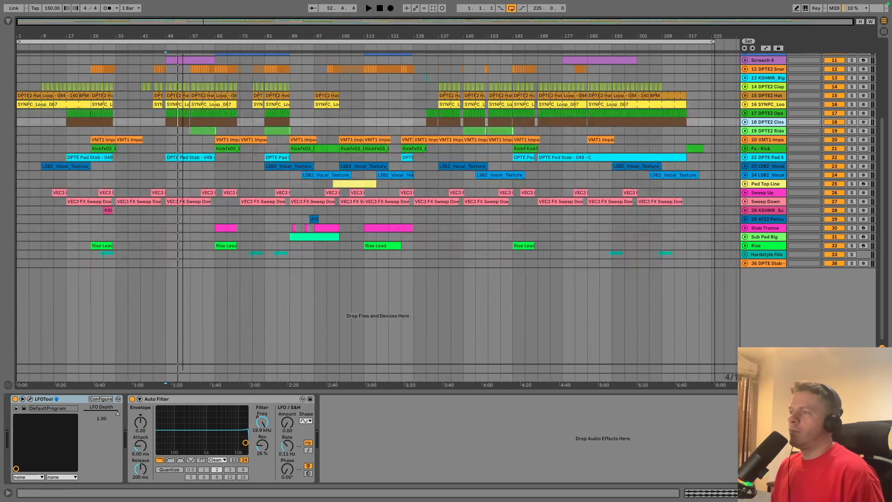
drag(183, 39, 182, 93)
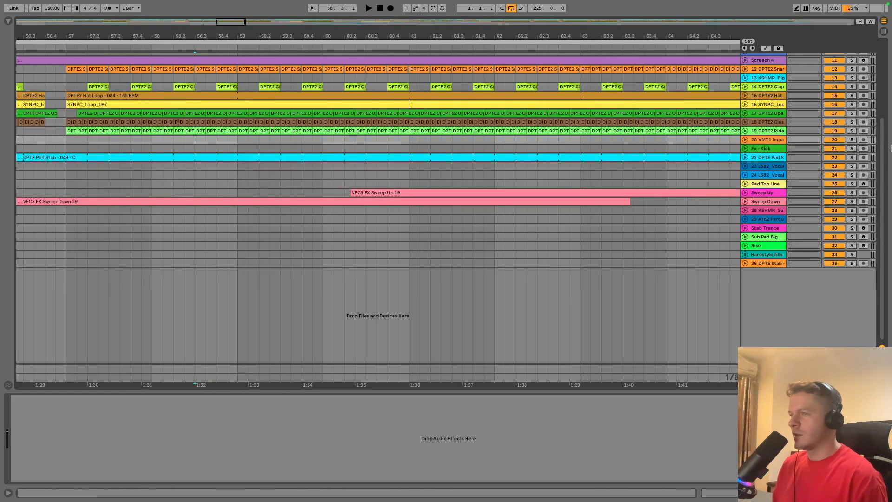
key(space)
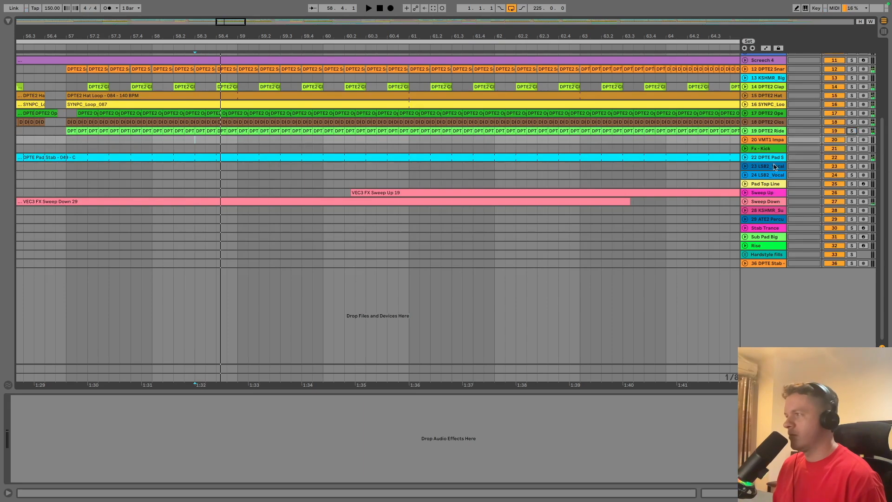
click(766, 131)
click(746, 131)
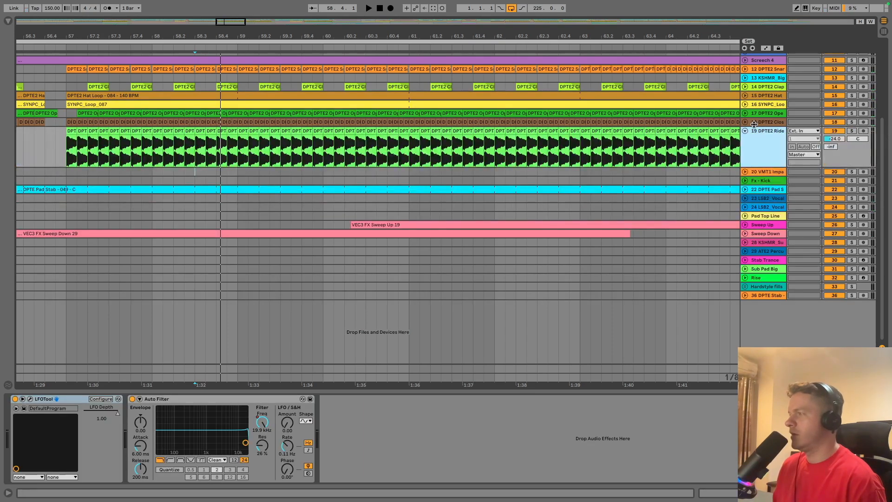
click(745, 132)
Step: Solo the KB group with the VMT1 Impacts track, play across bar 73, then clear the solos and fold the group
click(771, 139)
mouse_move(593, 33)
mouse_down()
mouse_move(592, 10)
mouse_move(592, 19)
mouse_up()
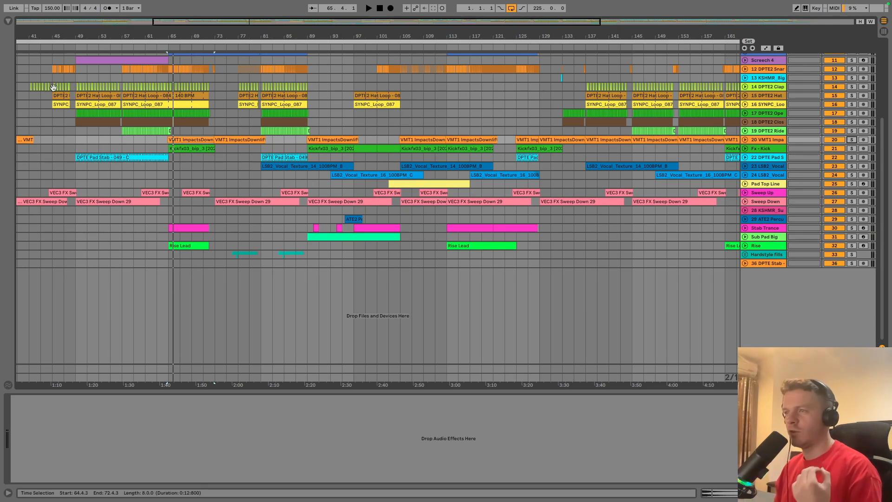
mouse_move(219, 38)
mouse_down()
mouse_move(207, 52)
mouse_move(287, 43)
mouse_move(287, 35)
mouse_up()
scroll(284, 109, up, 5)
click(272, 91)
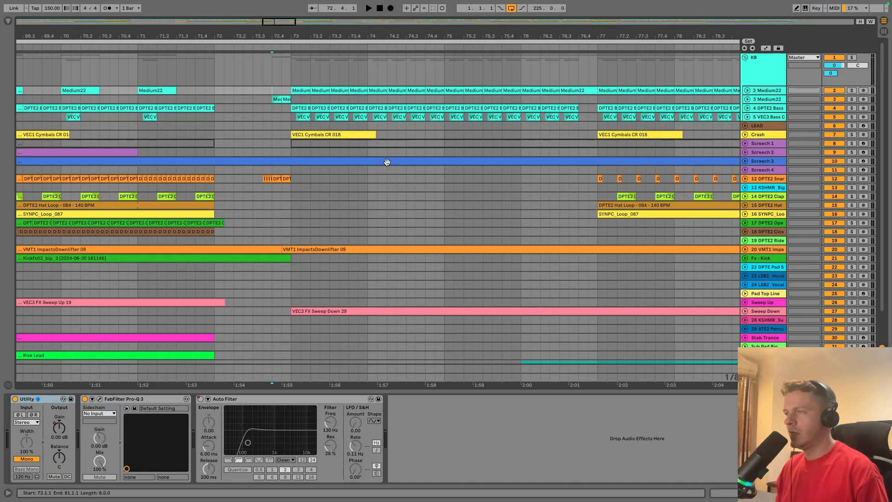
click(852, 58)
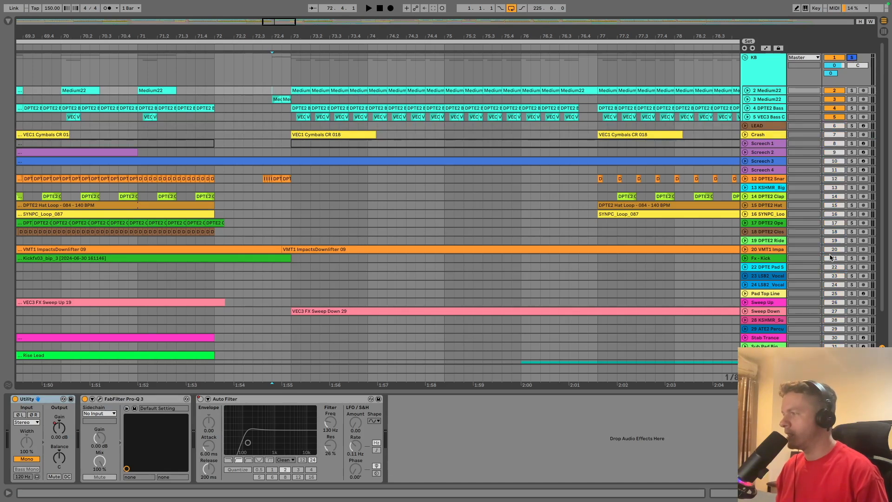
click(852, 249)
click(253, 214)
key(space)
key(space)
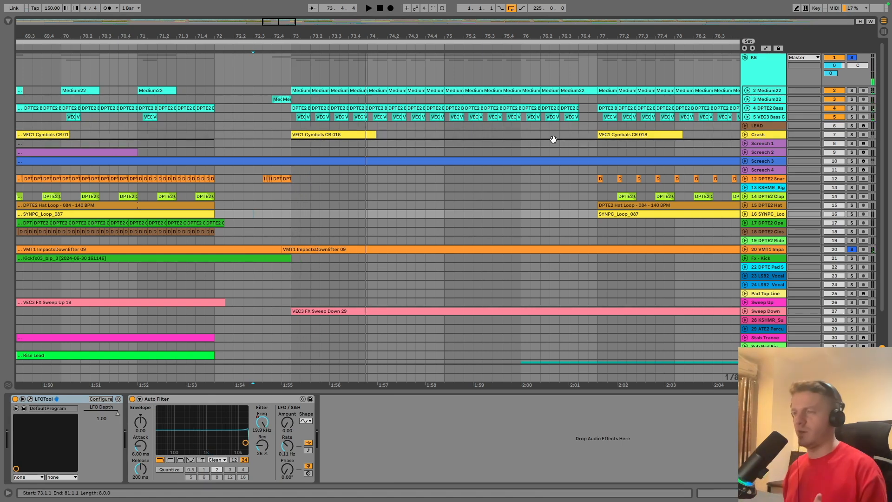
click(853, 250)
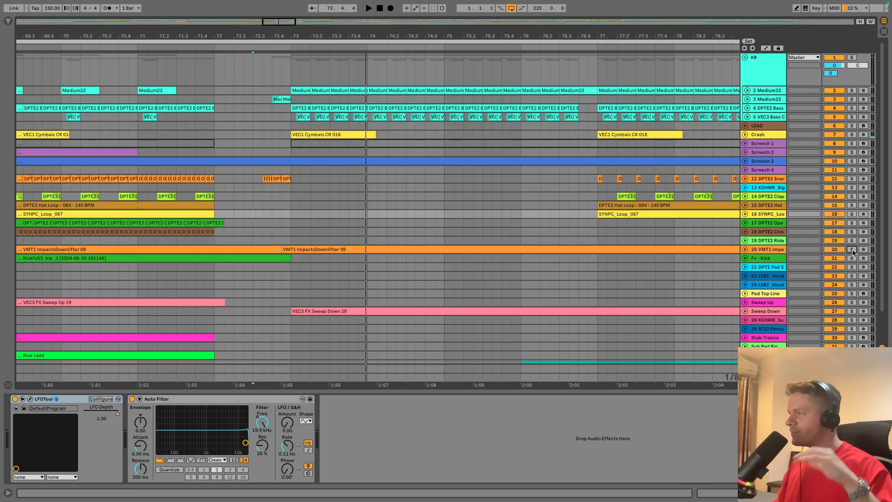
click(746, 58)
Step: Solo the Fx - Kick track and play its clip from bar 65
drag(387, 36, 386, 4)
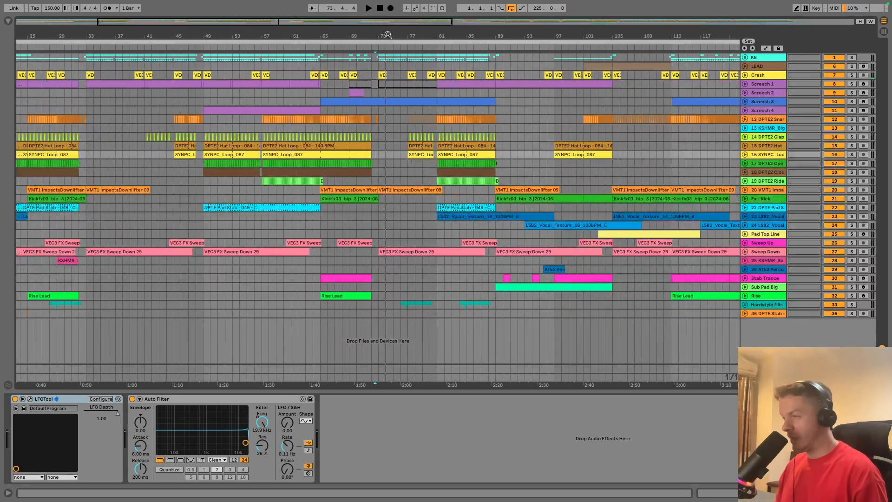
click(230, 200)
click(337, 191)
click(339, 199)
click(851, 199)
key(space)
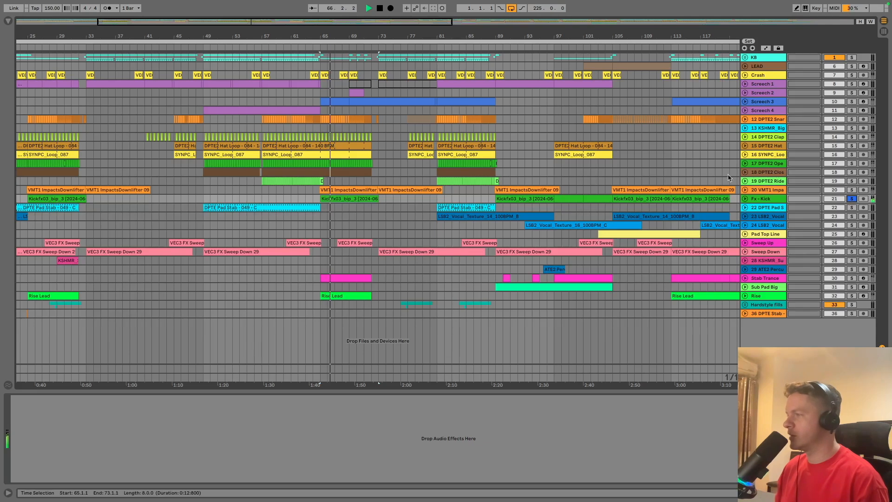
Step: Play the Fx - Kick clip at bar 97 and unfold the track briefly to show its waveform
click(572, 199)
key(space)
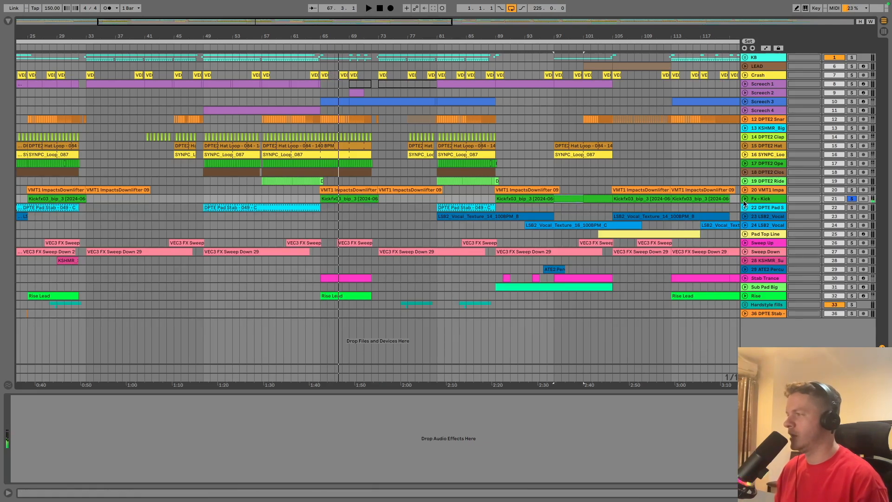
key(space)
click(744, 199)
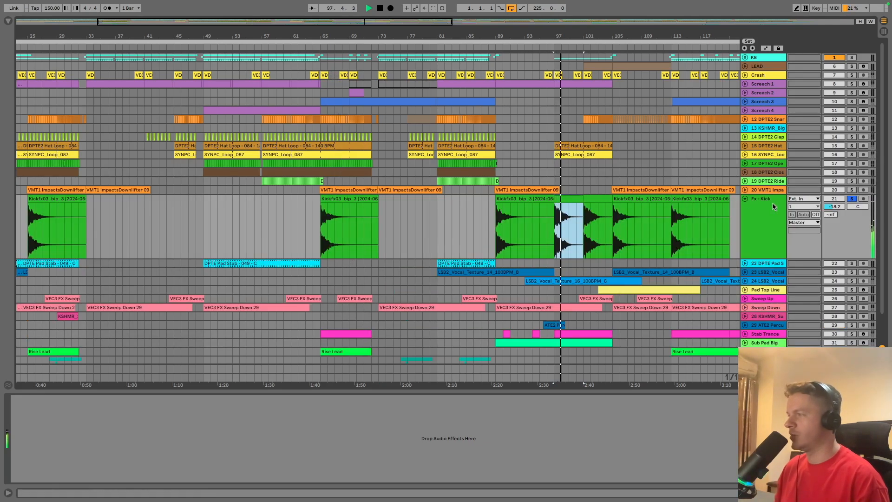
click(745, 199)
Step: Unfold and solo the DPTE Pad Stab track, and play it from bar 51
click(801, 212)
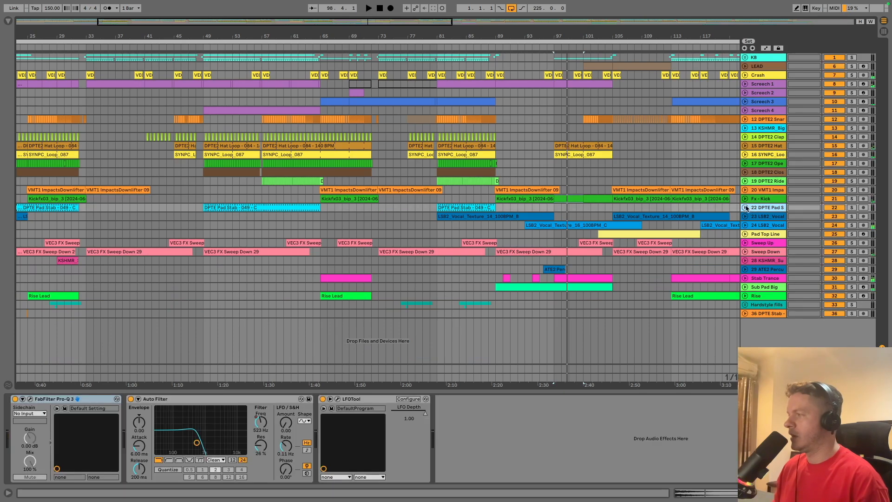
click(745, 208)
click(218, 225)
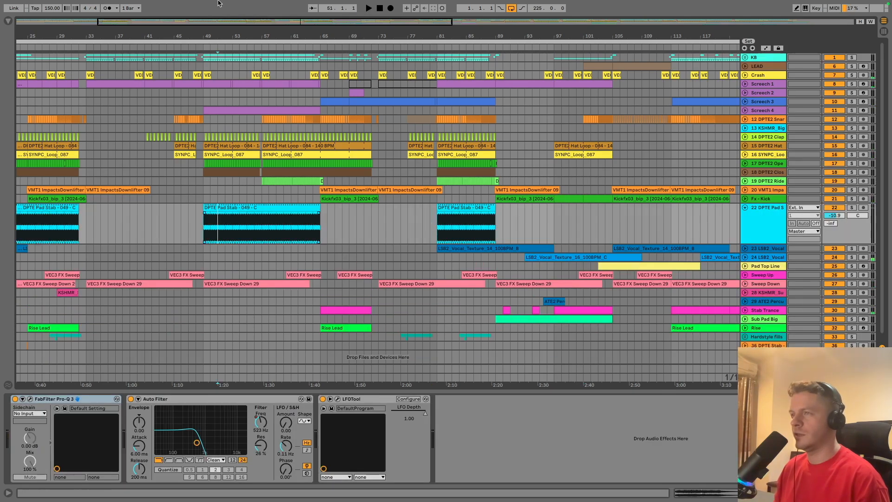
drag(212, 38, 212, 60)
click(852, 207)
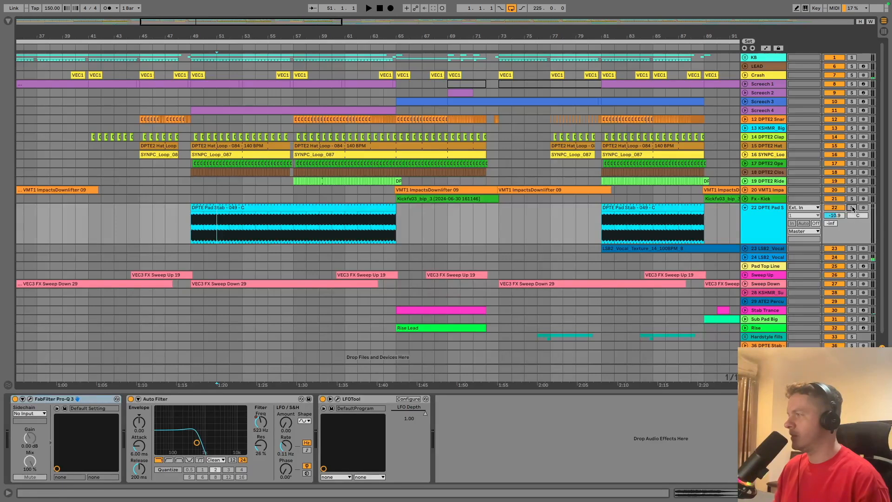
key(space)
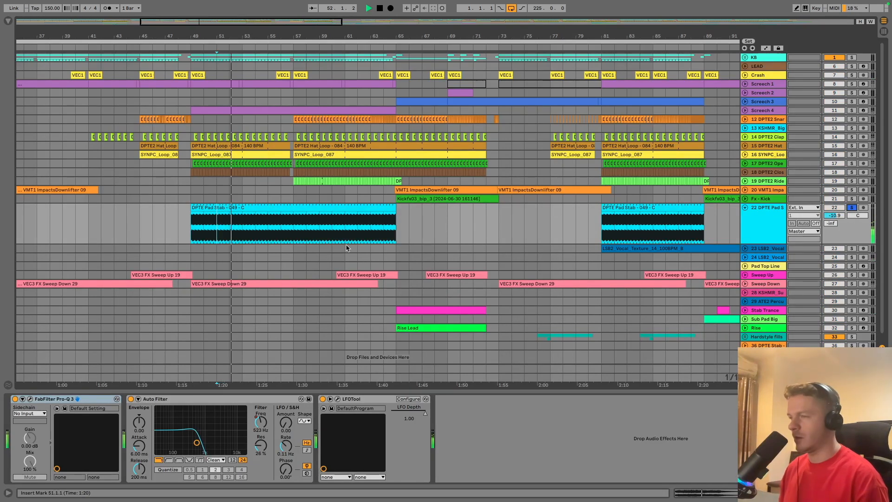
Step: Show the Pad Stab track's Auto Filter Frequency automation across the whole arrangement and set the start marker at bar 49
key(a)
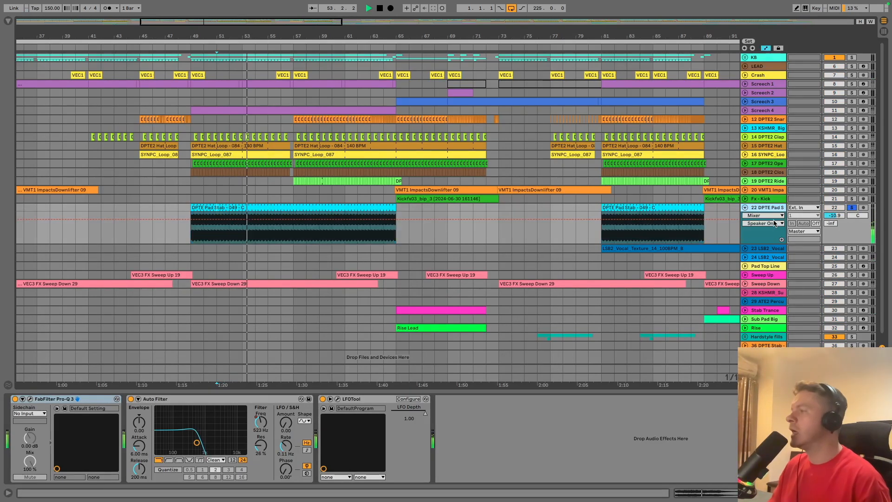
drag(564, 35, 256, 35)
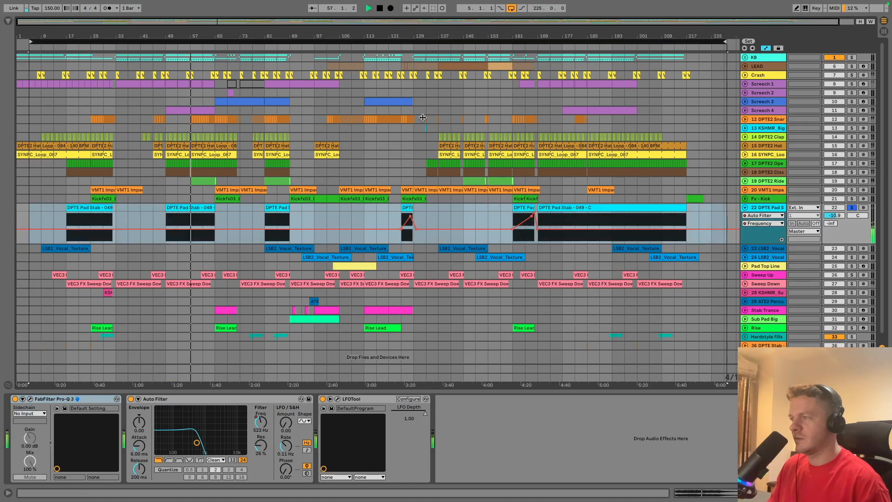
click(167, 222)
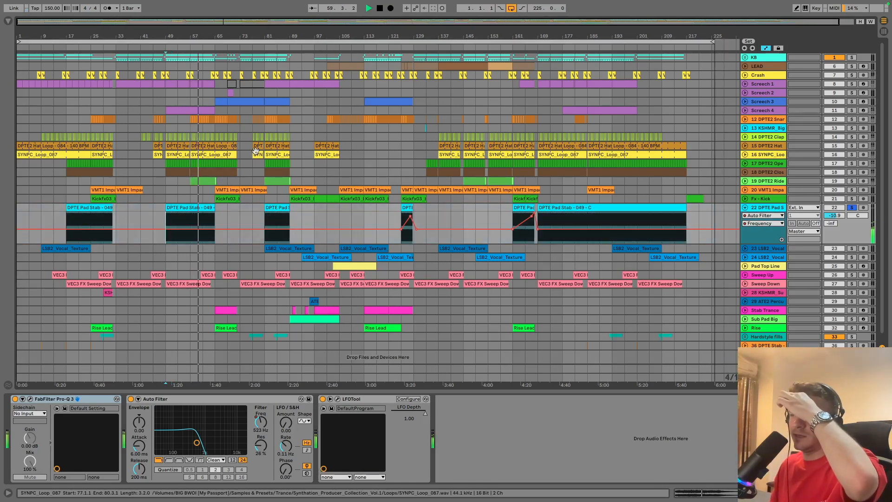
Step: Play the soloed Pad Stab's filter sweep from bar 125
drag(275, 36, 275, 88)
drag(330, 22, 453, 22)
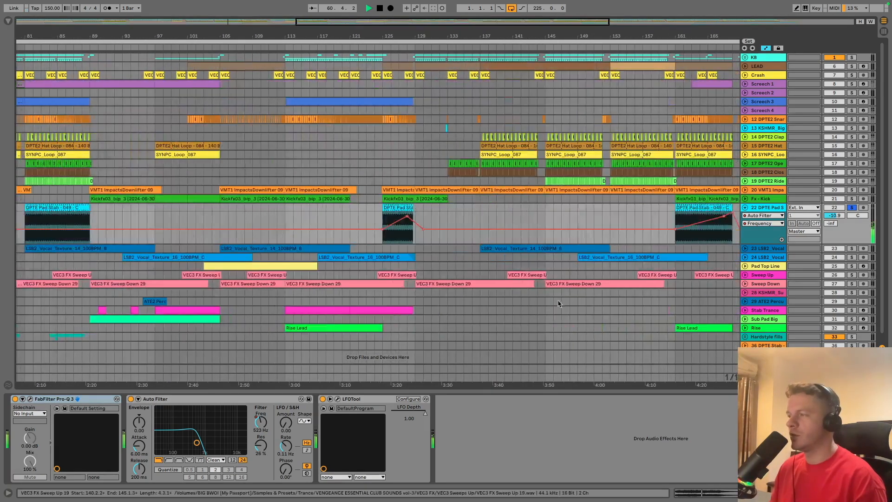
click(385, 219)
key(space)
key(space)
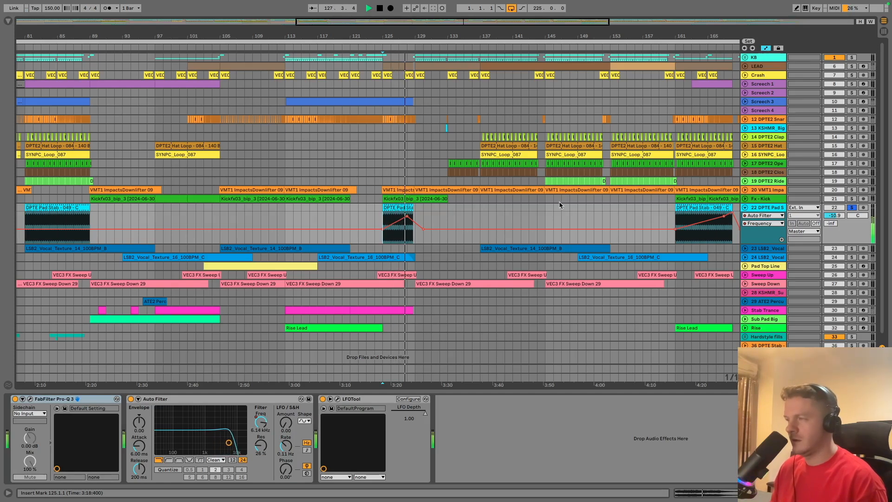
Step: Play the Pad Stab's filter rise from bar 164, then clear its solo, hide the automation and fold the track
click(701, 235)
key(space)
key(space)
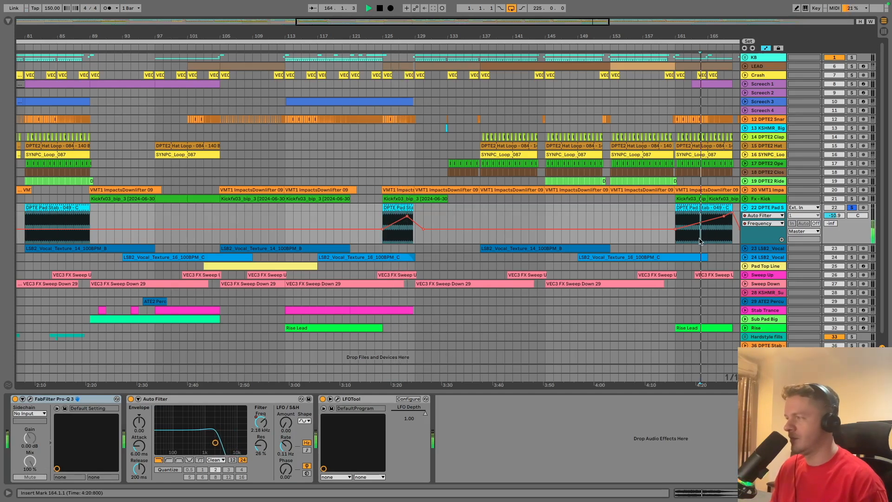
drag(725, 35, 492, 19)
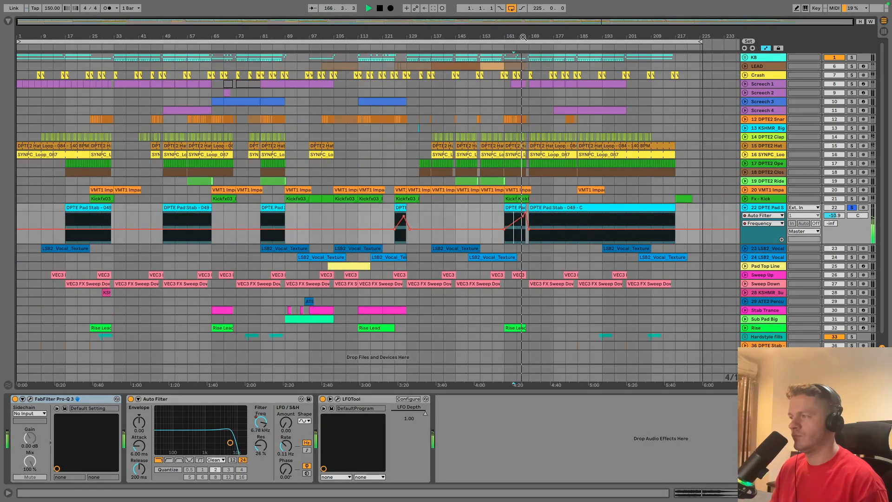
key(space)
click(852, 208)
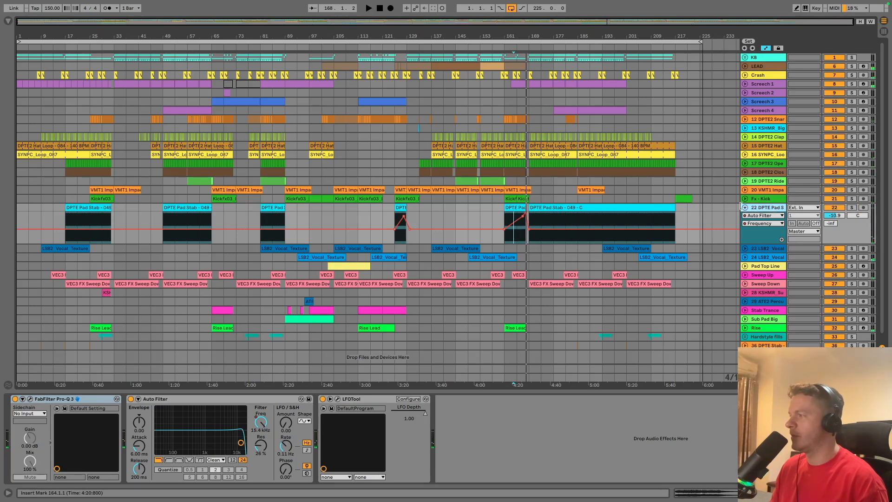
click(745, 207)
Step: Select the LEAD track and look through the Sylenth1 and Spire-1.5 chains of its Instrument Rack
click(759, 75)
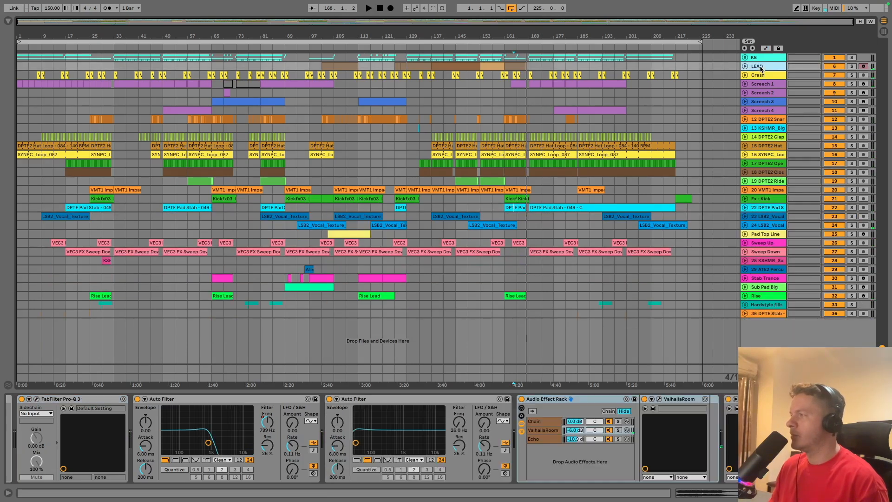
drag(808, 493, 528, 501)
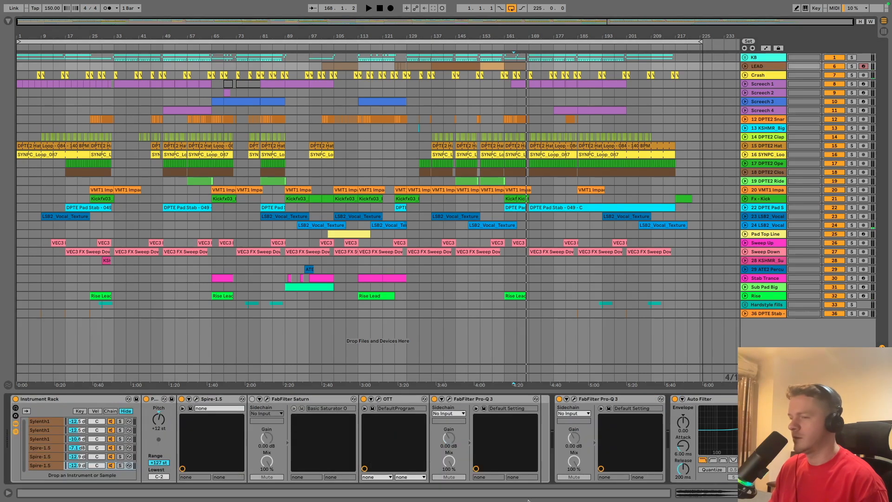
click(54, 430)
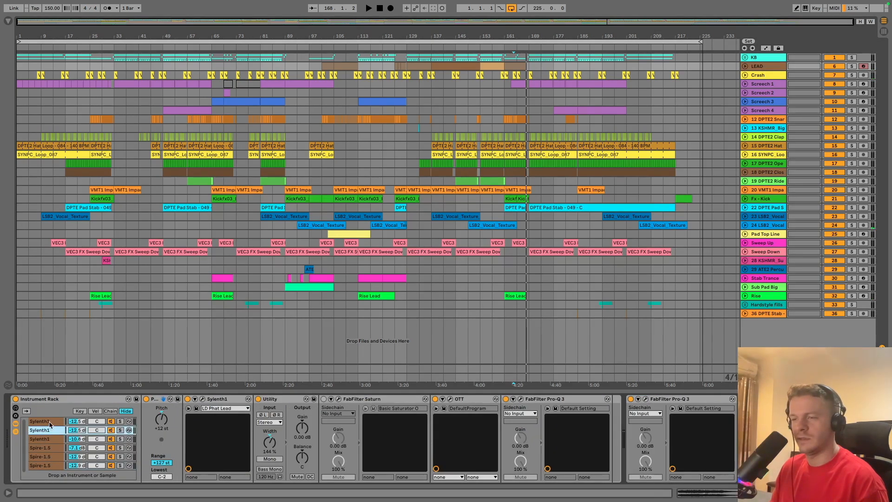
click(50, 423)
click(52, 431)
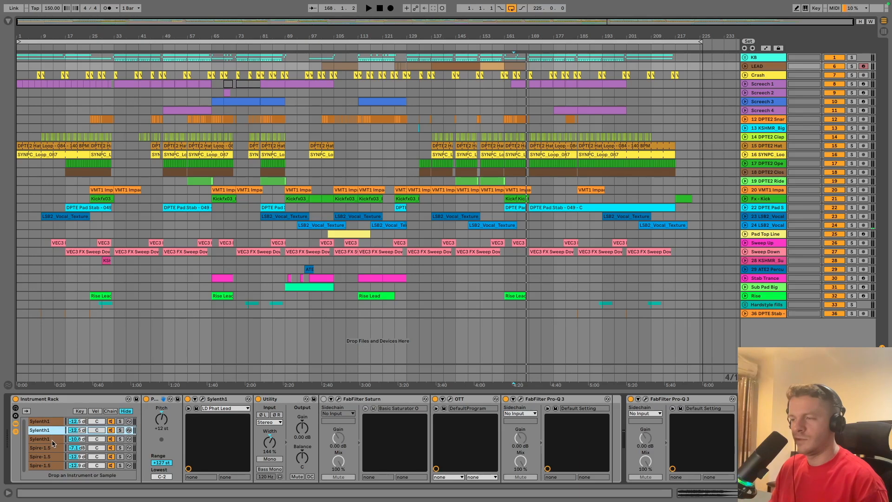
click(52, 439)
click(52, 448)
click(53, 457)
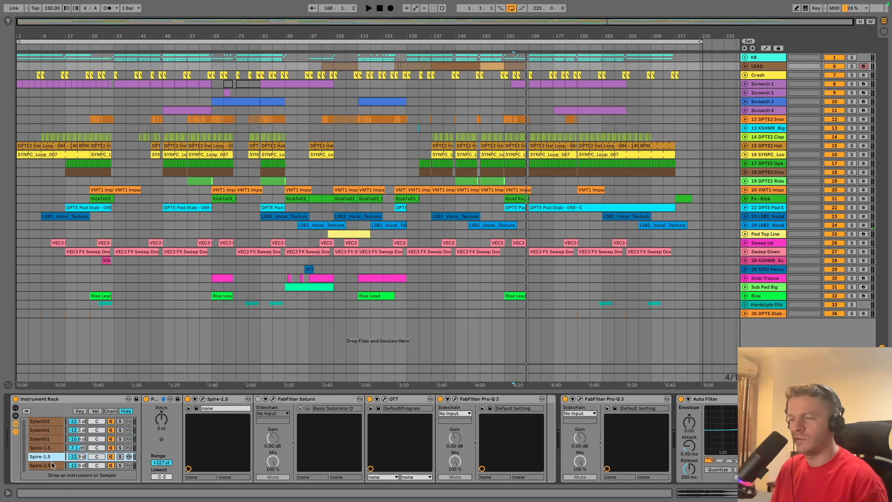
click(53, 447)
click(56, 424)
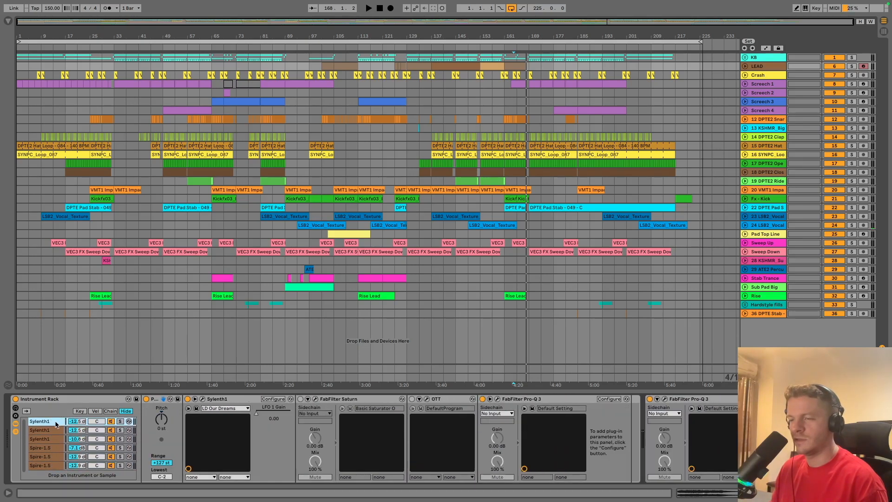
Step: Open the first chain's Sylenth1 window, decline the update download, and select the second Sylenth1 chain
click(56, 399)
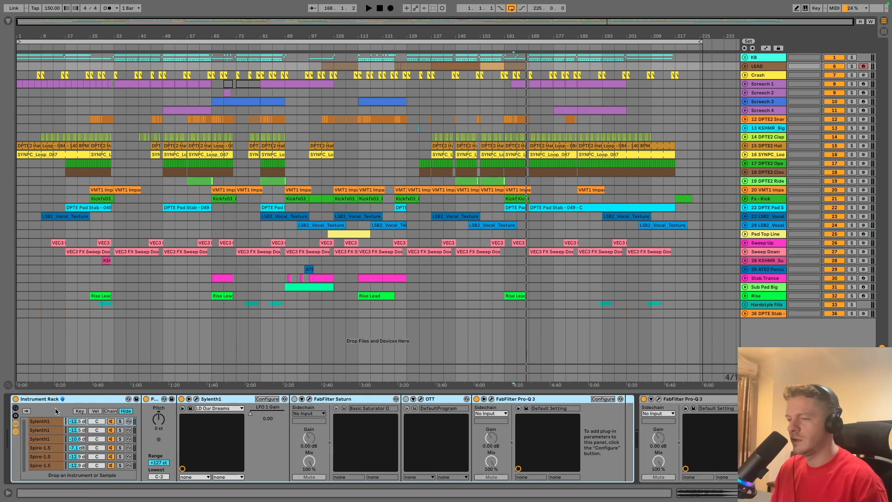
click(197, 399)
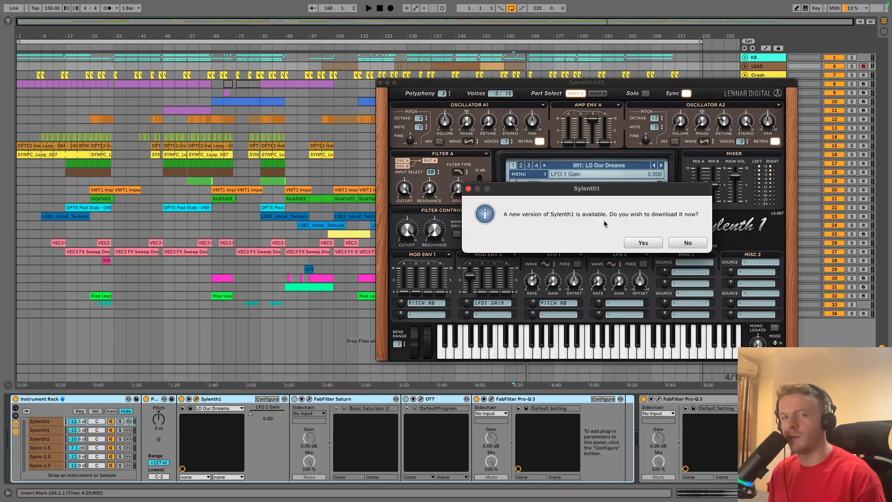
click(687, 243)
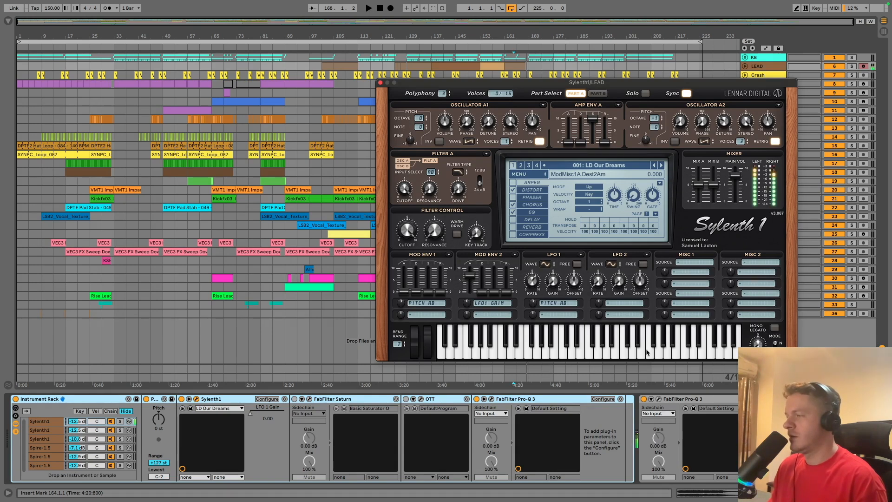
click(42, 431)
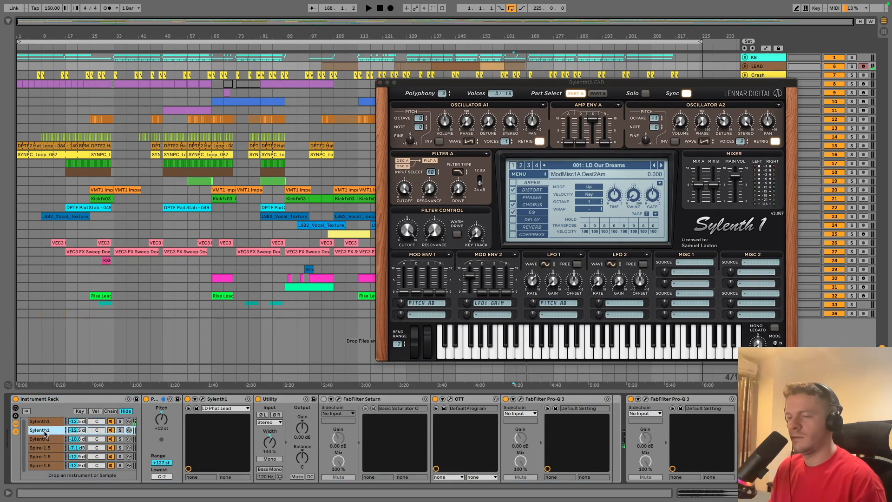
Step: Open the second chain's Sylenth1 with the LD Phat Lead preset, audition a note on its keyboard and close the window
click(380, 83)
click(203, 399)
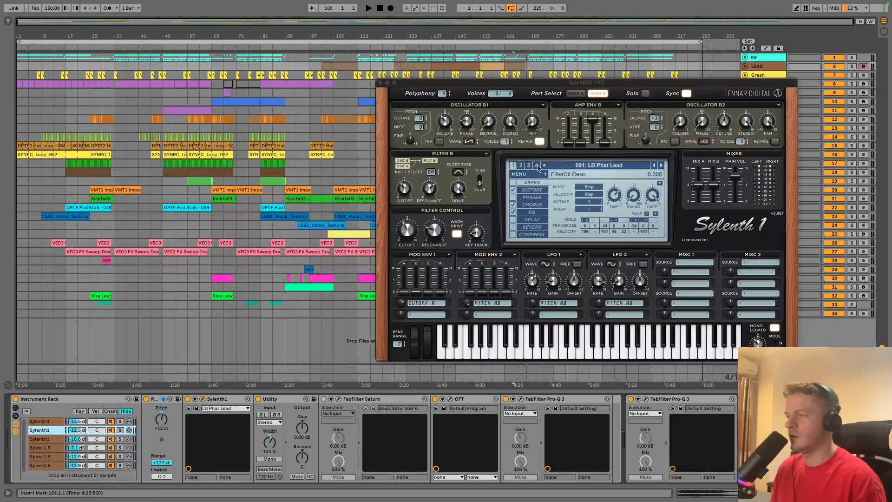
click(595, 349)
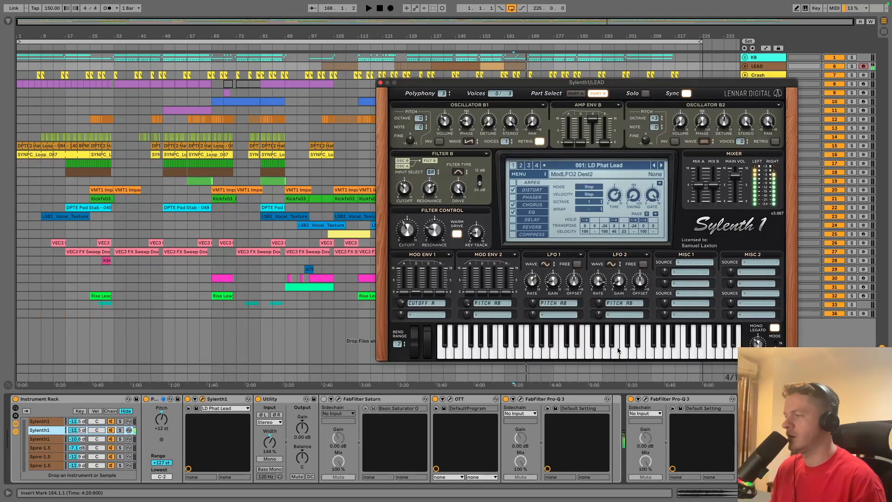
click(380, 83)
Step: Select the third Sylenth1 chain, audition its LD Digi Lead preset on the synth's keyboard and close the window
click(38, 438)
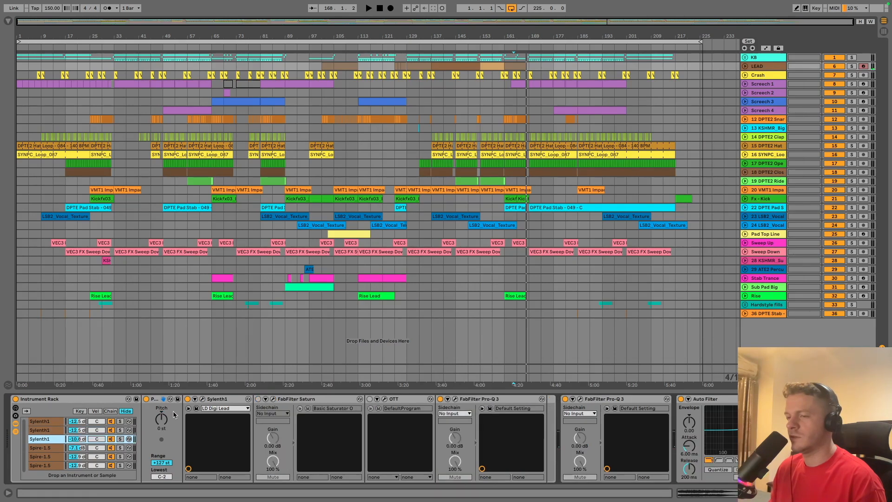
click(203, 399)
mouse_move(620, 356)
mouse_down()
mouse_move(658, 353)
mouse_move(543, 351)
mouse_up()
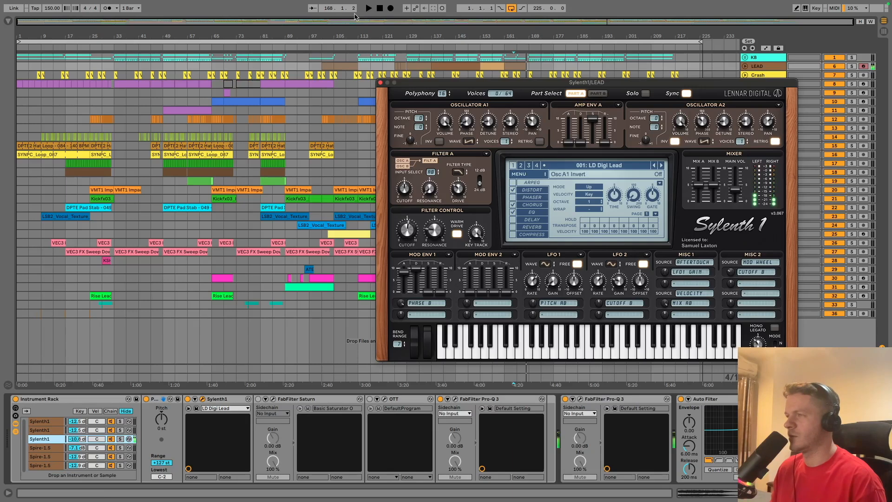
click(380, 83)
Step: Solo the first and second Spire-1.5 chains in turn and inspect each one's Spire window, closing only the second
click(46, 448)
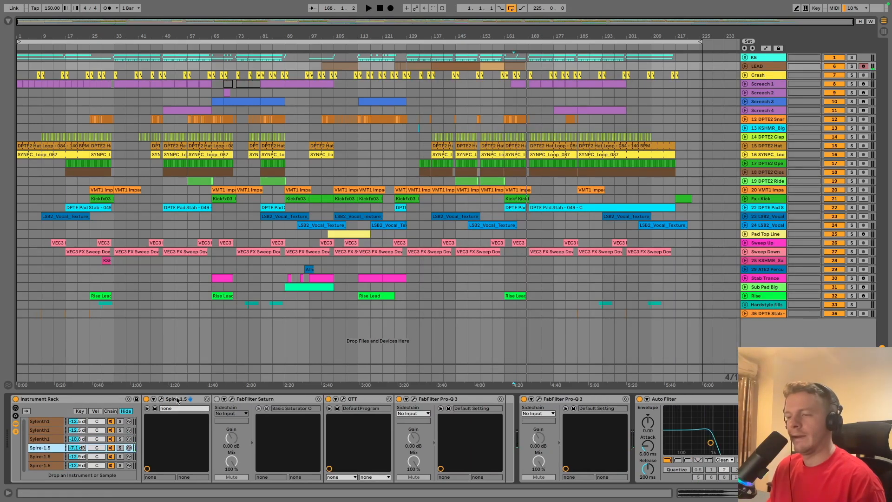
click(162, 399)
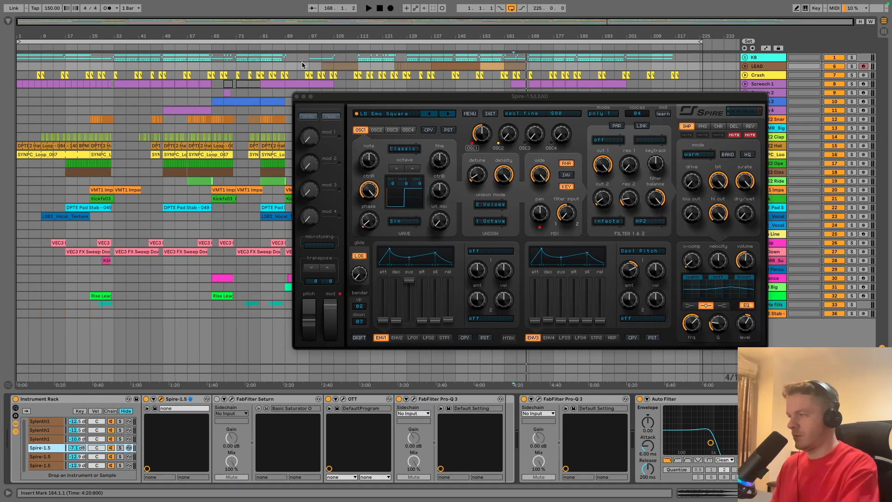
click(120, 449)
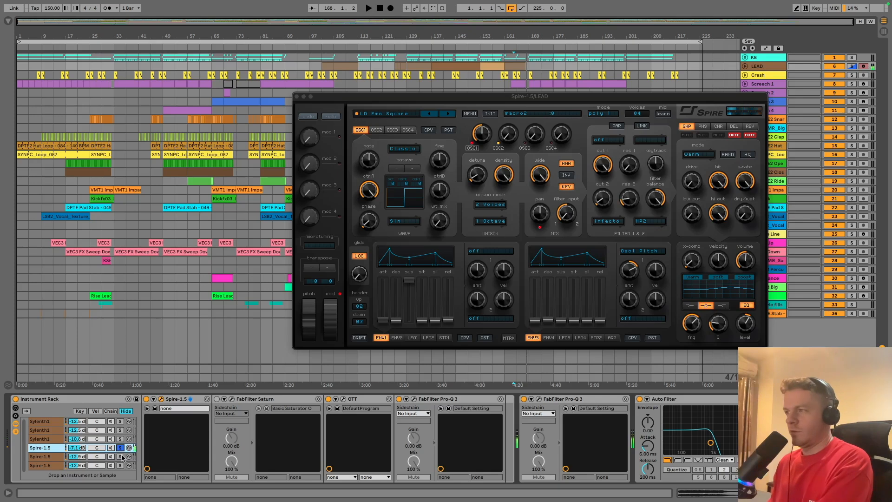
click(121, 456)
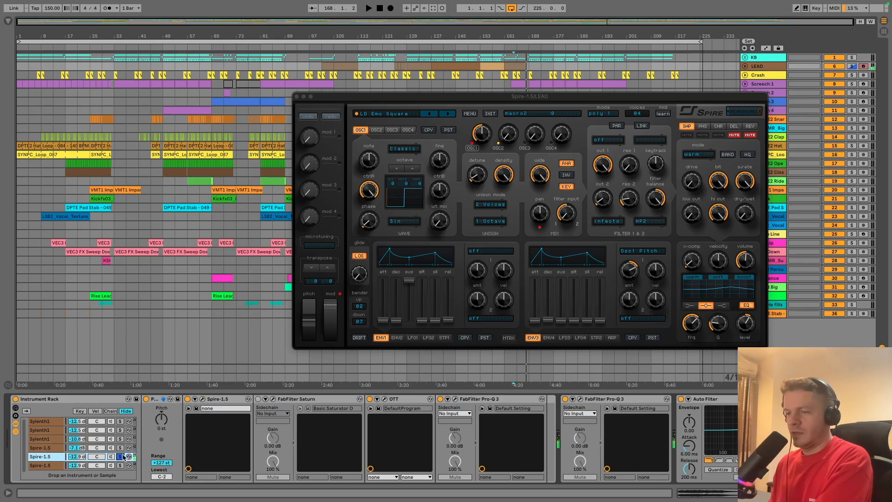
click(203, 400)
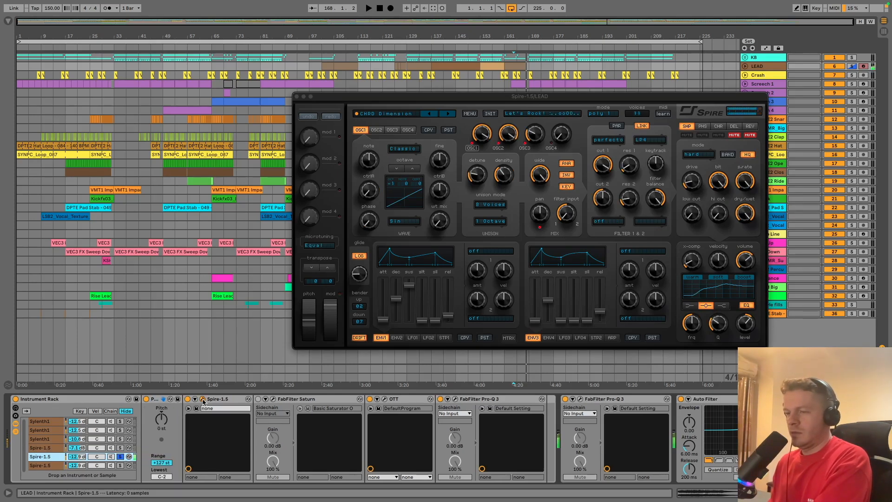
click(203, 400)
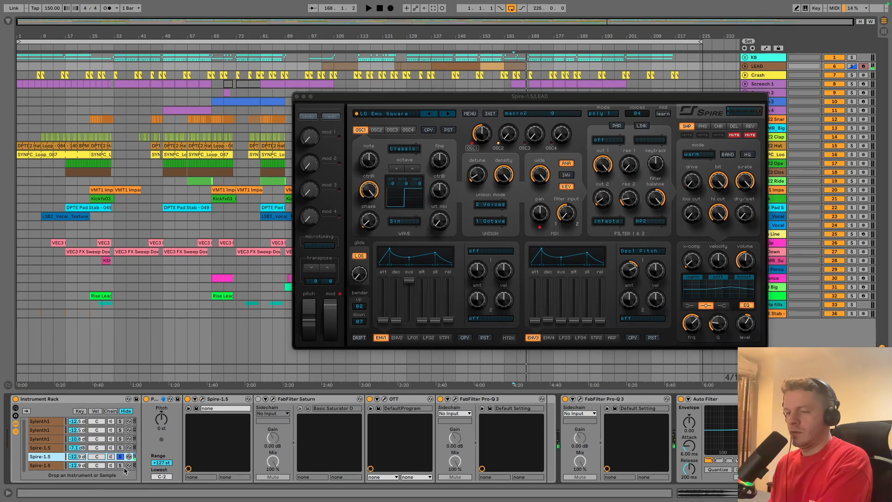
Step: Solo the last Spire-1.5 chain, inspect the preset in its Spire window and close that window
click(51, 465)
click(120, 465)
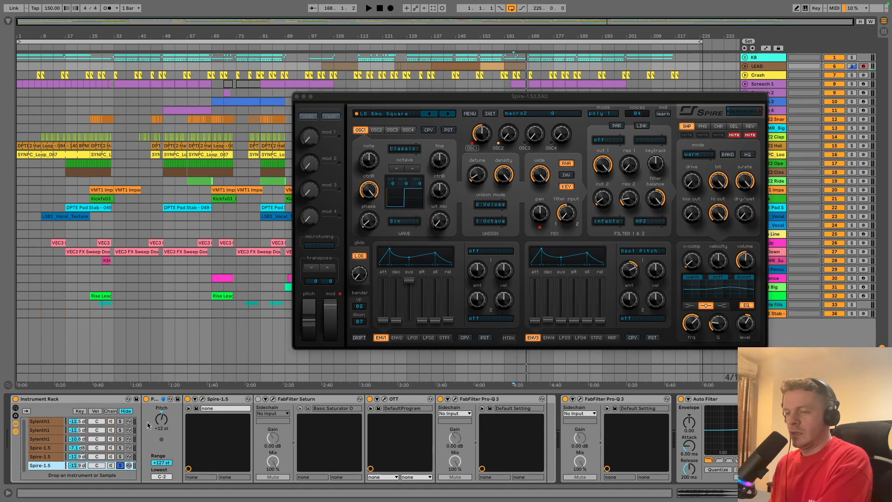
click(203, 400)
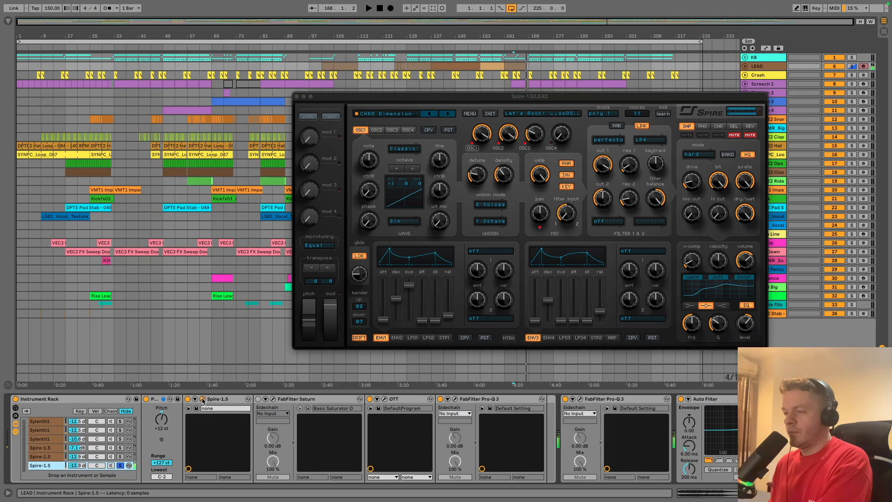
click(297, 97)
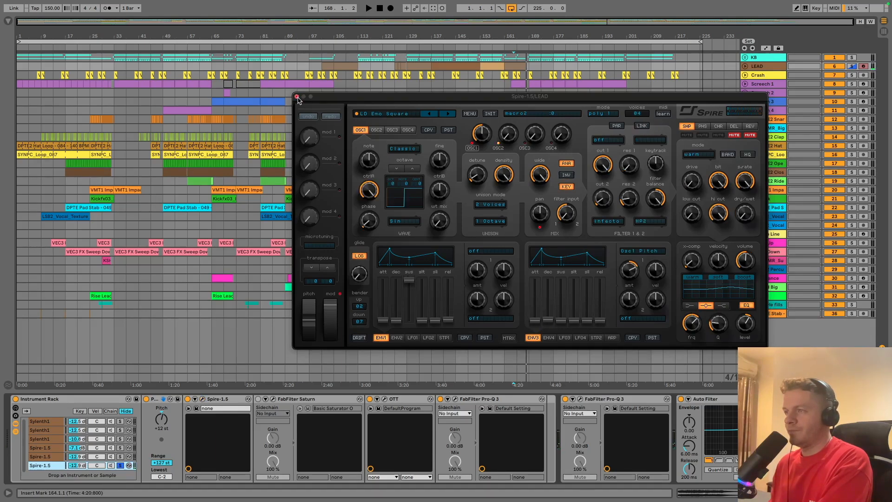
Step: Close the remaining Spire window, clear the last Spire-1.5 chain's solo and hide the device view
click(297, 97)
click(120, 465)
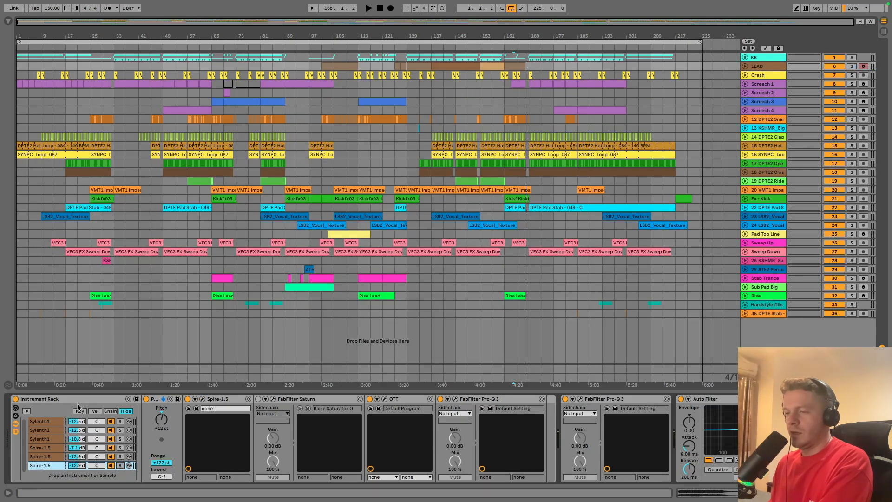
click(85, 404)
click(884, 493)
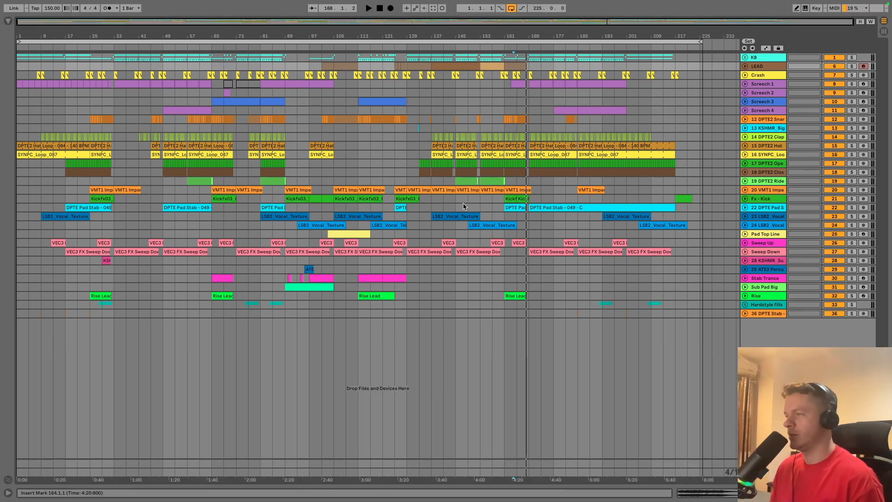
Step: Unfold the two LSB2_Vocal texture tracks around bar 137
click(450, 216)
drag(472, 36, 474, 53)
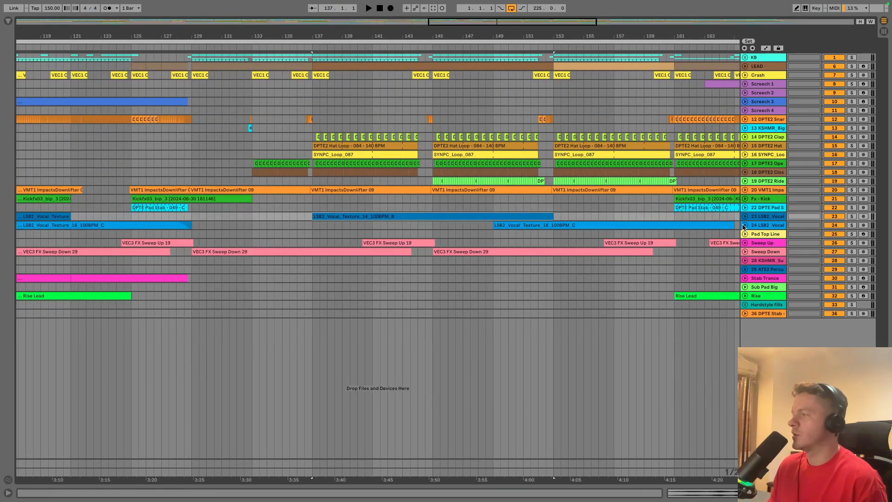
click(744, 226)
click(745, 216)
Step: Solo the two LSB2_Vocal texture tracks and play them briefly from bar 144.3
click(456, 261)
click(425, 243)
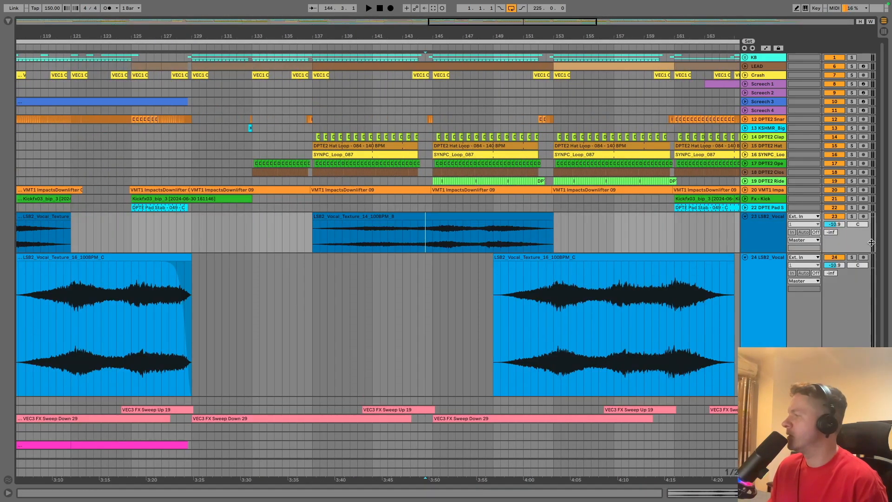
click(852, 216)
key(space)
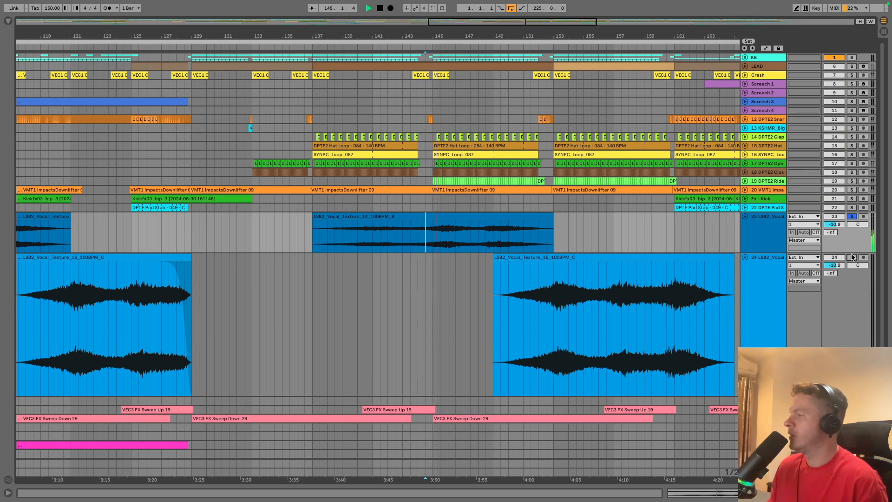
key(space)
Step: Unfold the LEAD track, solo it alongside the vocal textures and play the melody from bar 137.3 to about bar 157
click(746, 67)
click(316, 126)
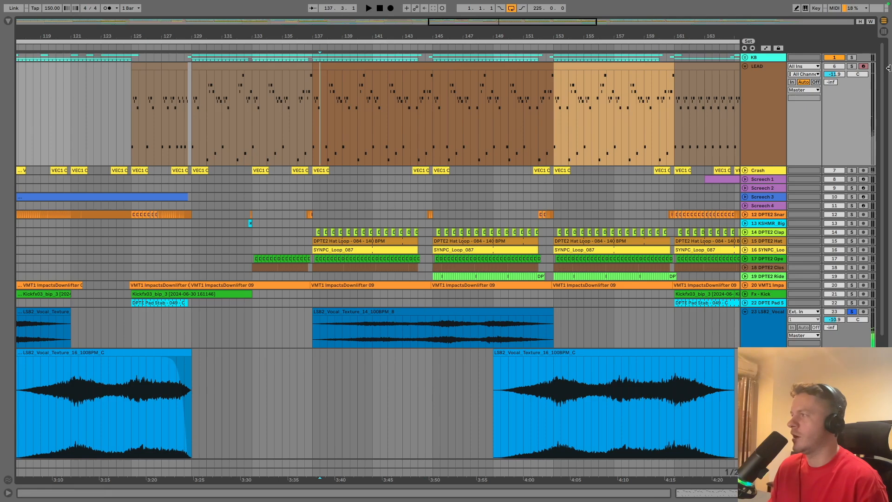
click(853, 67)
key(space)
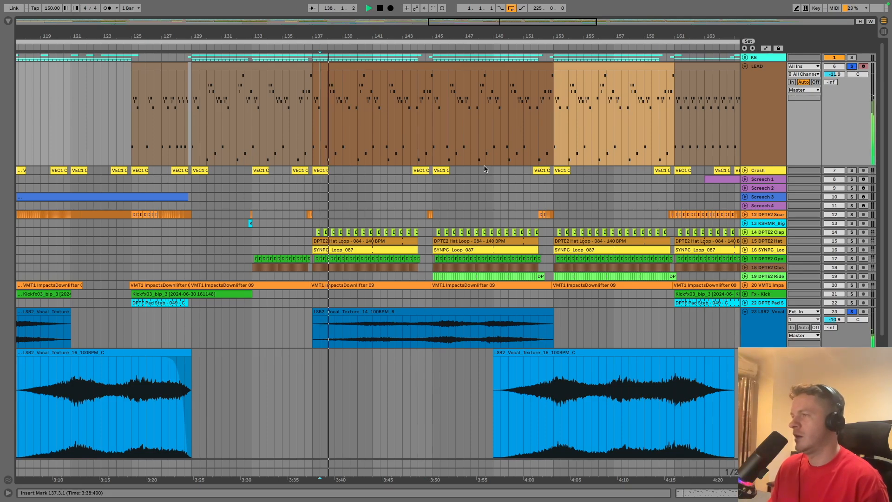
scroll(485, 169, down, 5)
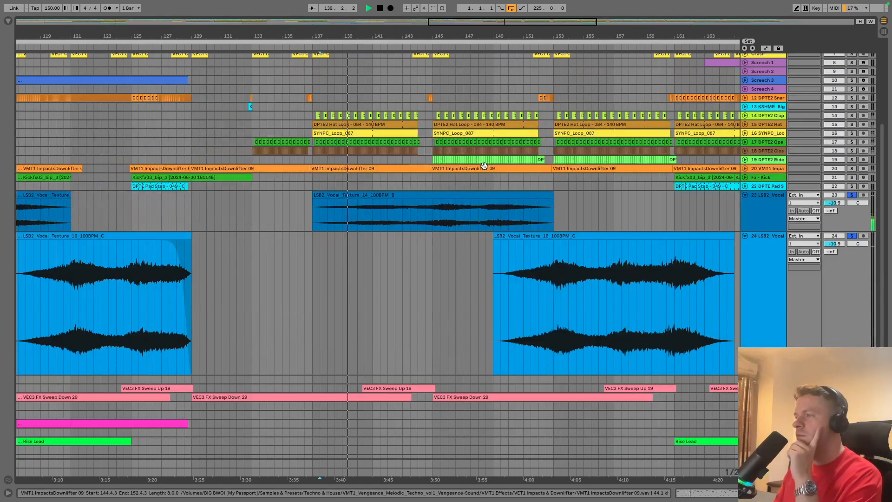
scroll(485, 169, up, 3)
drag(491, 38, 323, 35)
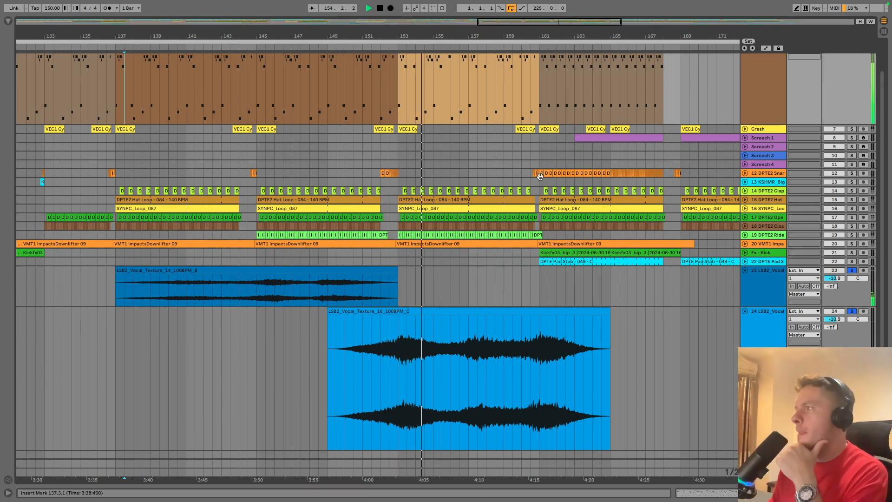
scroll(491, 173, up, 2)
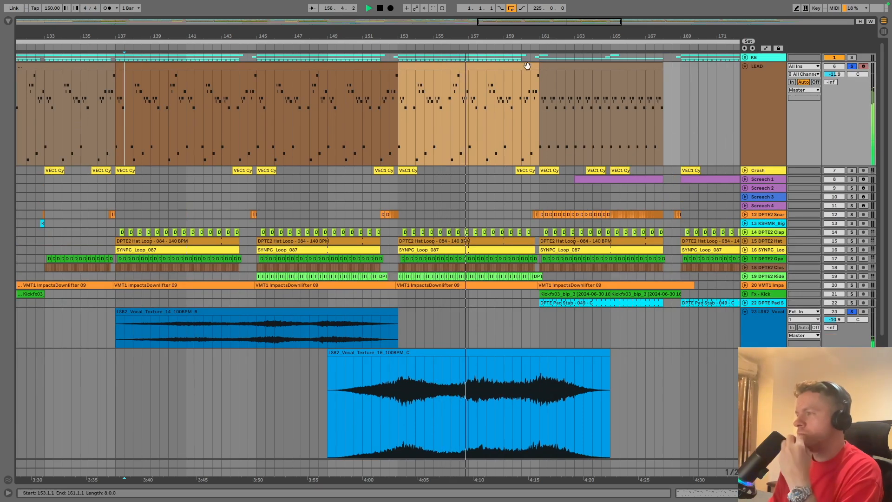
key(space)
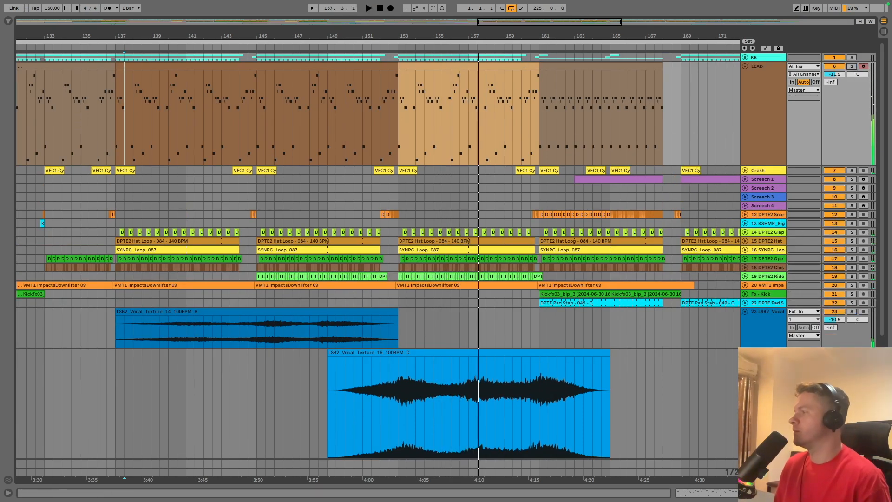
Step: Clear the solos and fold both LSB2_Vocal texture tracks
click(745, 352)
click(745, 312)
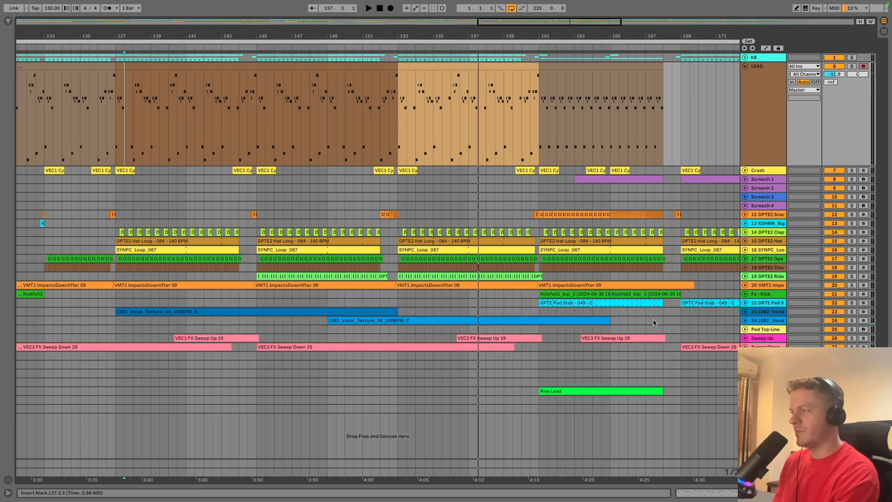
click(744, 320)
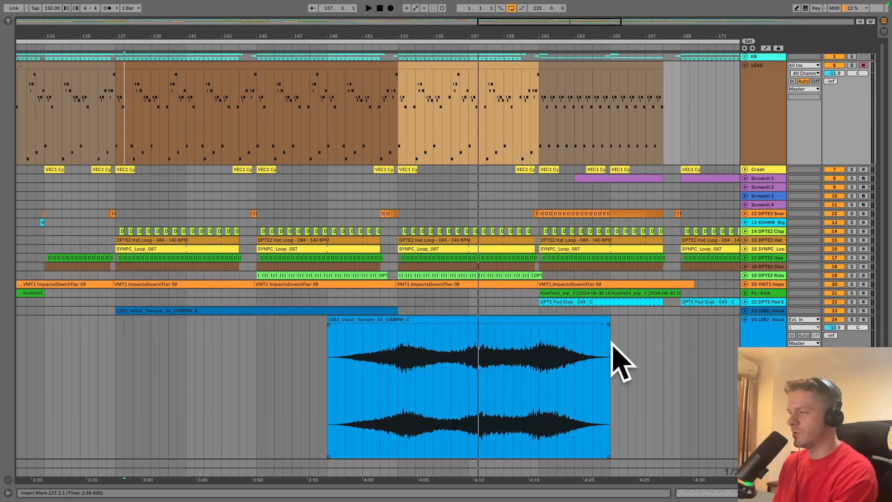
click(745, 320)
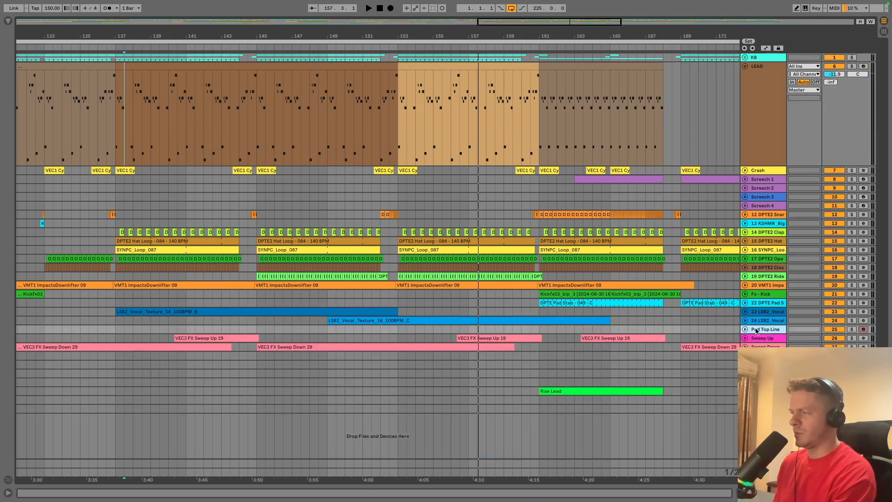
Step: Unfold the Pad Top Line track and zoom in on its MIDI clip from bar 103 to bar 117
click(745, 329)
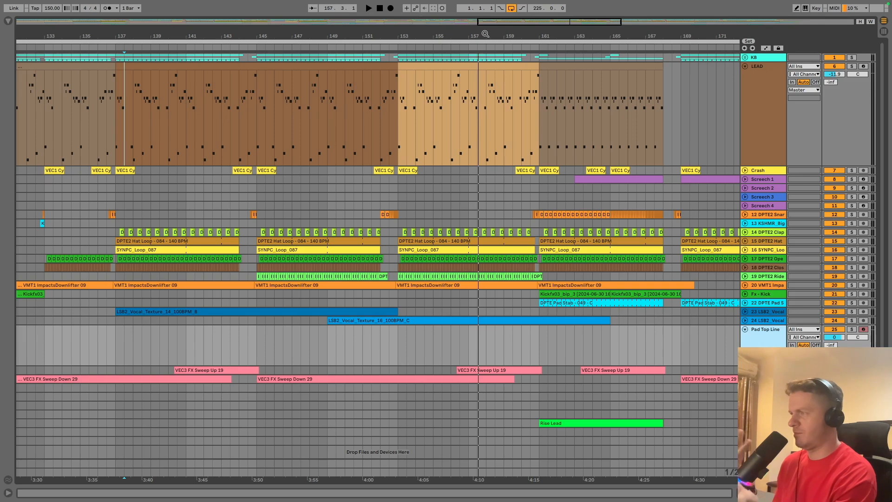
drag(485, 34, 494, 35)
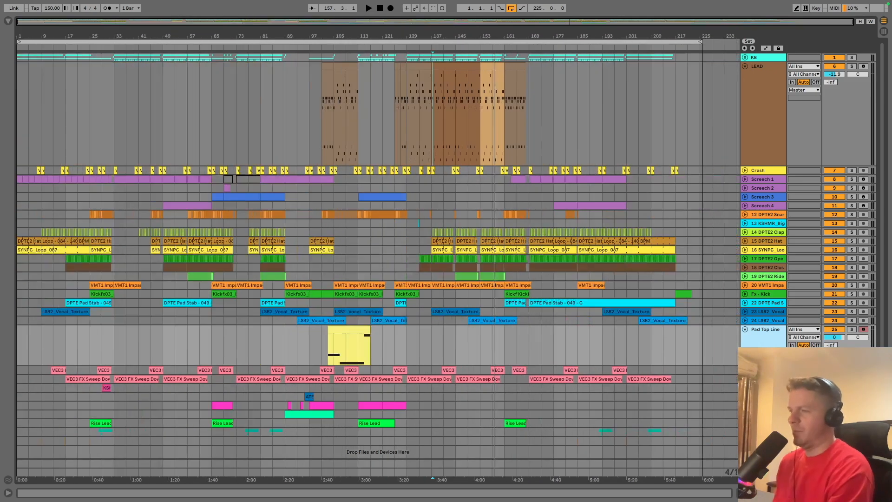
click(351, 335)
key(z)
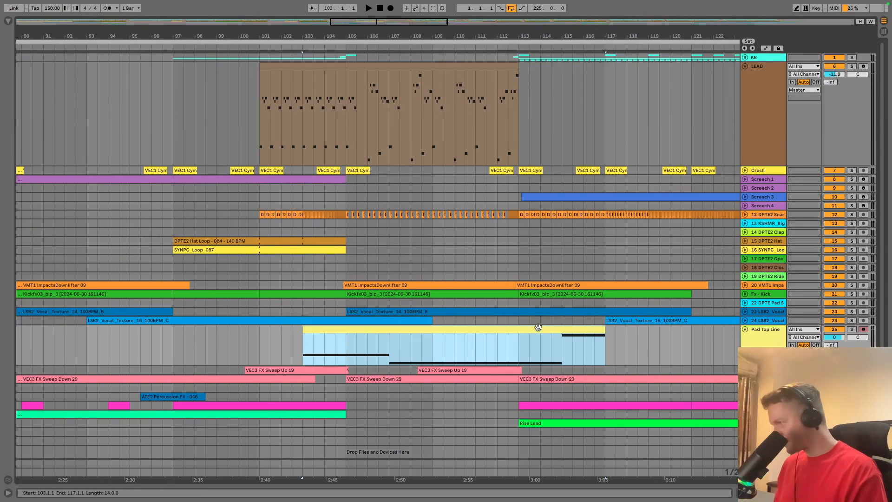
Step: Solo the Pad Top Line track together with LEAD and frame both tracks' clips around bars 89 to 131
click(775, 346)
click(852, 329)
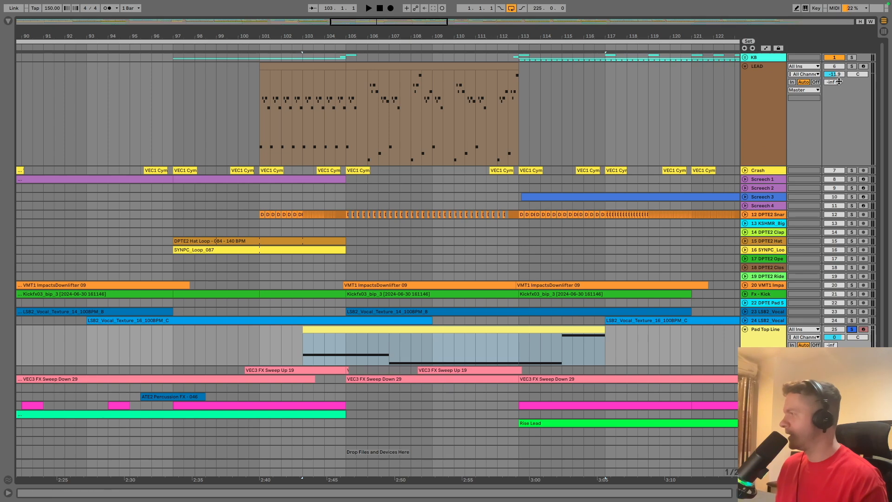
super+click(852, 67)
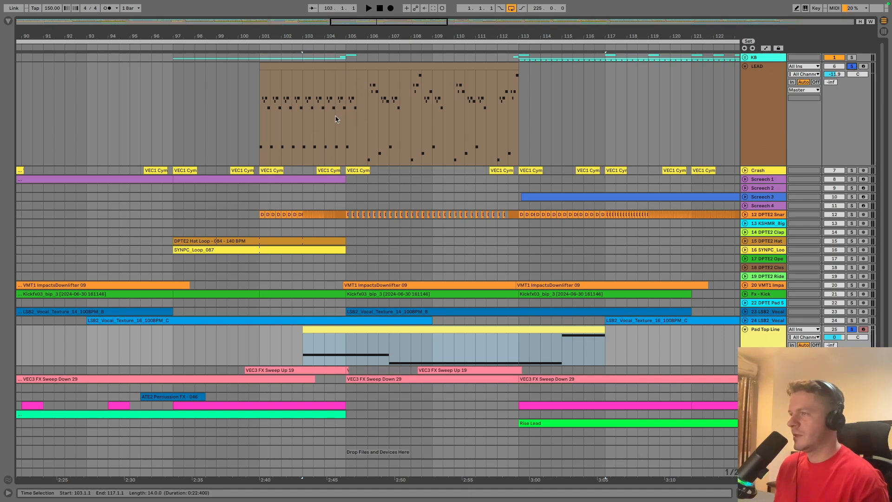
drag(510, 34, 371, 14)
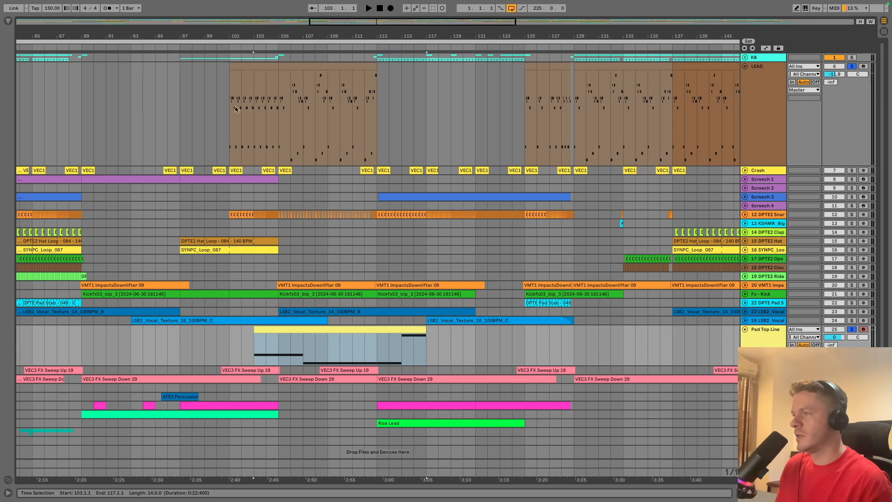
drag(288, 36, 312, 45)
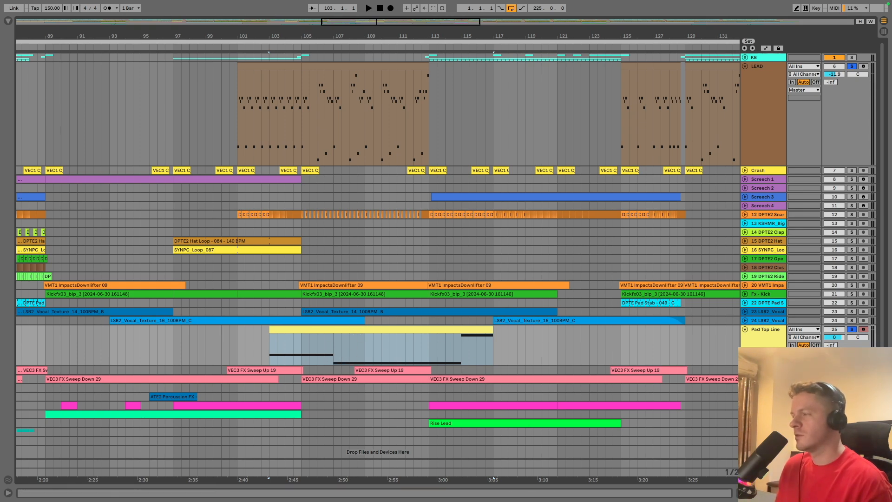
double_click(768, 345)
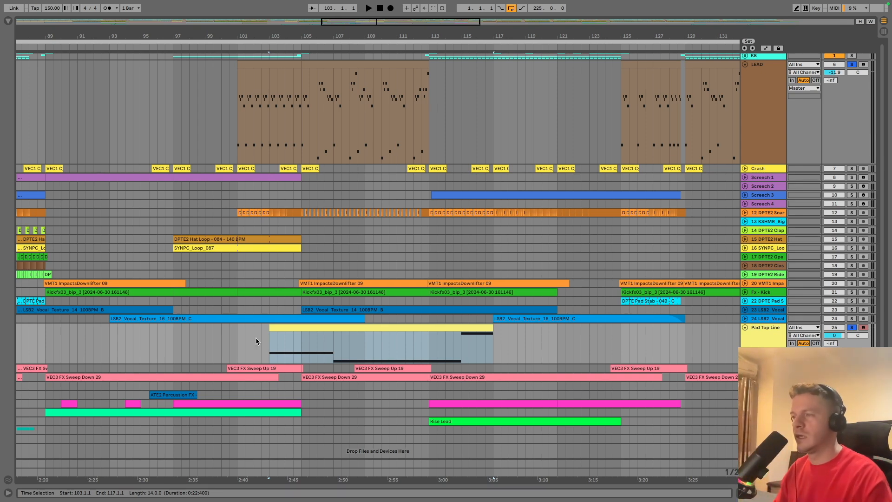
Step: Play the soloed LEAD and Pad Top Line from about bar 105, adding the DPTE2 Snare and both LSB2_Vocal texture tracks to the solo
click(303, 230)
click(302, 126)
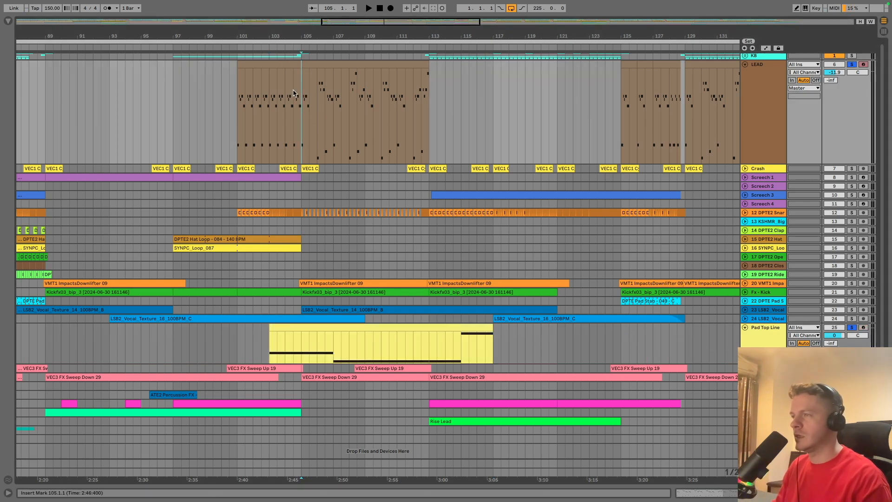
key(space)
click(852, 213)
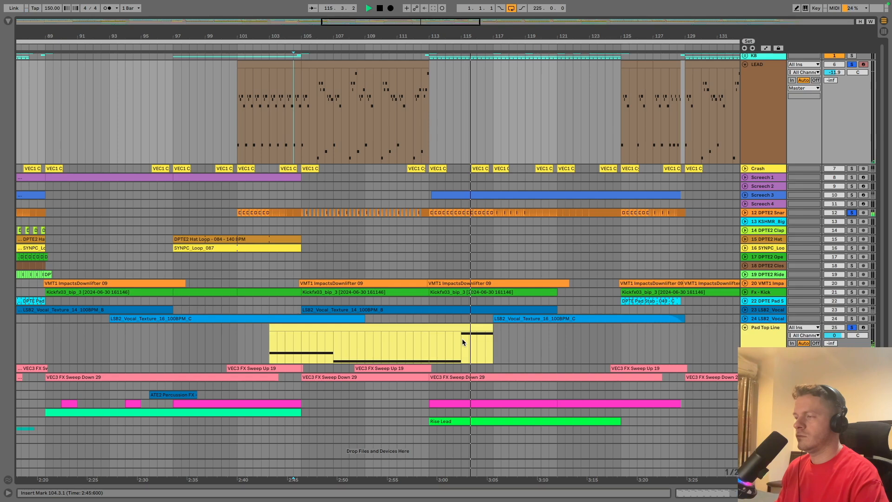
click(851, 319)
click(853, 310)
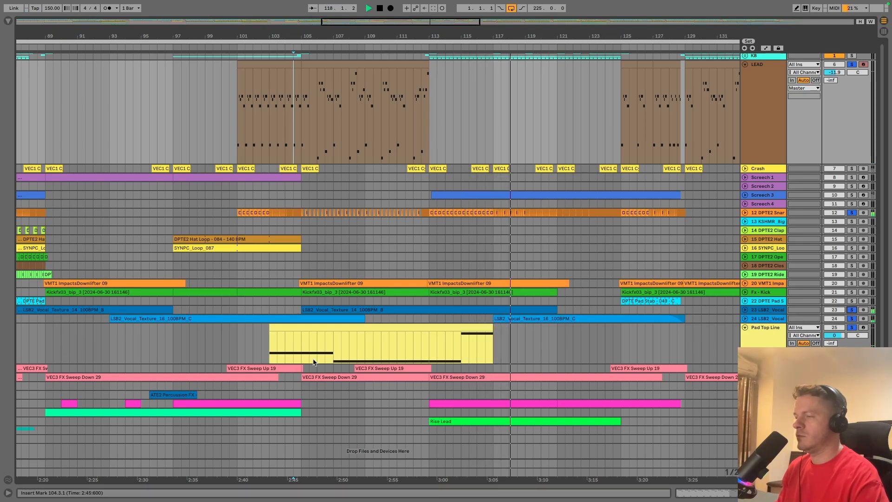
Step: Clear all the track solos, stop playback and place the insert marker at bar 104
click(301, 345)
scroll(389, 346, down, 1)
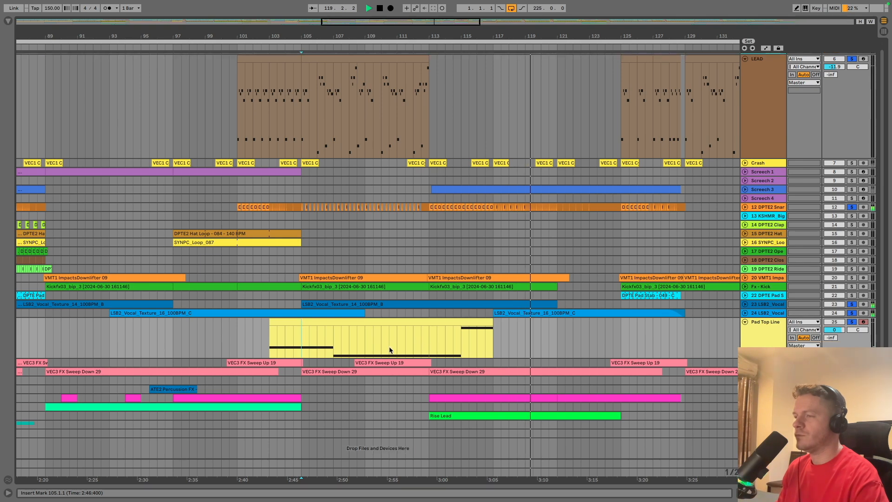
click(851, 323)
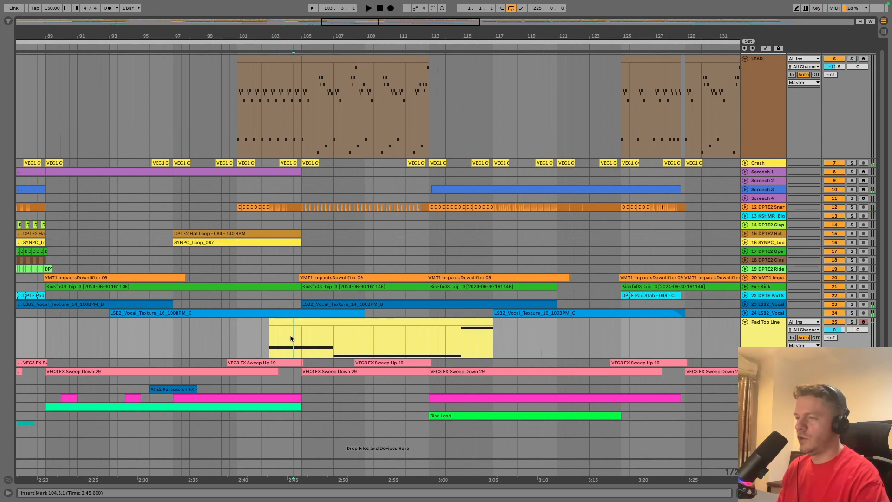
click(287, 120)
scroll(297, 226, up, 1)
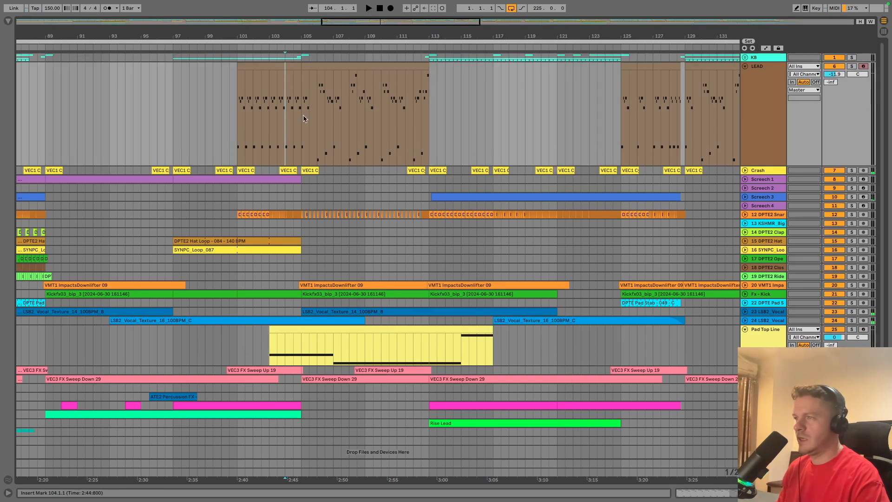
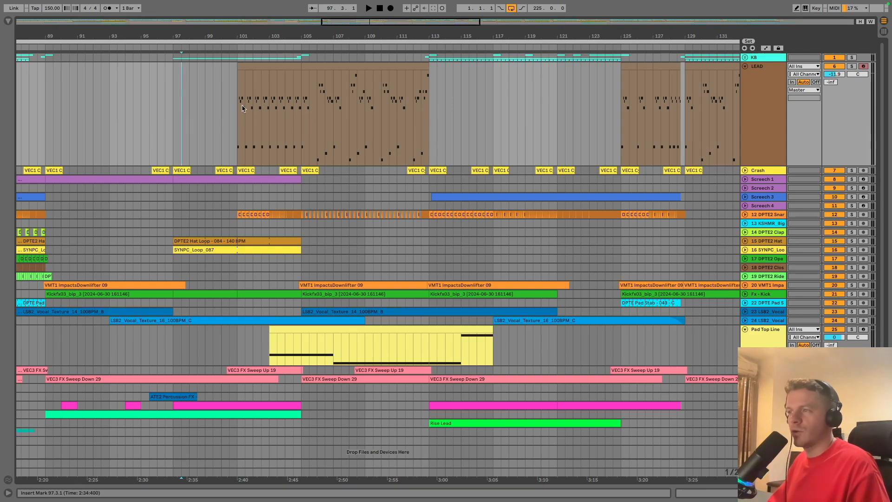
Step: Solo the LEAD track, play it from bar 101, and release the solo before stopping at about bar 107
click(853, 67)
key(space)
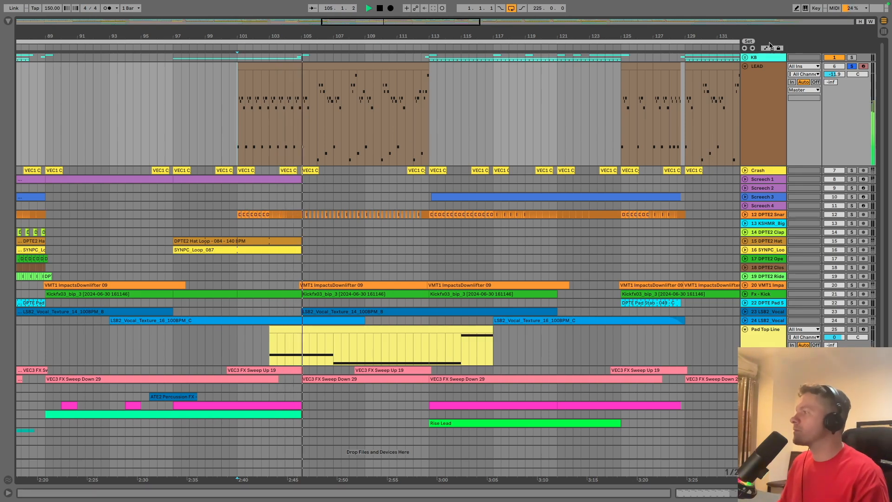
click(853, 69)
key(space)
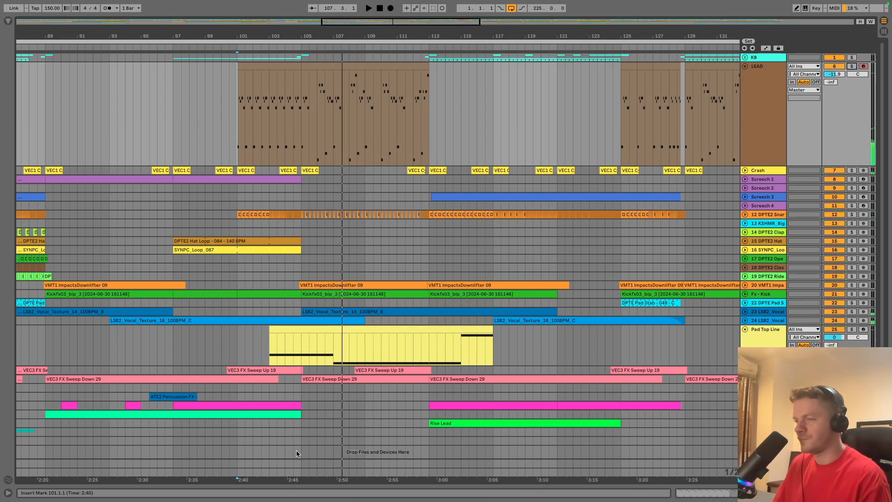
Step: Play the full mix from bar 89 and fold the LEAD and Pad Top Line tracks
click(175, 343)
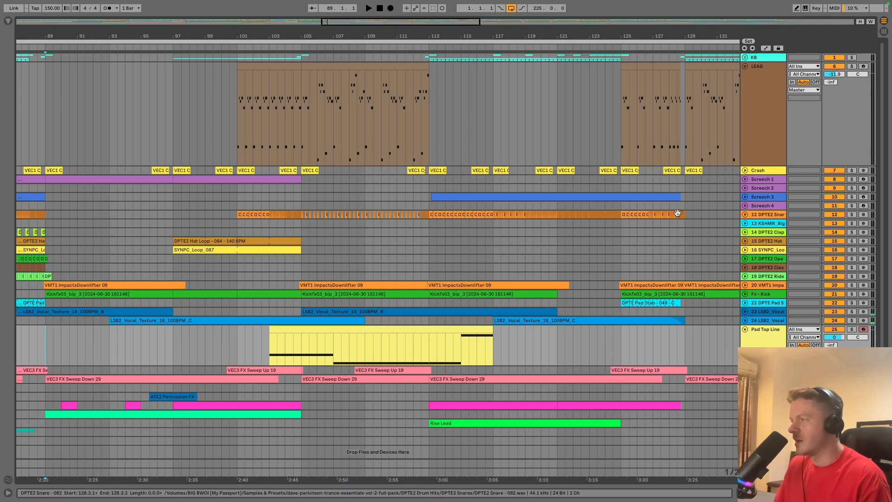
click(42, 137)
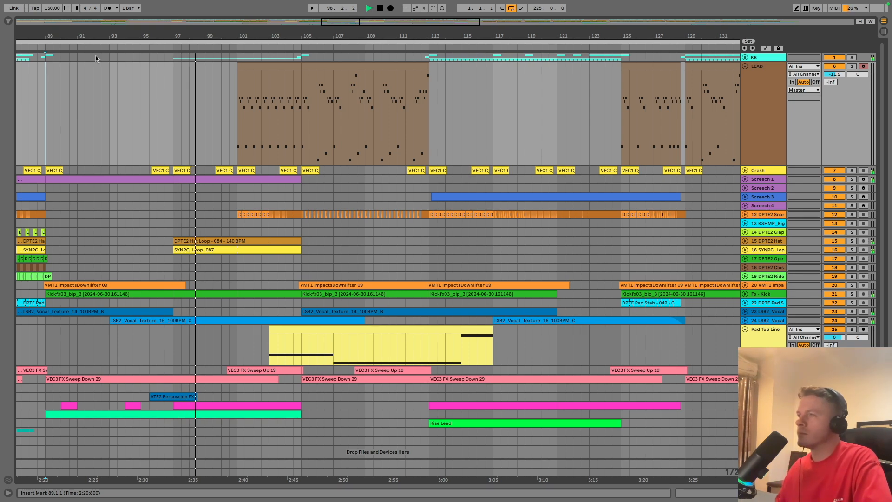
key(u)
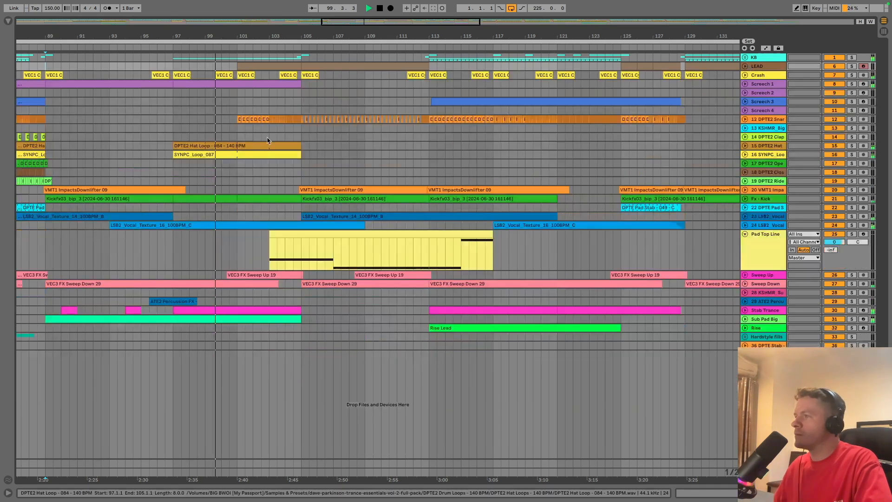
key(u)
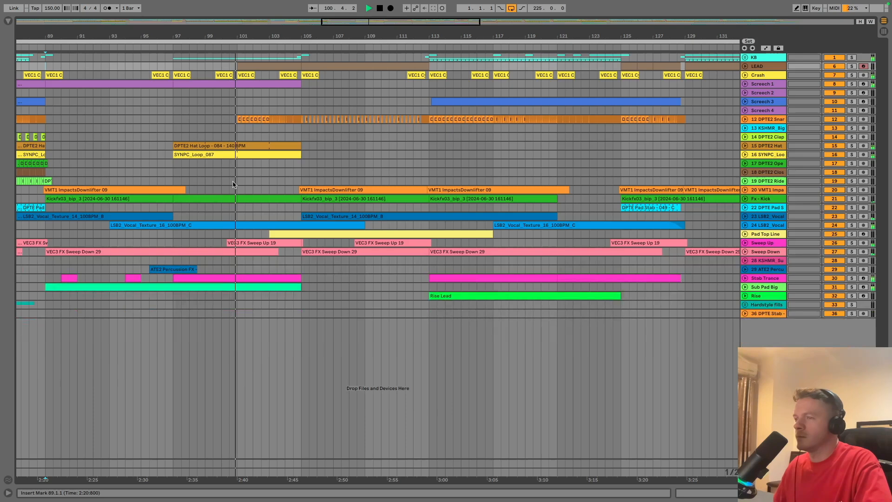
Step: Unfold the Stab Trance, Sub Pad Big and Pad Top Line tracks to show their MIDI notes while the mix plays
click(744, 277)
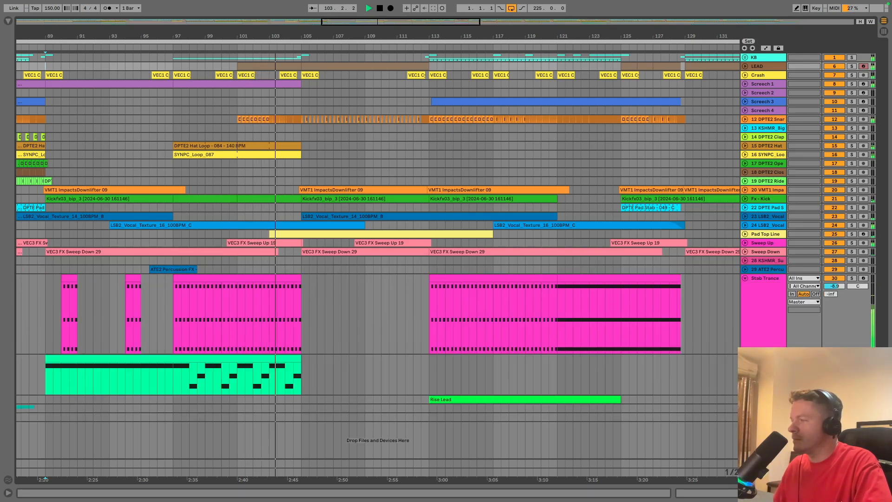
click(745, 399)
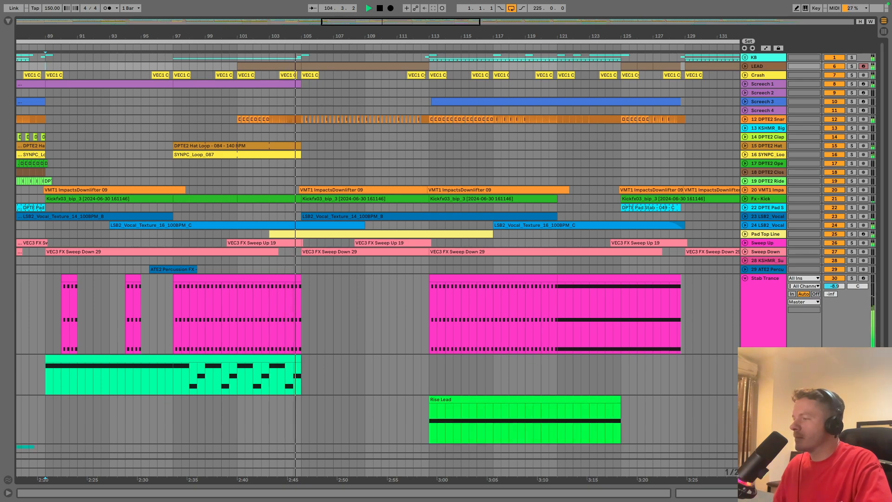
click(745, 400)
click(756, 308)
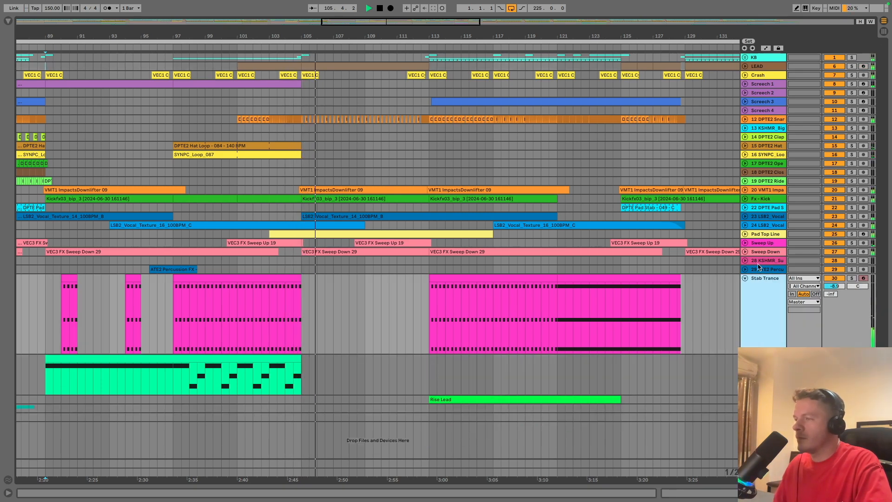
click(745, 234)
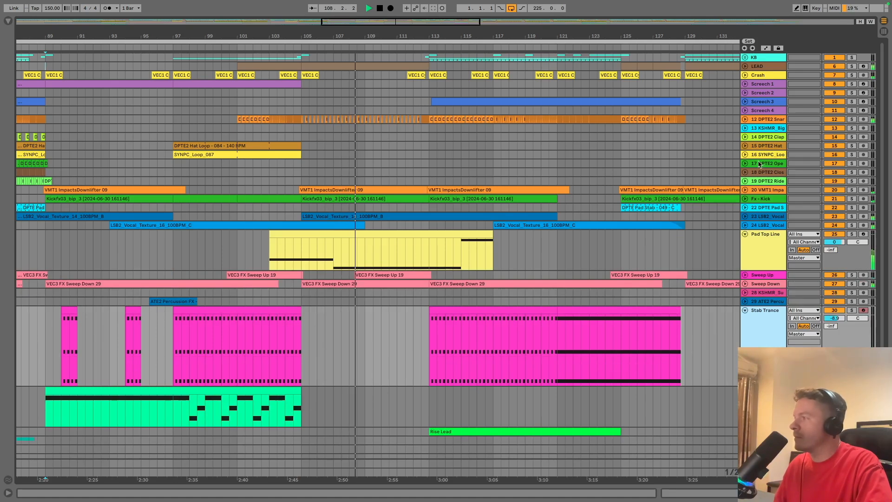
Step: Unfold the Screech 3 track and the KB group to show their clips during the section starting at bar 113
click(744, 101)
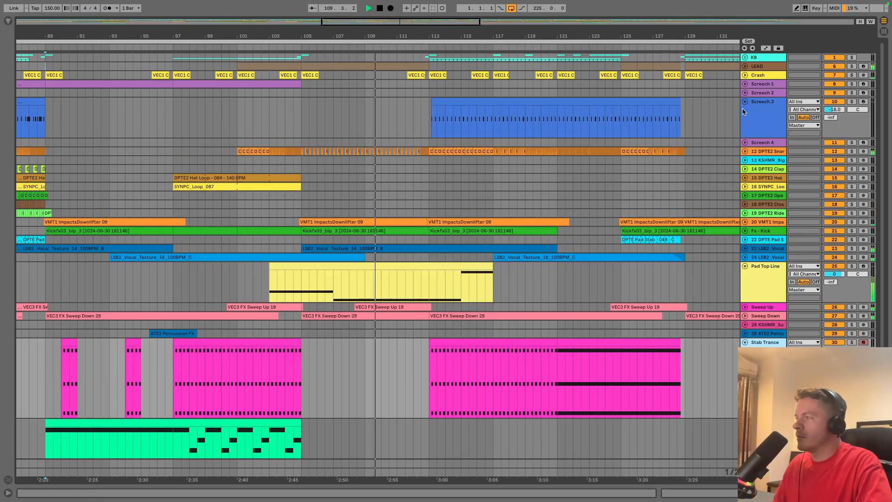
click(749, 111)
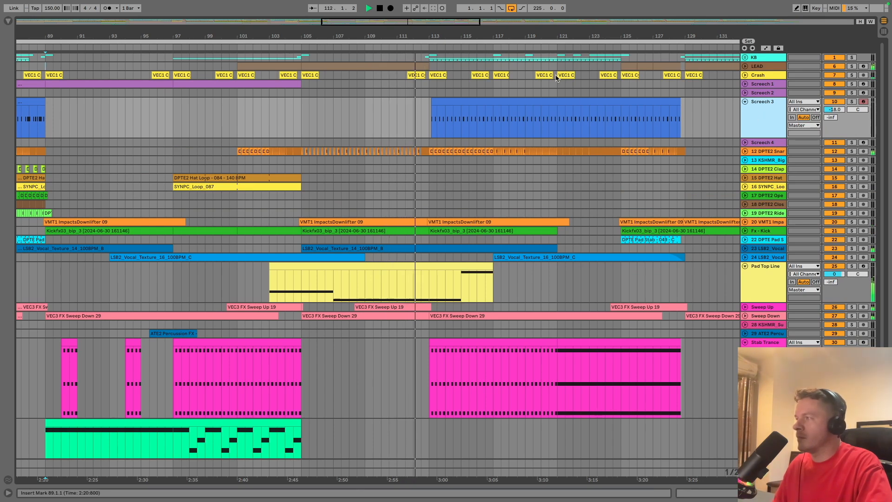
click(745, 57)
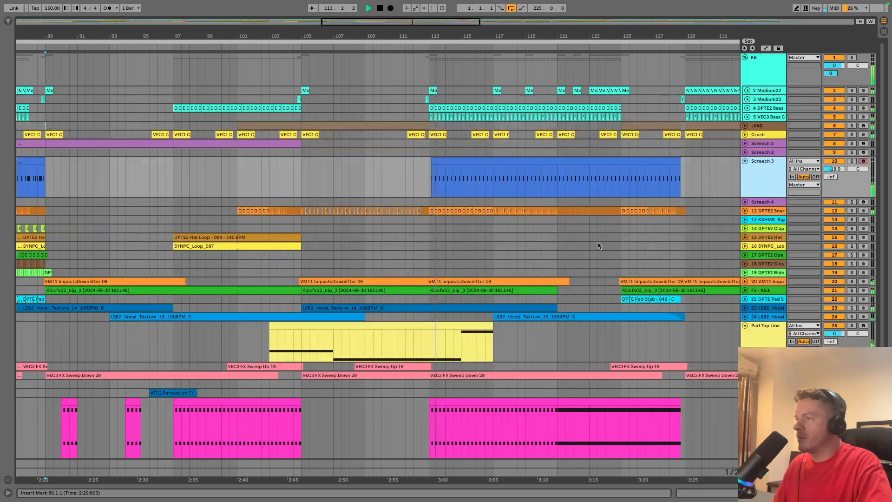
scroll(605, 241, down, 3)
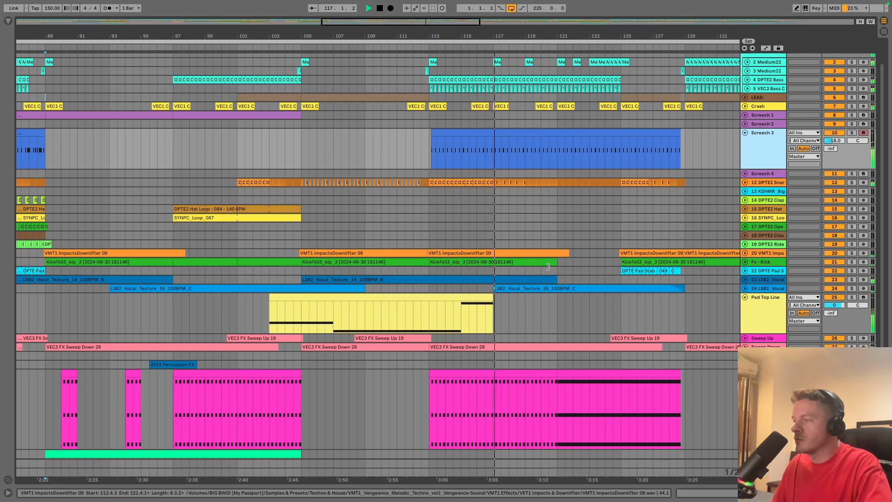
scroll(556, 297, down, 1)
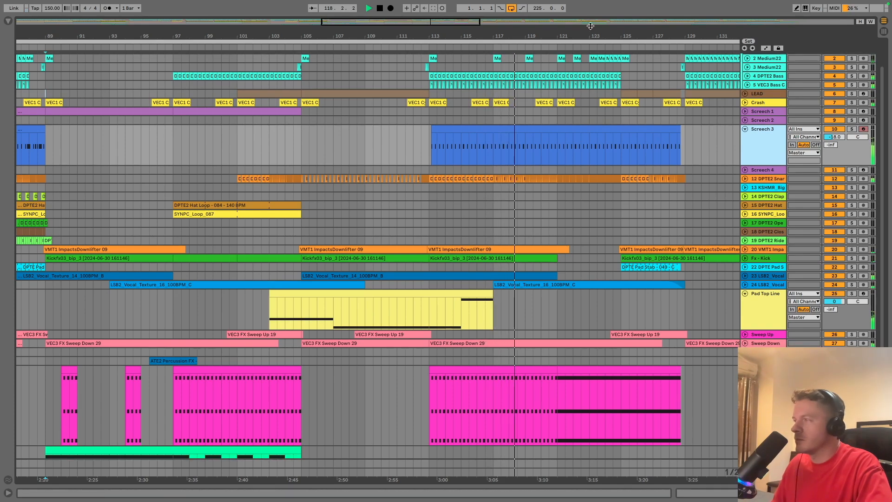
Step: Widen the timeline to about bars 77 to 155, listen on to about bar 141, and stop with the marker at bar 105
drag(590, 36, 481, 30)
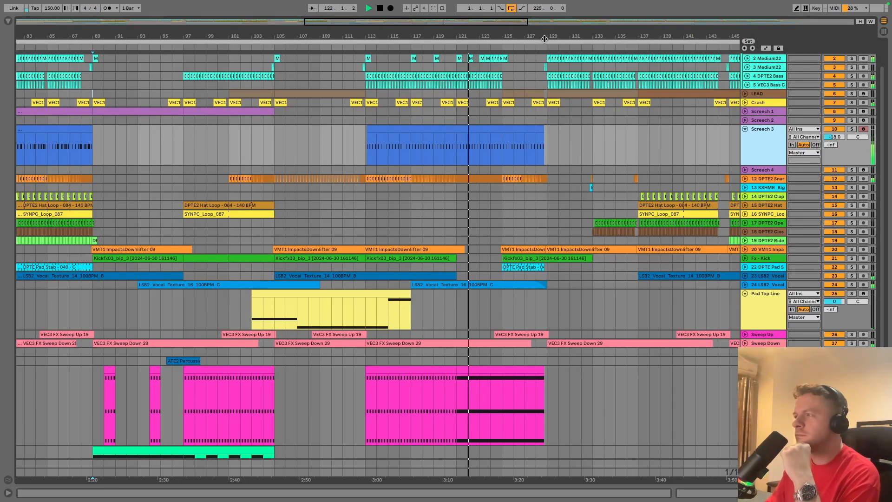
drag(547, 35, 489, 22)
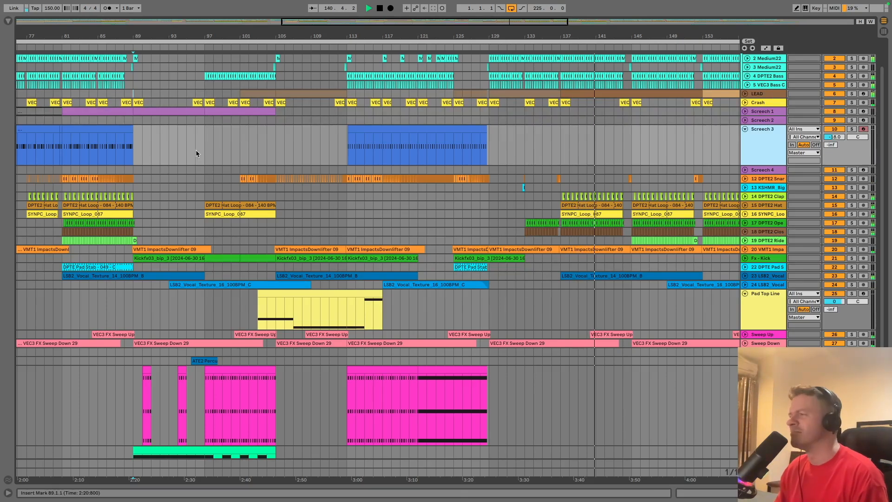
key(space)
click(276, 159)
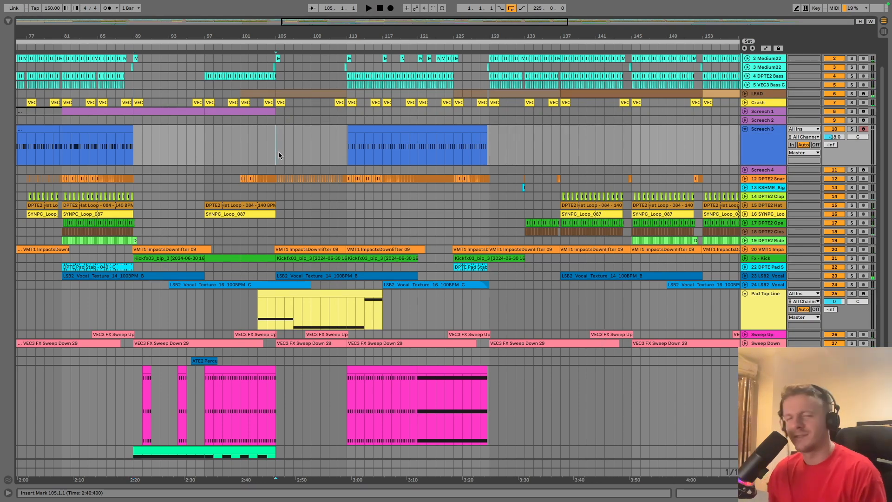
Step: Fold Screech 3, place the insert marker at bar 89 and select the Stab Trance track
click(744, 130)
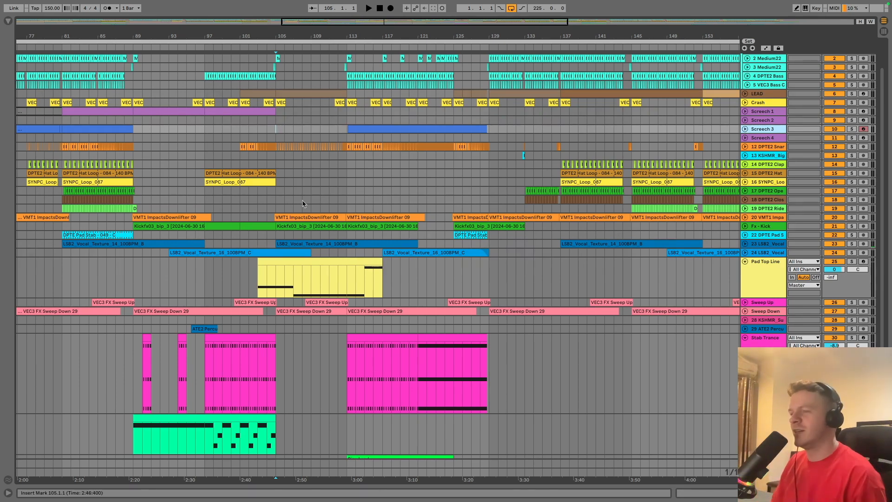
click(144, 291)
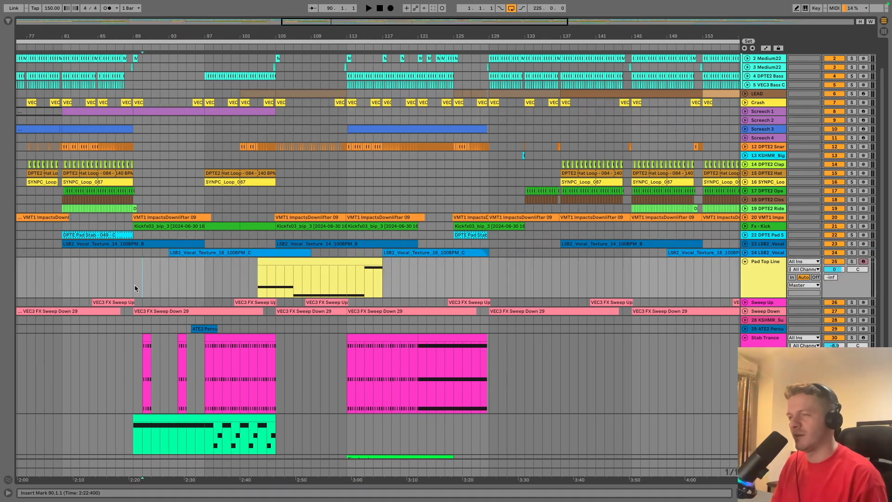
click(133, 278)
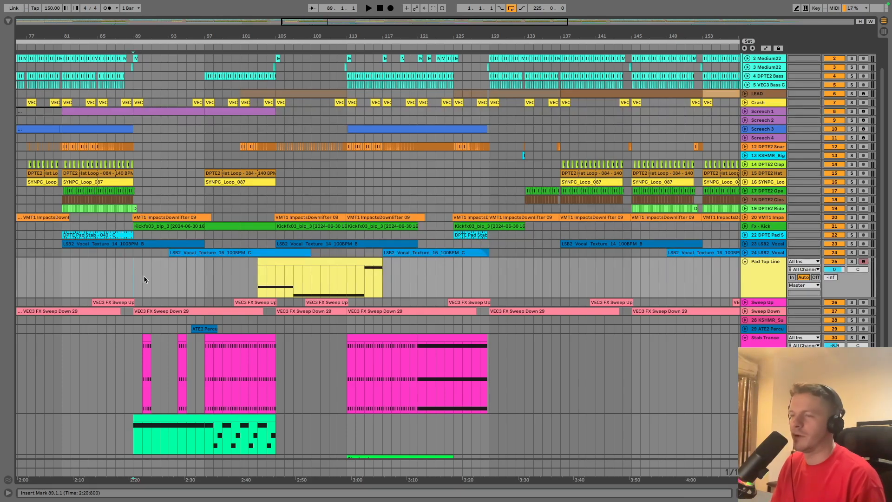
click(643, 341)
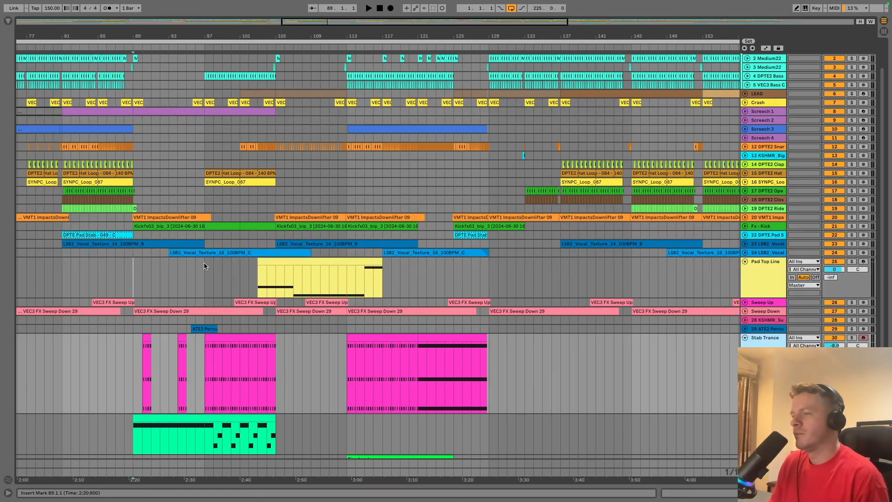
Step: Unfold the Sweep Down and Sweep Up tracks and place the insert marker at bar 89
scroll(296, 239, down, 3)
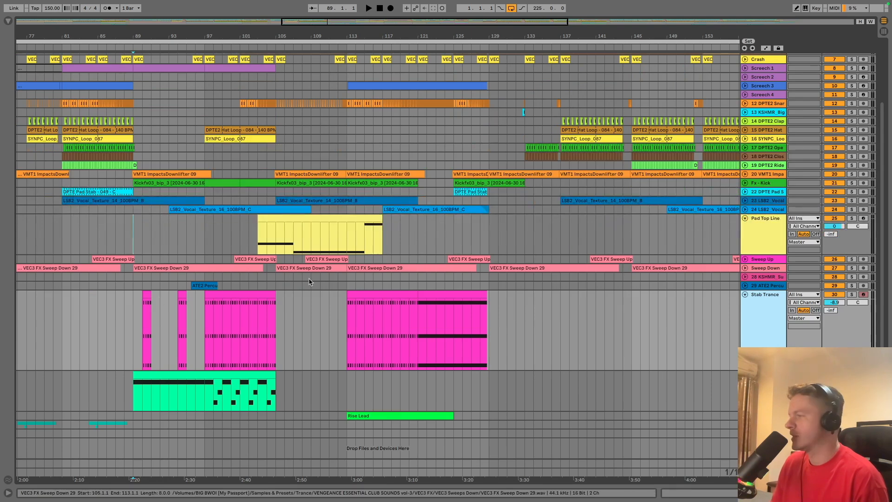
click(759, 259)
click(761, 271)
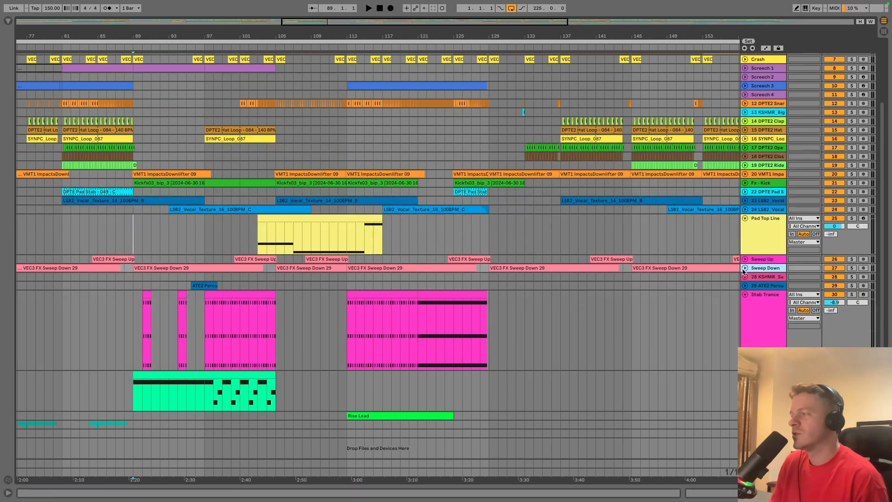
click(745, 268)
click(745, 260)
click(137, 273)
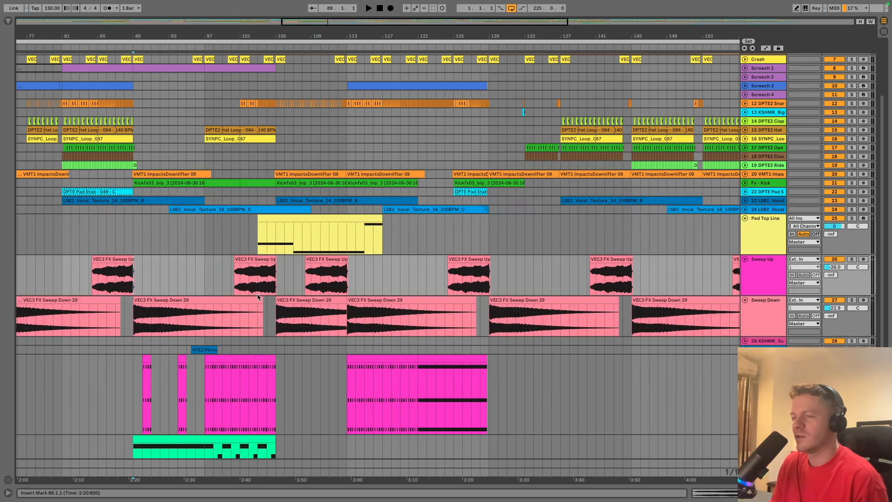
Step: Solo Sweep Down and play it from bar 89, switching the solo to Sweep Up during playback
scroll(525, 246, down, 3)
click(854, 235)
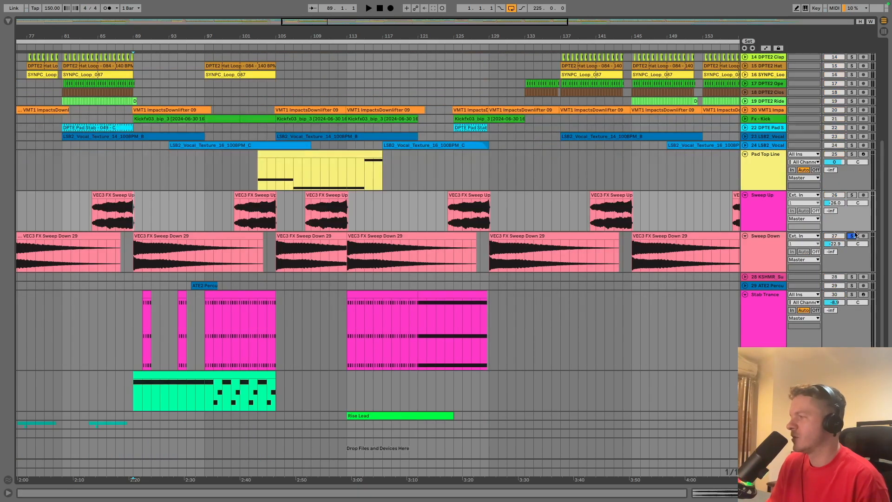
key(space)
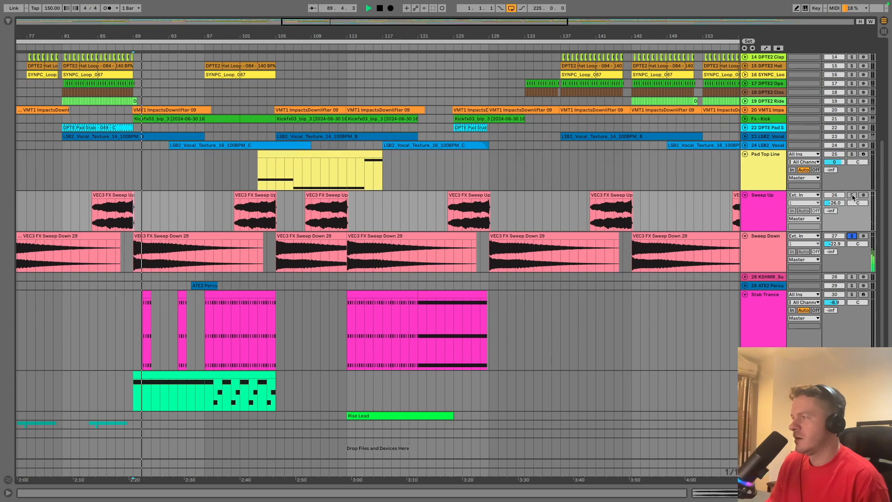
click(852, 195)
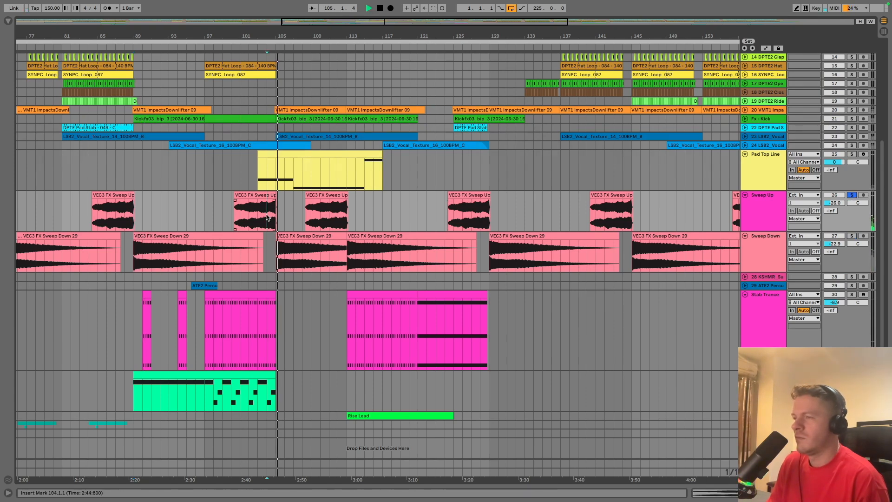
Step: Stop playback, unsolo the Sweep Up track and look over its device chain before hiding it
key(space)
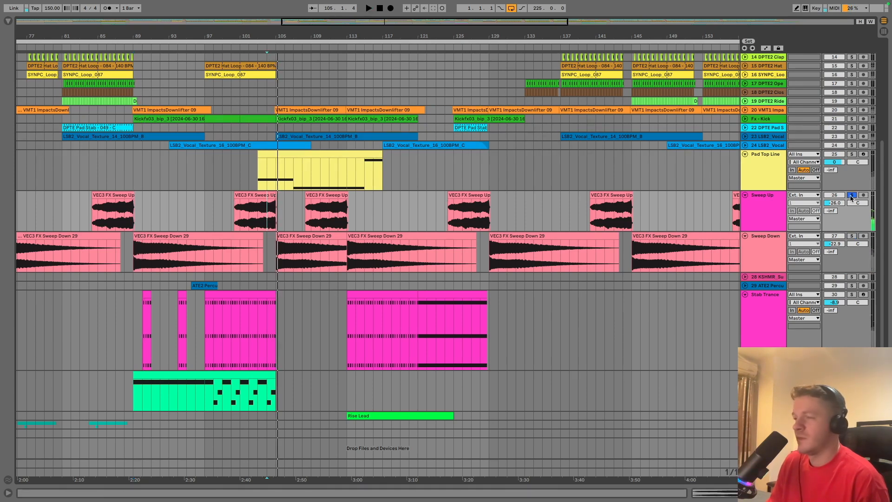
click(852, 195)
double_click(769, 213)
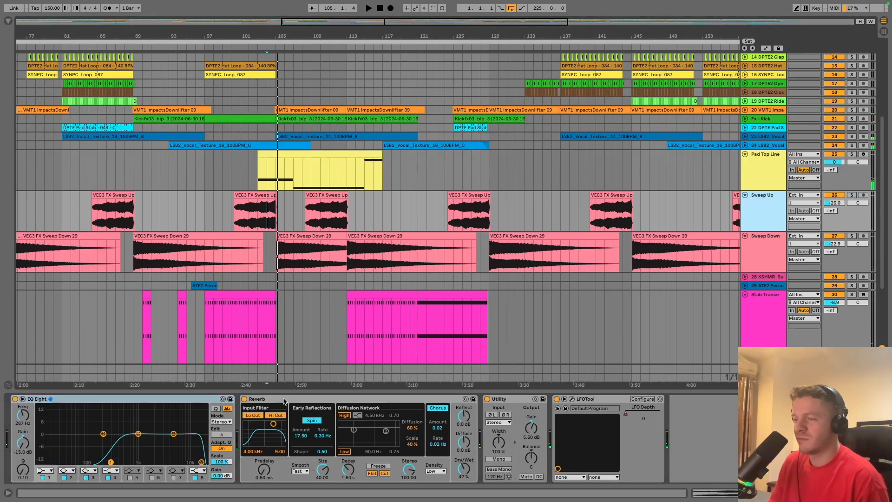
click(884, 492)
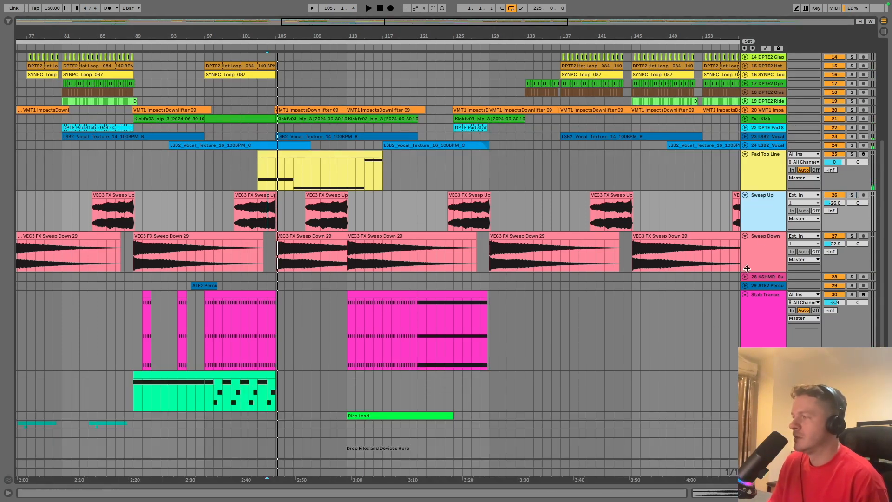
Step: Unfold the 28 KSHMR_Su track, show the whole arrangement and play its clip from bar 29
click(765, 277)
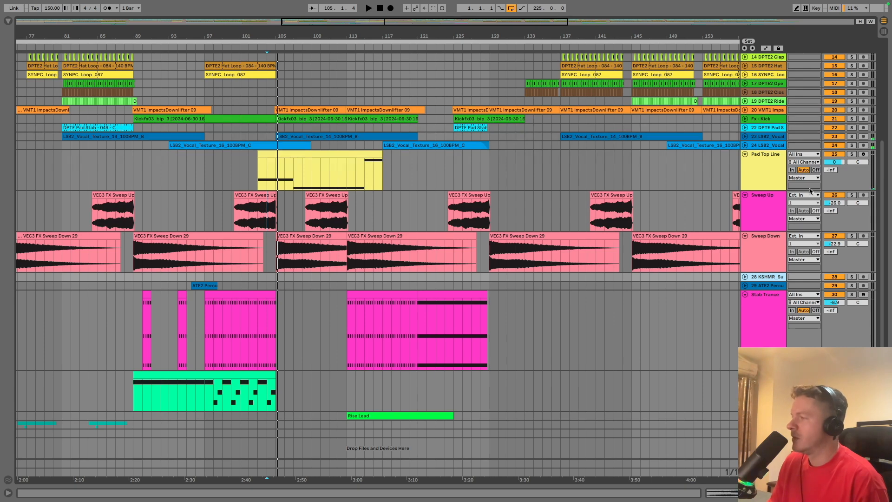
click(745, 277)
key(w)
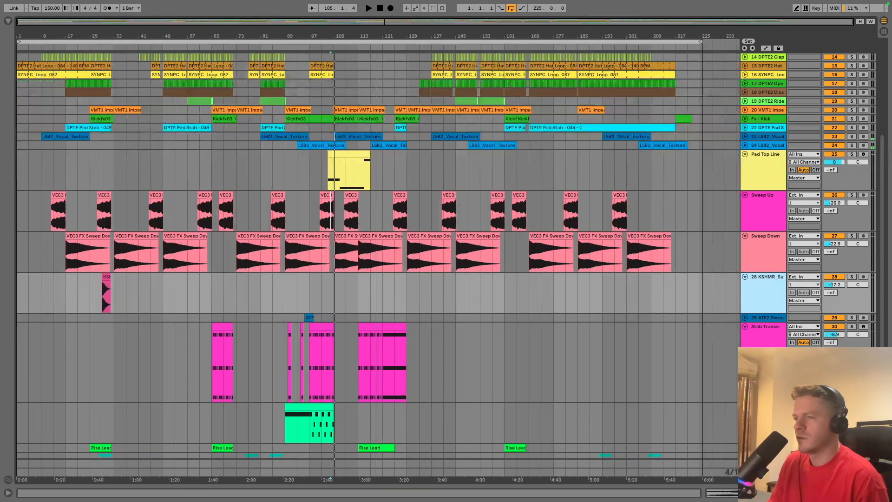
click(101, 303)
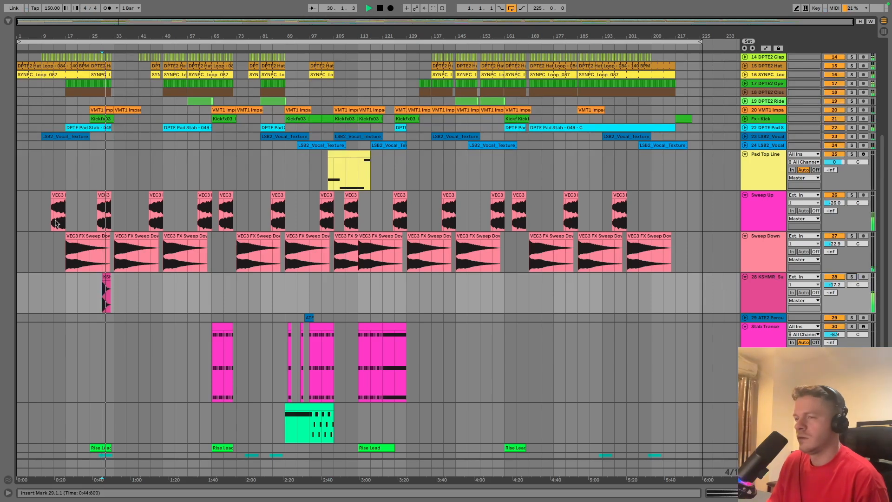
Step: Solo the Stab Trance track and play its clips from bar 99 and from bar 113
click(211, 302)
drag(225, 28, 136, 74)
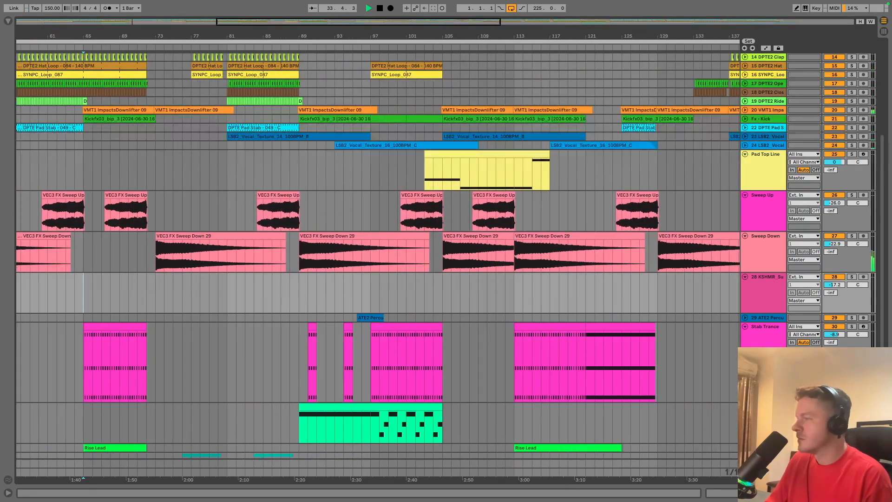
click(762, 328)
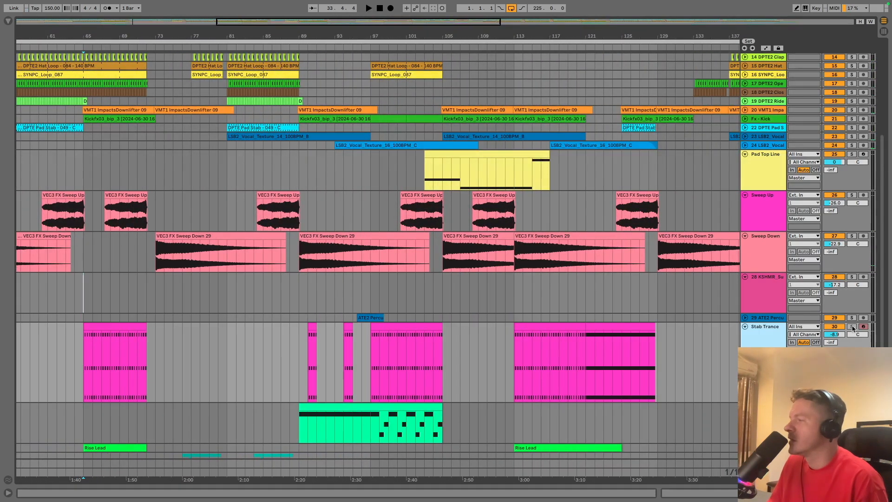
click(852, 327)
click(487, 360)
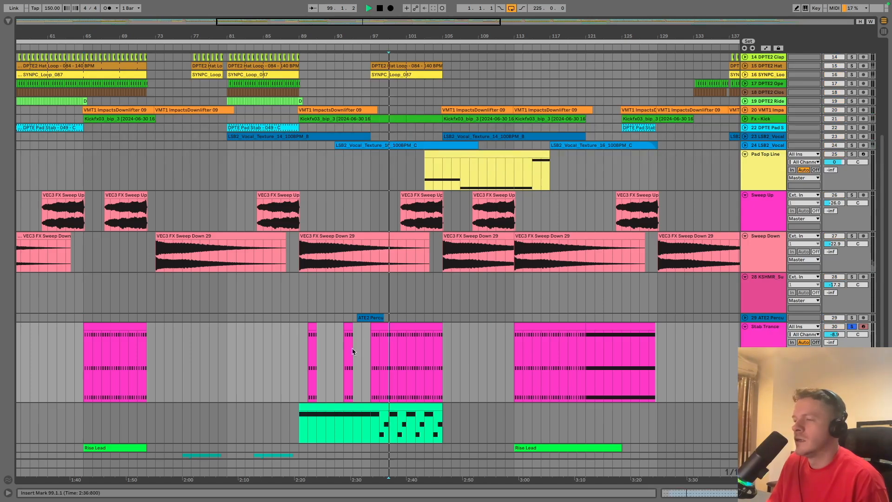
click(308, 348)
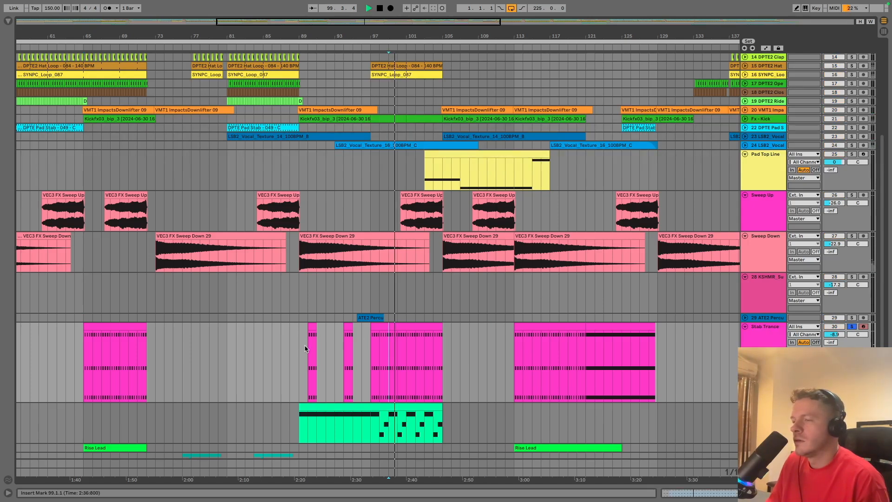
click(515, 359)
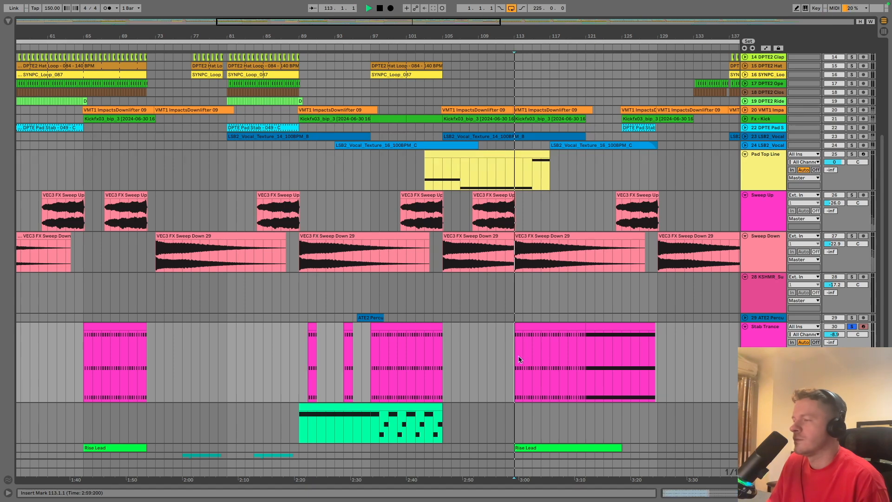
Step: Review the Stab Trance device chain, including VPS Avenger, Enigma Stereo and both Auto Filters, during playback, and stop
click(779, 339)
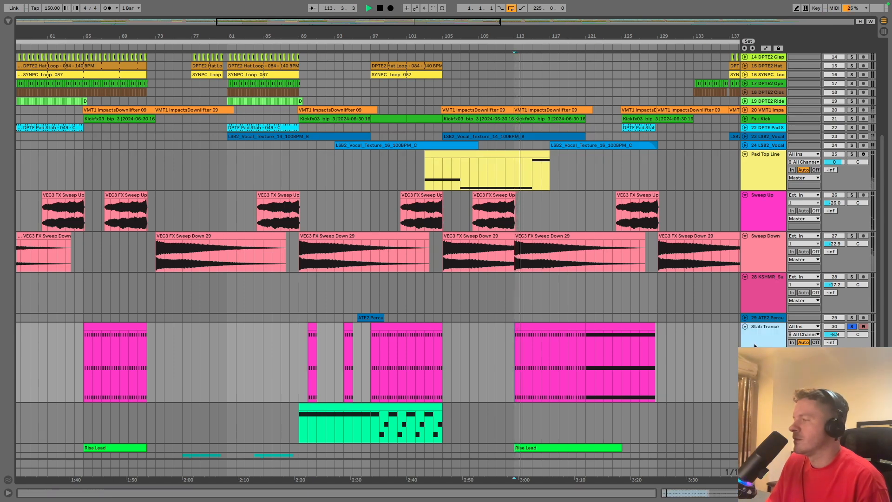
double_click(780, 339)
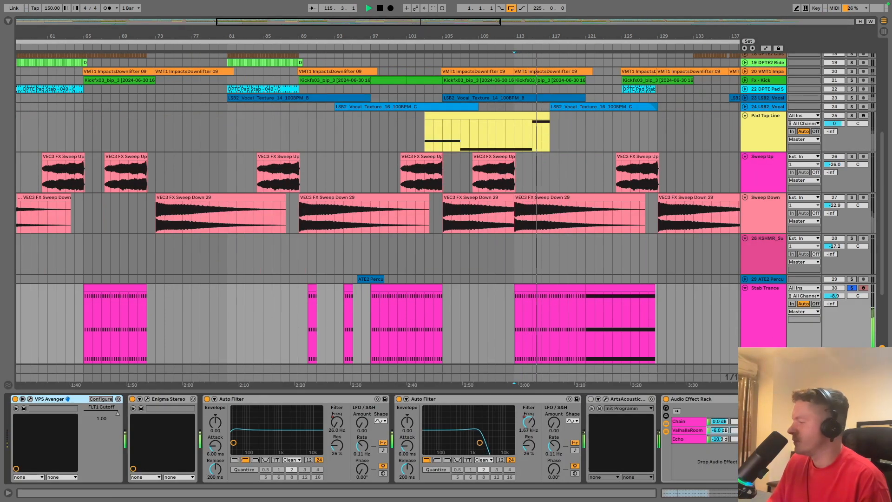
scroll(604, 441, right, 3)
scroll(604, 442, left, 3)
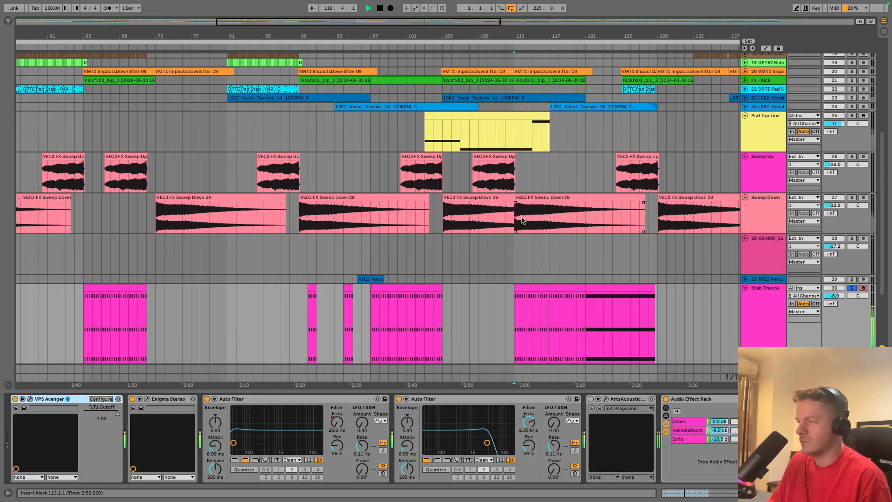
key(space)
Step: Narrow the timeline to about bars 110 to 131 and play the sustained Stab Trance notes from bar 121
drag(638, 36, 471, 265)
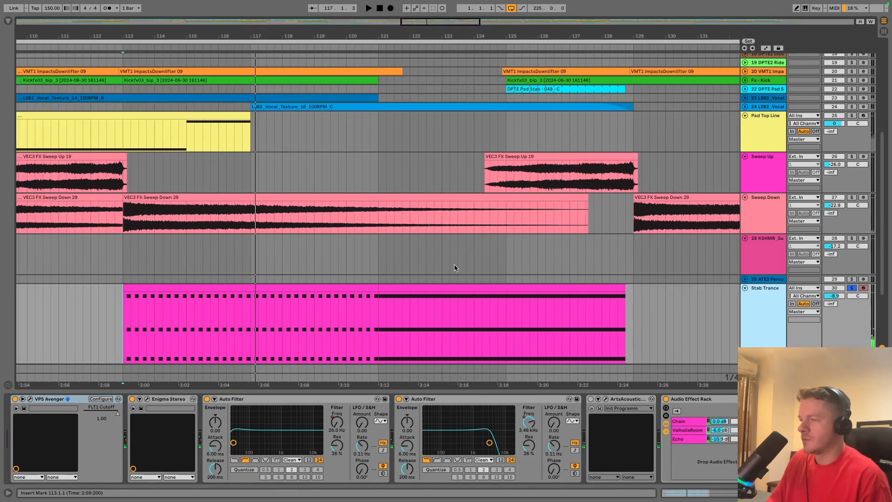
scroll(472, 265, down, 3)
click(363, 253)
key(space)
click(380, 252)
key(space)
key(space)
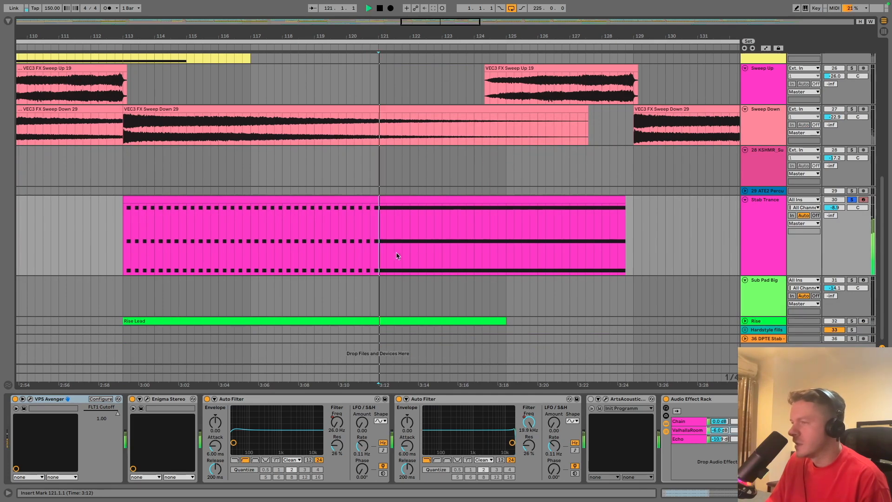
Step: With the Enigma Stereo window open, show its Mix automation on Stab Trance and play from 120.4.1
click(785, 220)
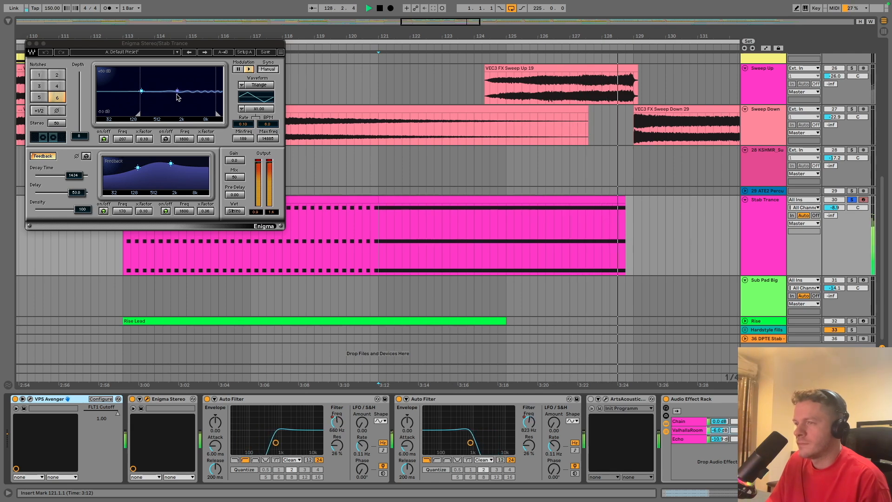
click(766, 47)
click(764, 208)
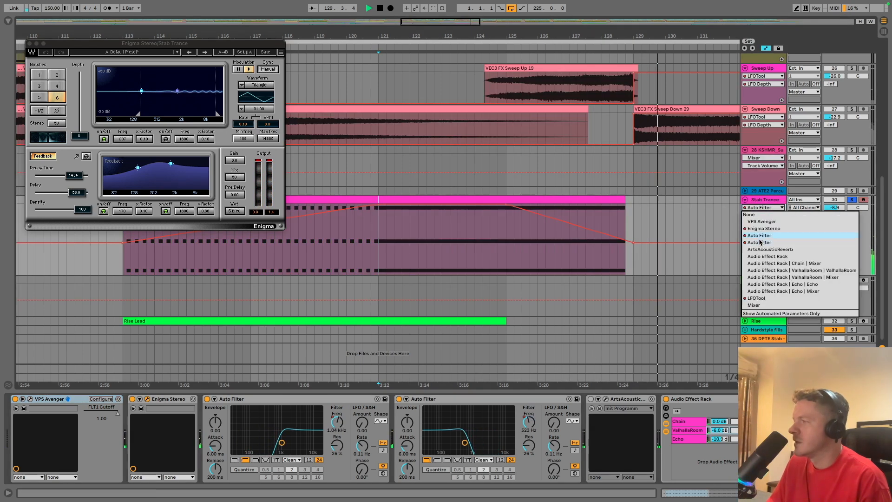
click(764, 228)
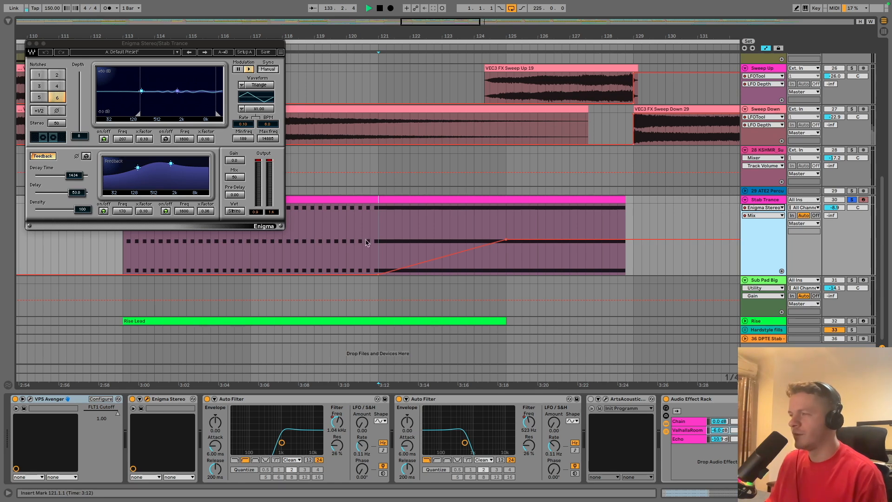
click(371, 226)
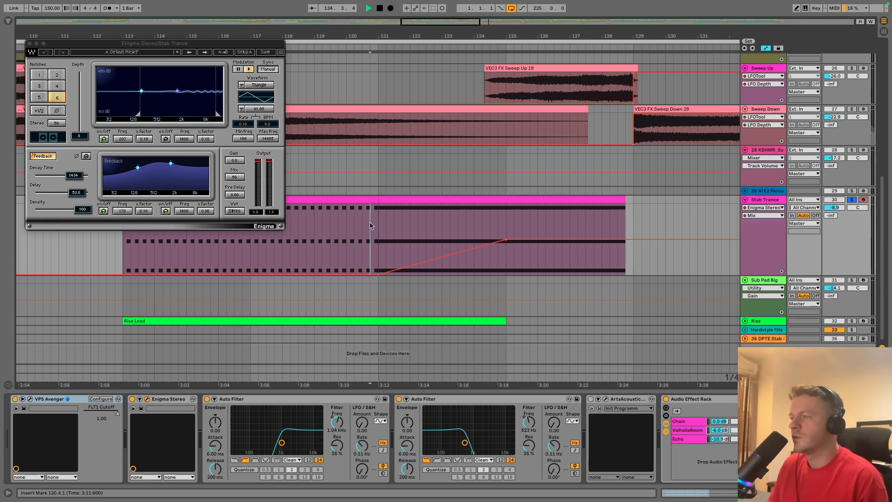
key(space)
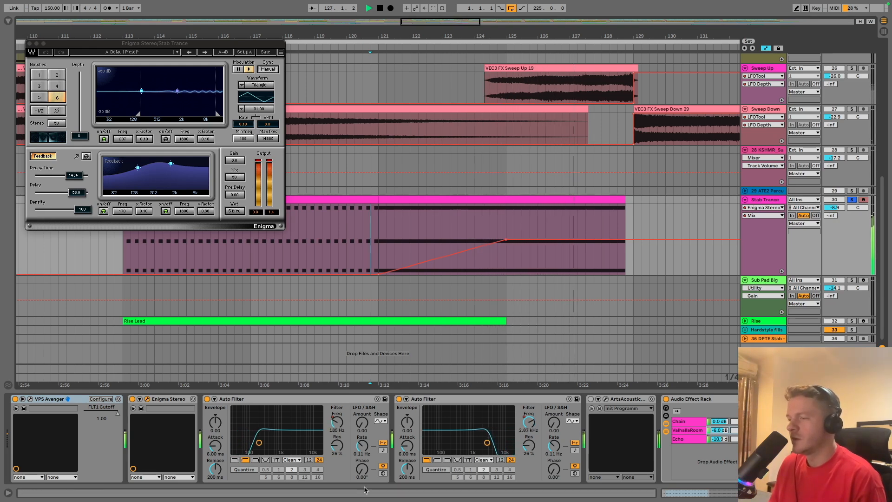
Step: Unsolo Stab Trance, close the Enigma Stereo window and fold the track in a wider timeline
click(851, 200)
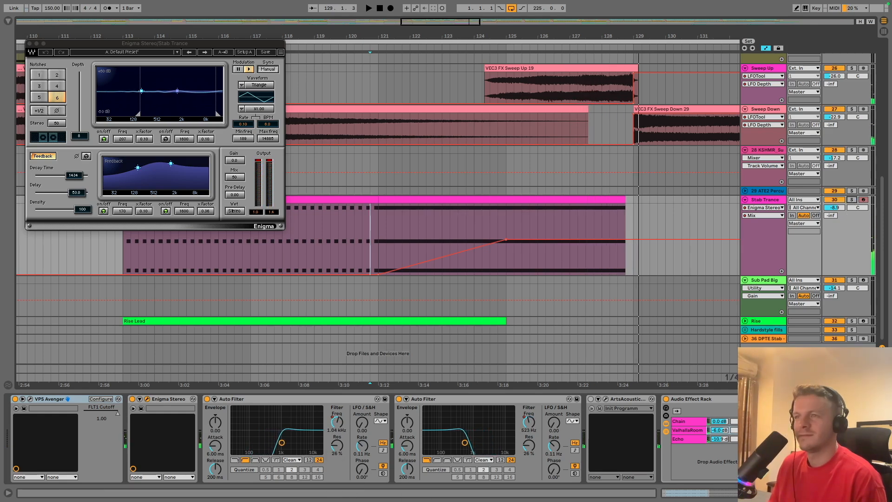
click(30, 43)
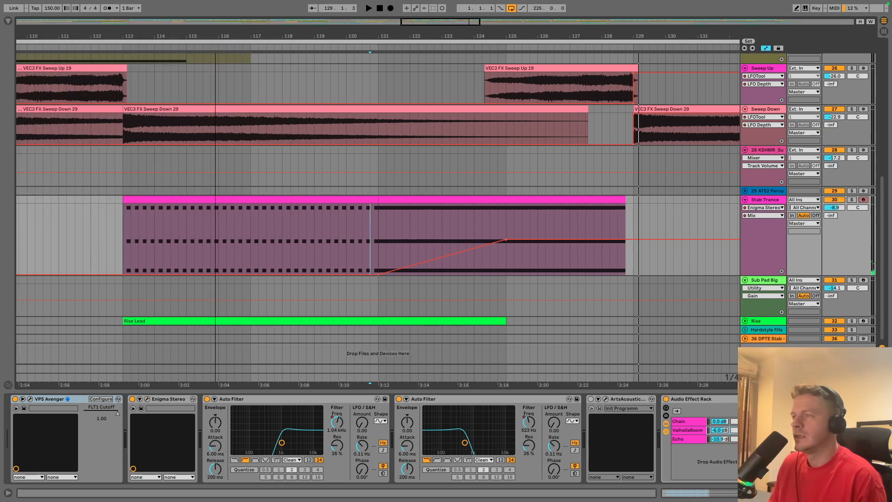
drag(215, 36, 218, 14)
click(745, 199)
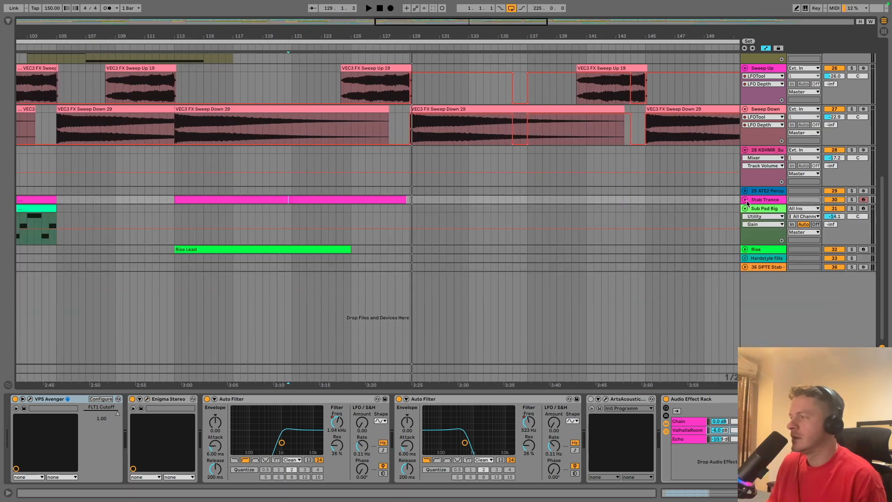
Step: Hide the automation lanes and play the full mix from 124.3.1, looking over the tracks around bar 127
click(344, 171)
key(a)
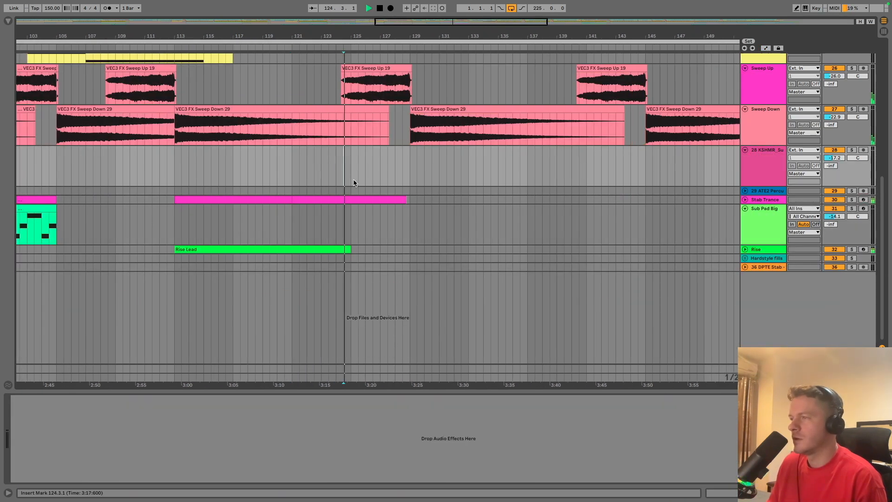
scroll(353, 183, up, 10)
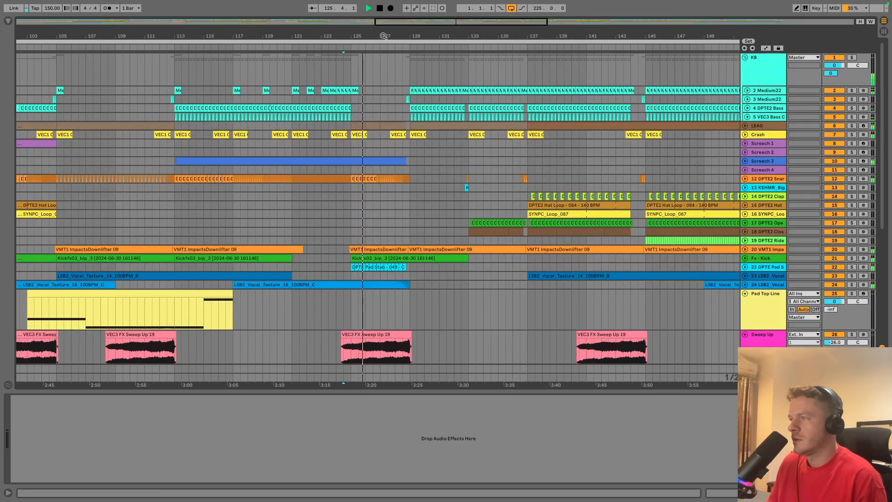
drag(382, 26, 378, 75)
scroll(411, 122, down, 7)
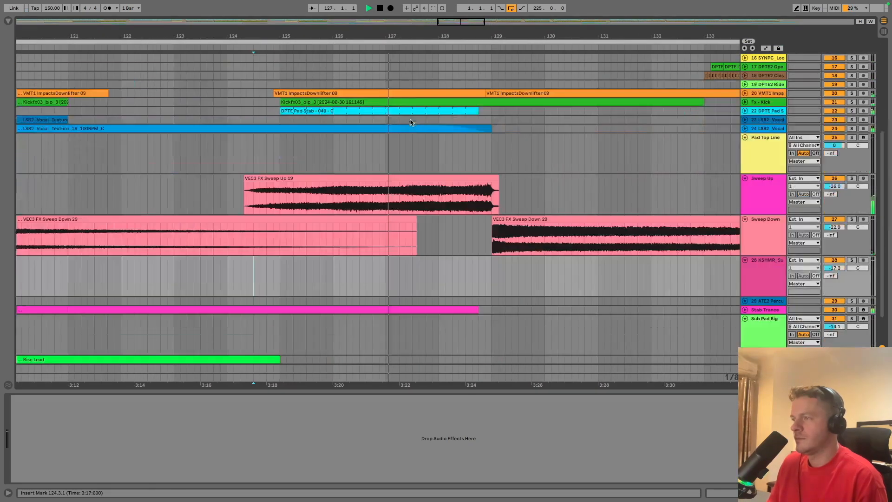
scroll(418, 139, up, 5)
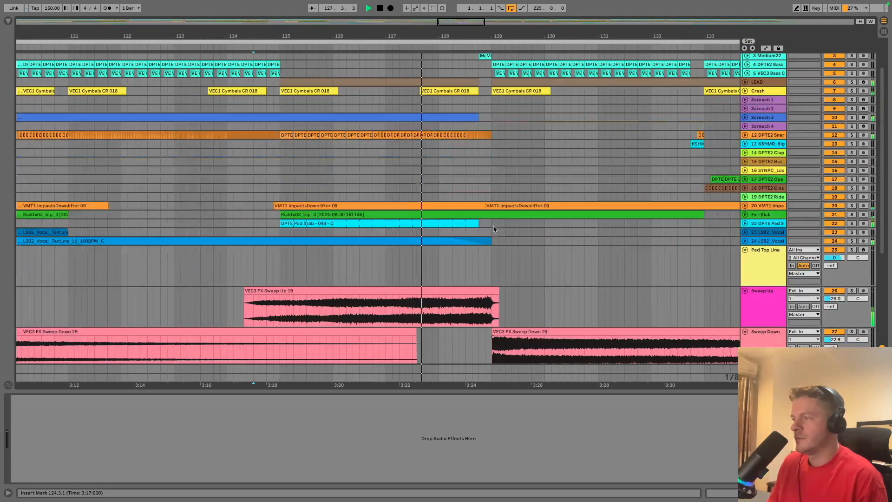
Step: Fold the Sweep Up, Sweep Down and Pad Top Line tracks and widen the timeline to about bars 97 to 145
click(745, 291)
click(744, 299)
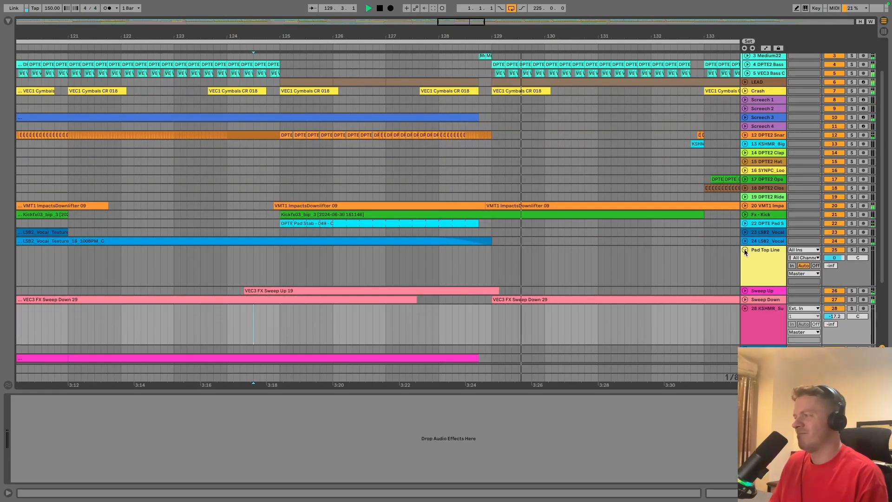
click(745, 251)
key(minus)
key(minus)
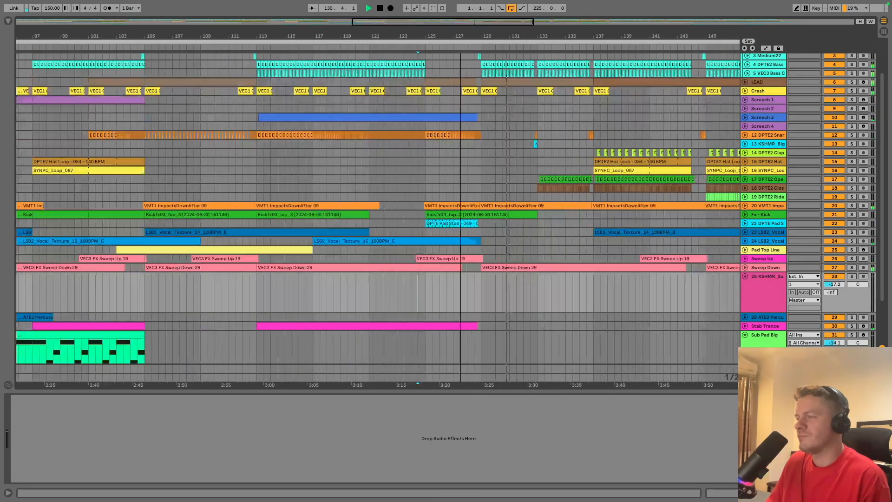
Step: Stop playback, place the insert marker at 111.3.1 and fold the Sub Pad Big track
key(space)
click(236, 297)
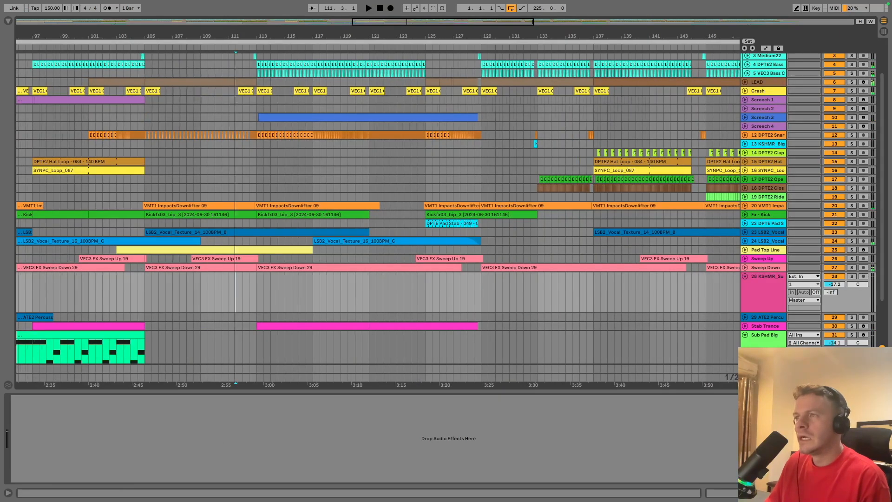
key(minus)
scroll(524, 336, down, 3)
click(747, 282)
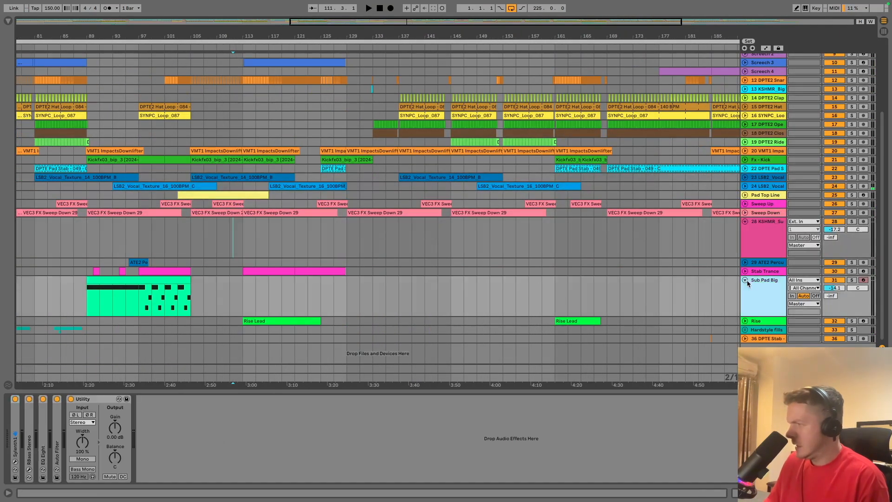
click(745, 280)
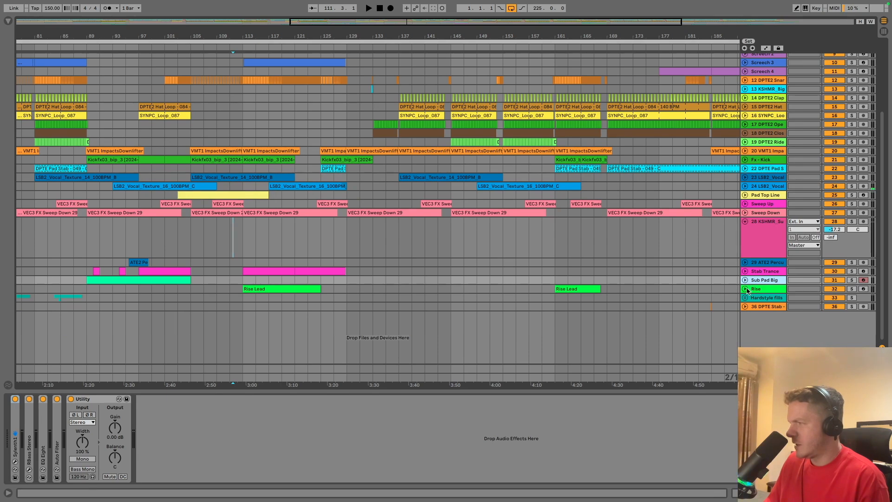
Step: Unfold and solo the Rise track and play its Rise Lead clip from bar 113
click(746, 289)
drag(384, 37, 635, 483)
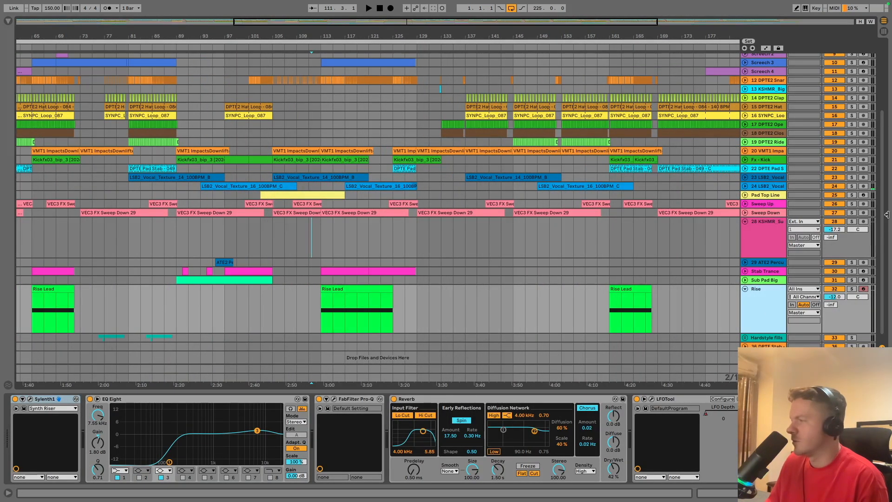
click(852, 289)
click(329, 323)
key(space)
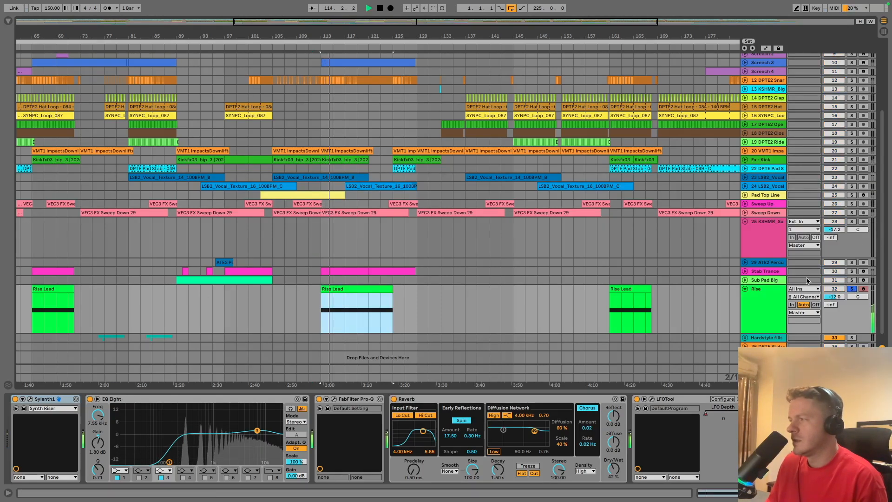
Step: Stop playback and open the Rise Lead clip at bar 161 to examine its notes in the piano roll
click(785, 296)
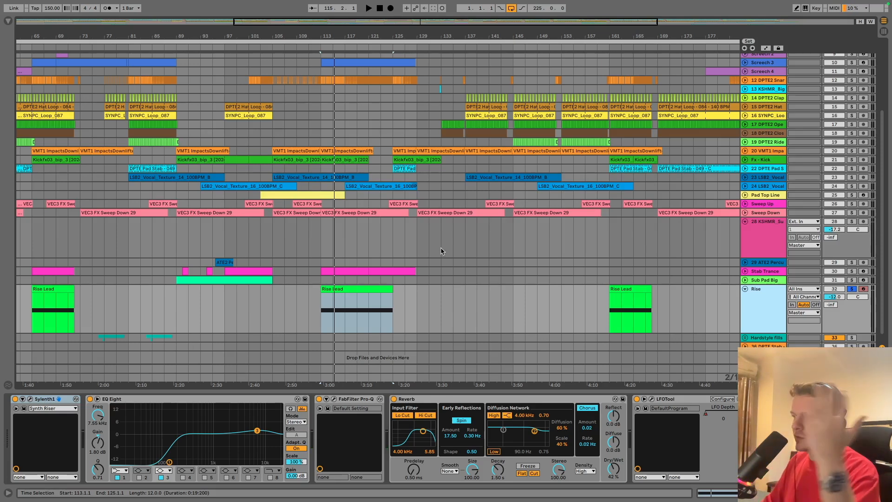
double_click(642, 291)
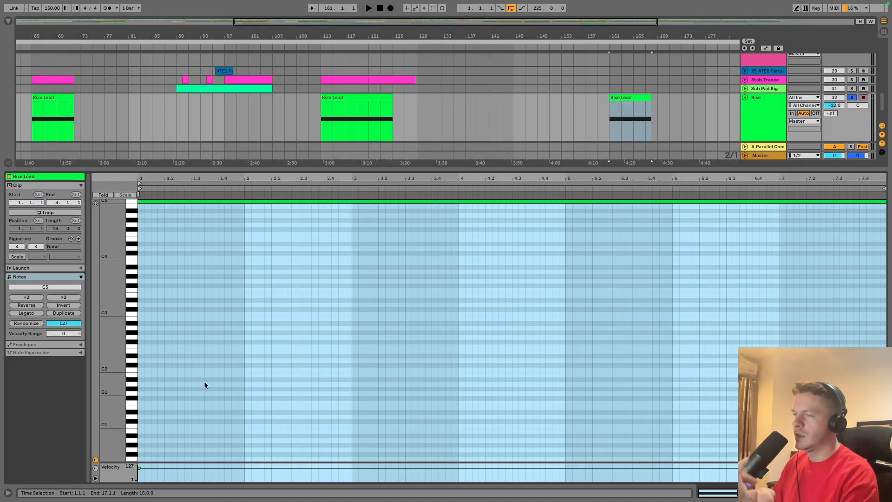
scroll(143, 245, up, 4)
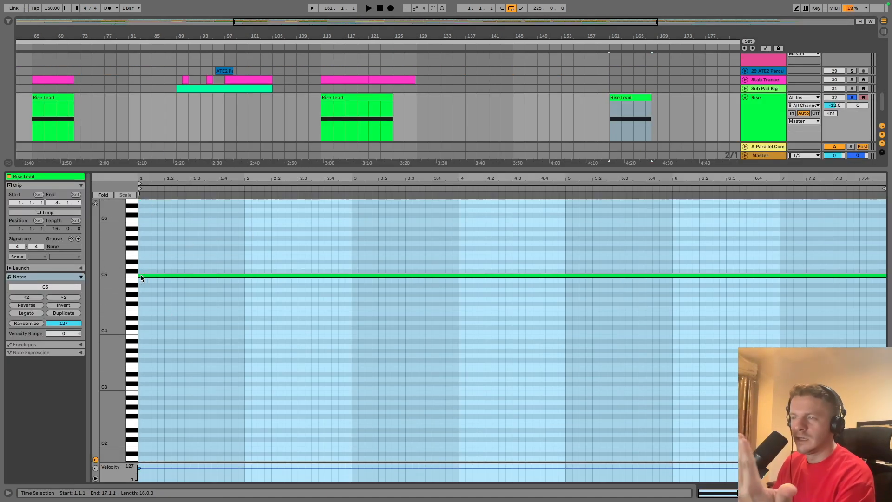
scroll(689, 289, up, 5)
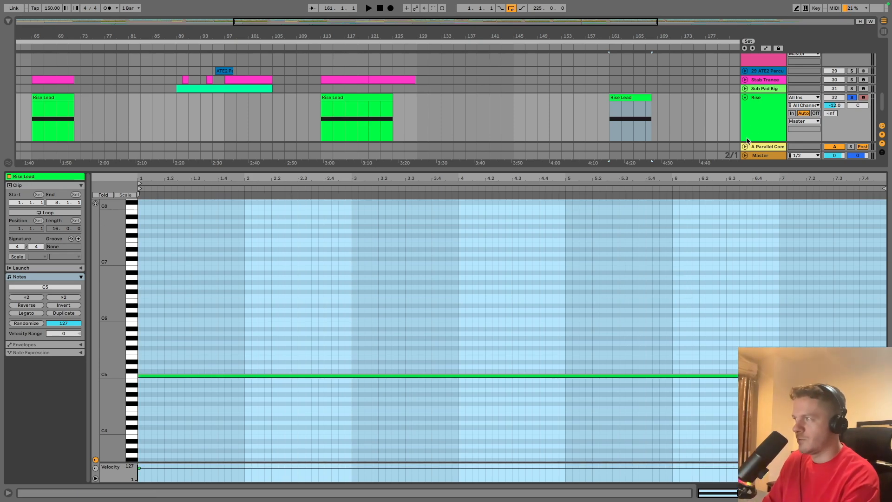
Step: Open the Rise track's Sylenth1 synth, demonstrate its pitch bend wheel and close the plug-in window
click(762, 105)
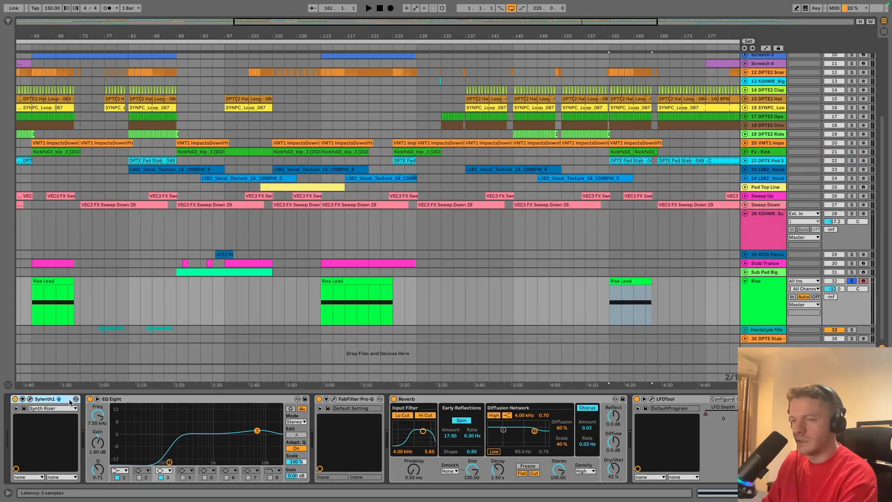
click(29, 399)
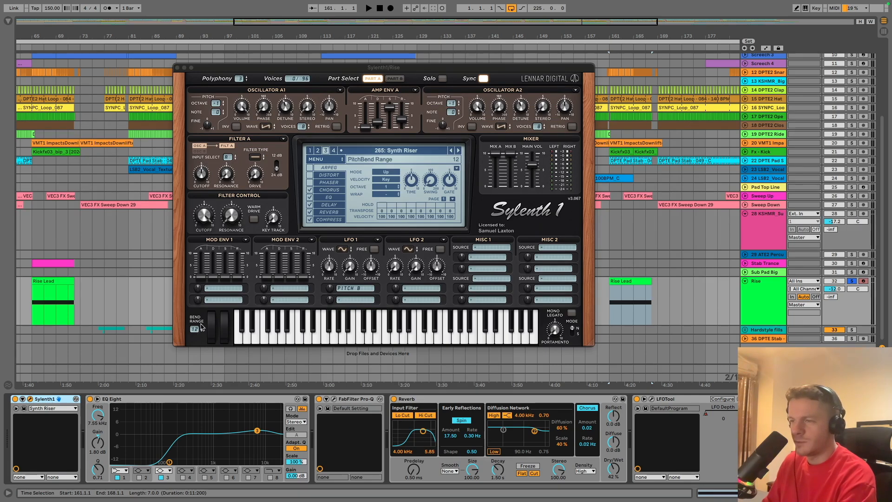
drag(215, 340, 215, 320)
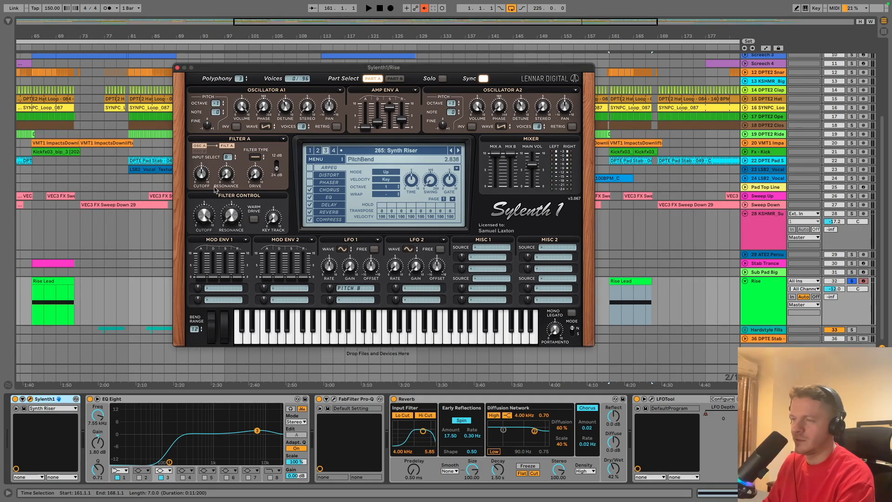
click(177, 68)
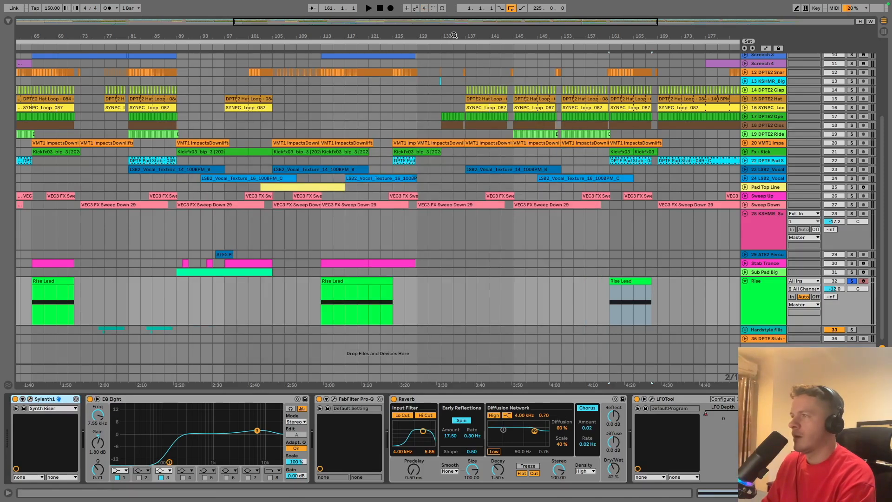
Step: Fold the Rise track and unfold the Hardstyle fills group with its FADE IN and FHSP tracks around bars 75 to 82
click(756, 281)
click(745, 281)
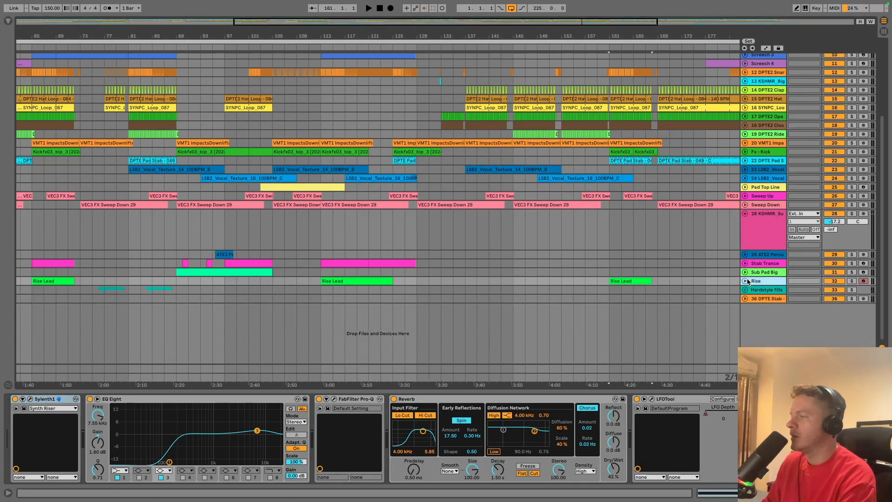
click(753, 291)
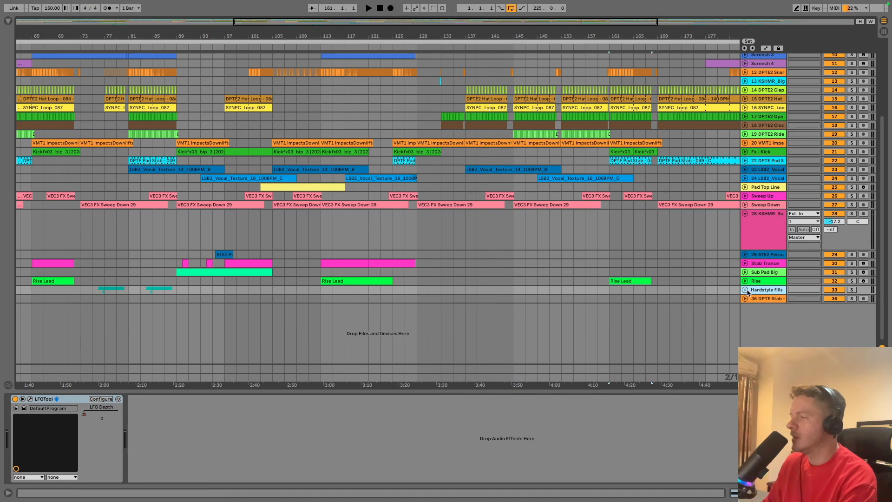
click(745, 290)
drag(104, 39, 172, 140)
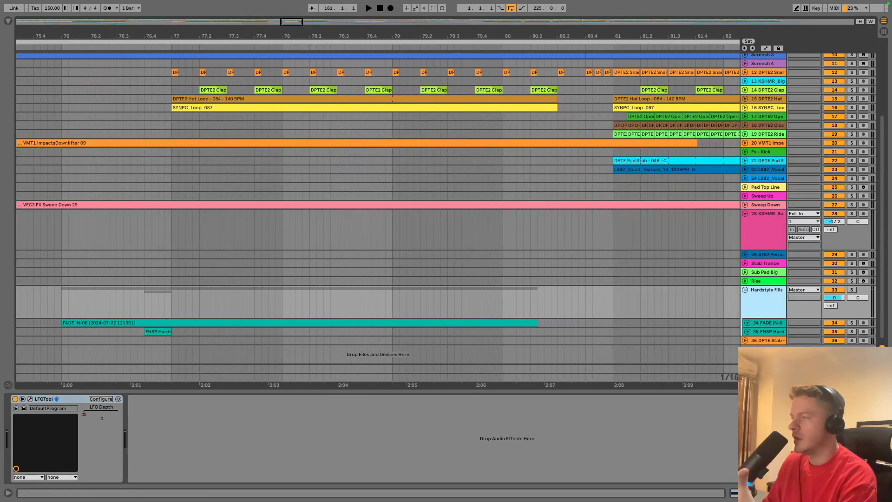
click(746, 333)
click(746, 319)
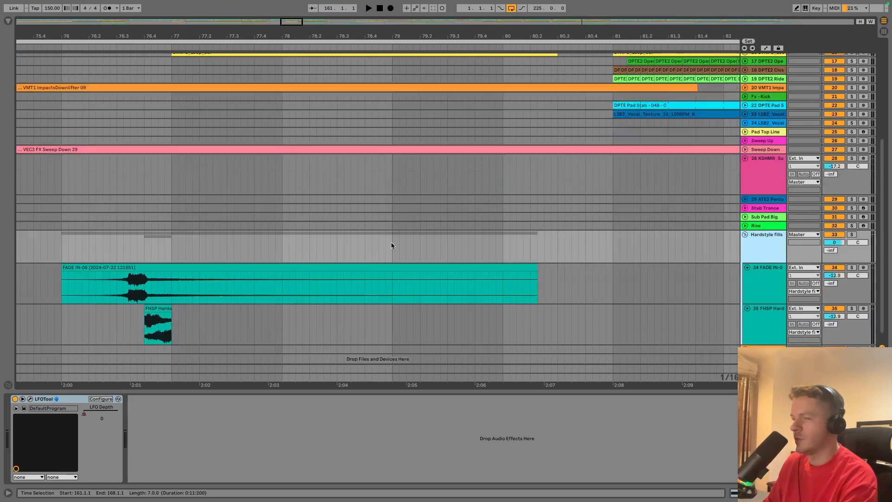
Step: Solo the Hardstyle fills group and play its fills from 75.4.3 and 84.3.1
click(47, 285)
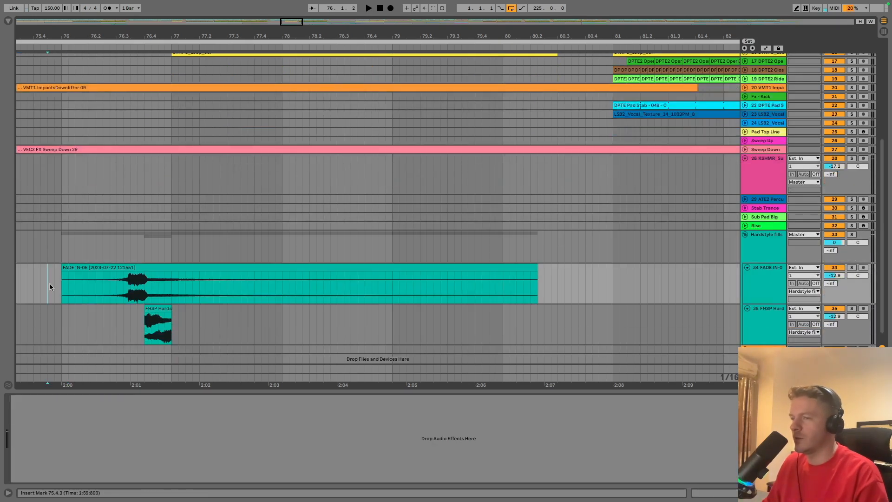
click(849, 235)
key(space)
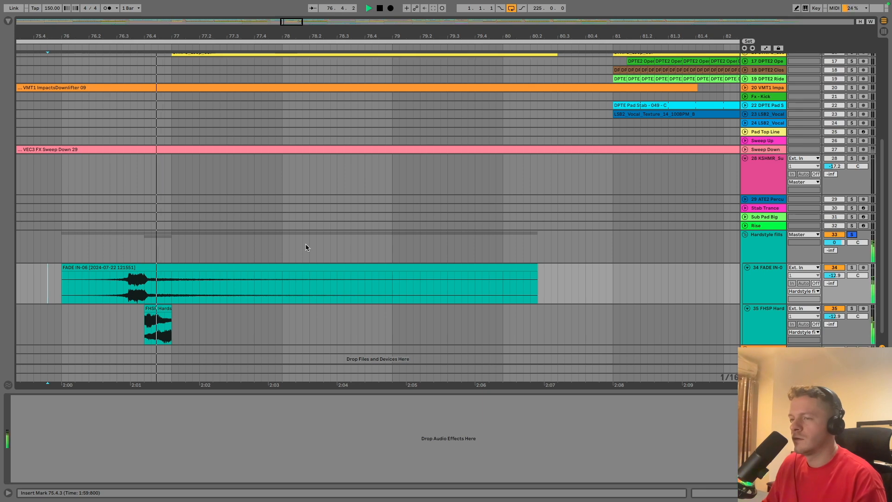
drag(245, 34, 197, 10)
click(350, 293)
drag(392, 33, 312, 9)
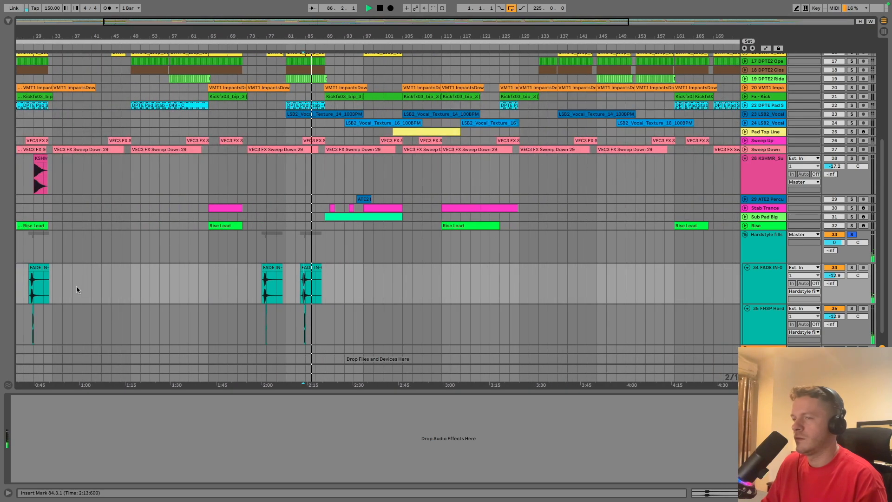
Step: Select the first FADE IN clip at 28.1.1, clear the group's solo and play the fill within the full mix
click(43, 268)
key(space)
key(space)
drag(30, 36, 110, 49)
key(space)
click(851, 236)
key(space)
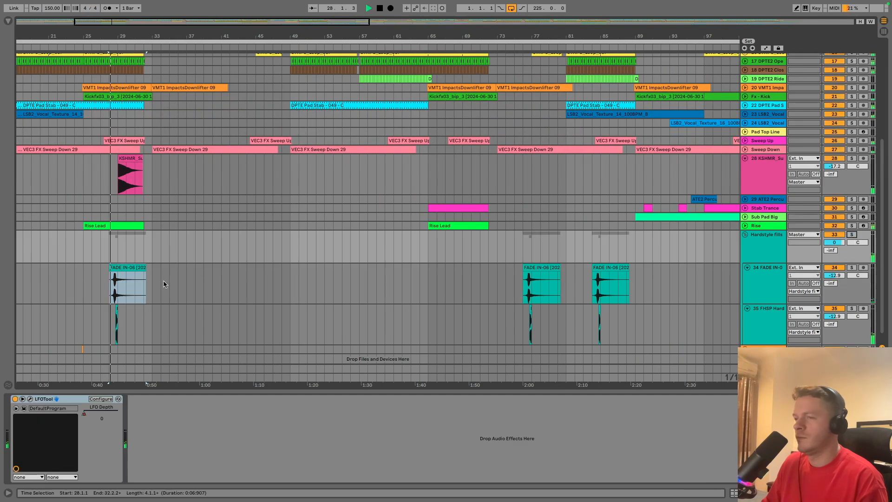
Step: Play the full mix from the hardstyle fills at 76.1.1 and around bar 84
click(523, 292)
key(space)
key(space)
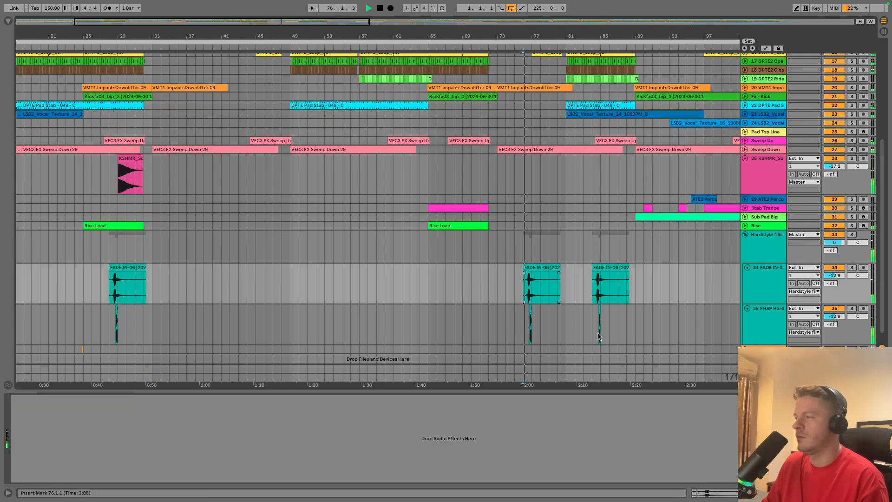
click(596, 297)
click(596, 296)
key(space)
key(space)
Step: Stop playback, solo the FHSP track to hear its short clip at 84.4.1, and clear the solo again
drag(609, 37, 394, 18)
key(space)
click(851, 236)
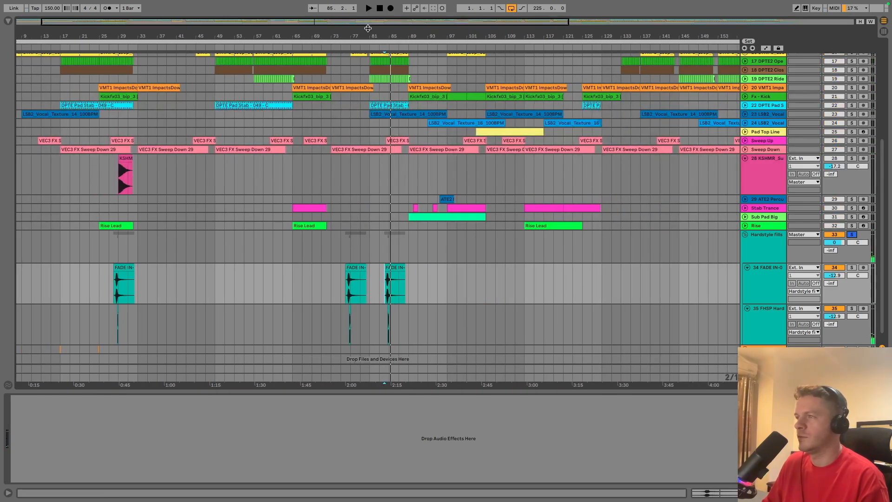
drag(367, 28, 389, 45)
click(371, 337)
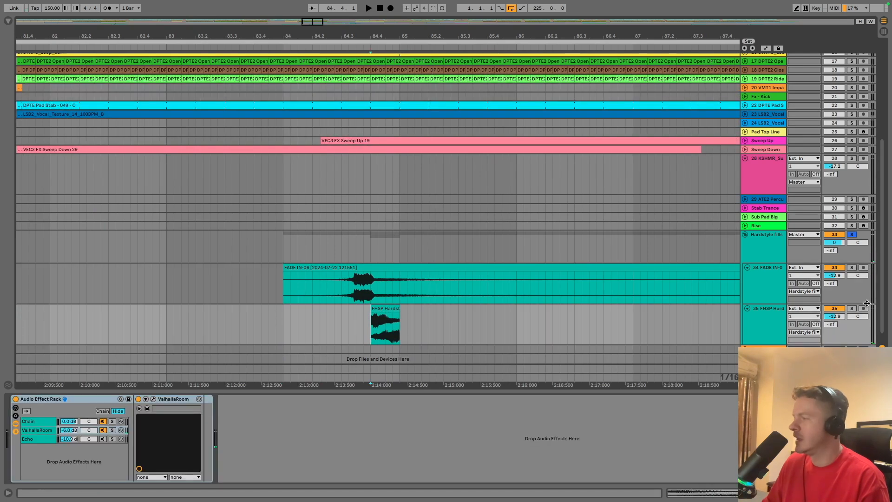
click(852, 309)
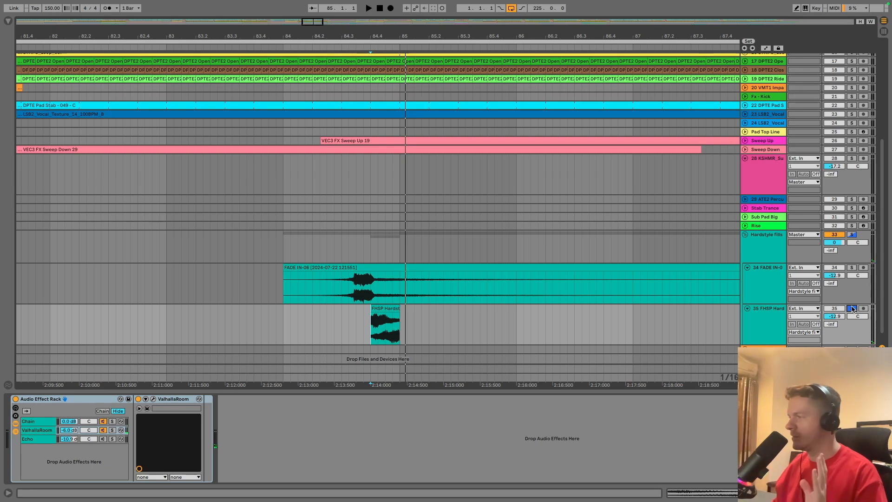
click(852, 308)
click(852, 309)
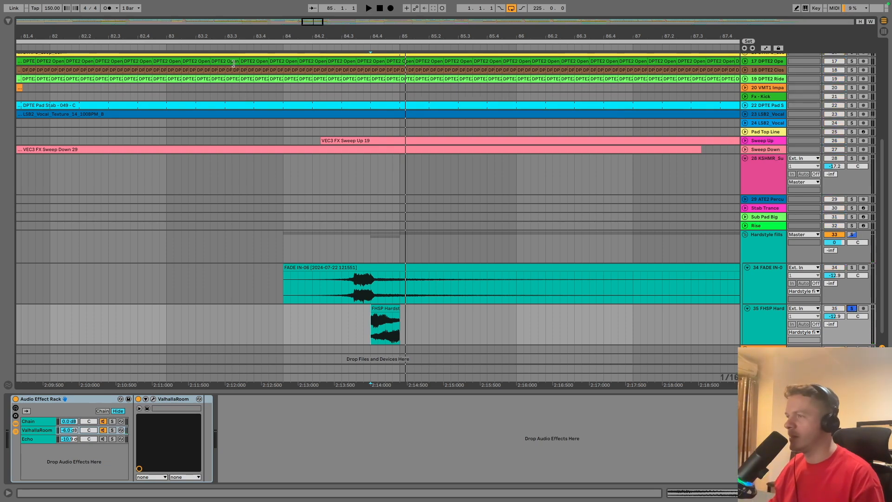
click(852, 308)
Step: Fold the FHSP and FADE IN tracks, the Hardstyle fills group and the KSHMR track above it
scroll(398, 232, up, 5)
scroll(399, 232, down, 5)
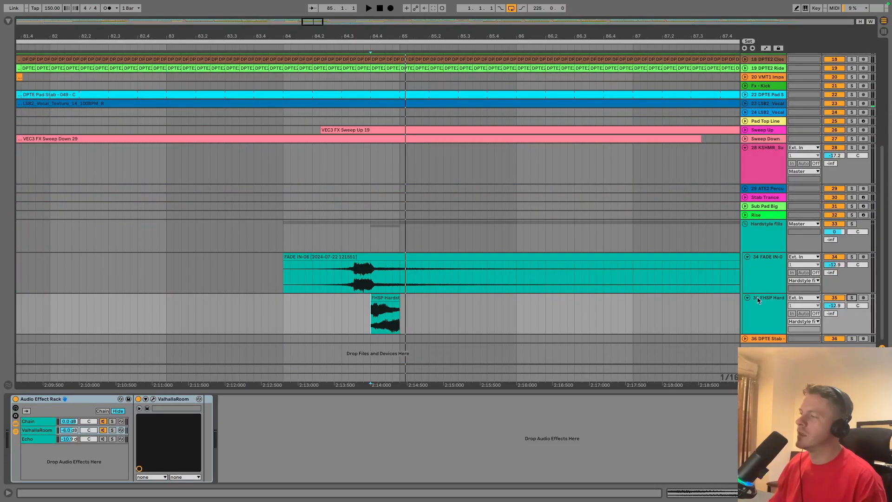
click(747, 298)
click(747, 256)
click(749, 227)
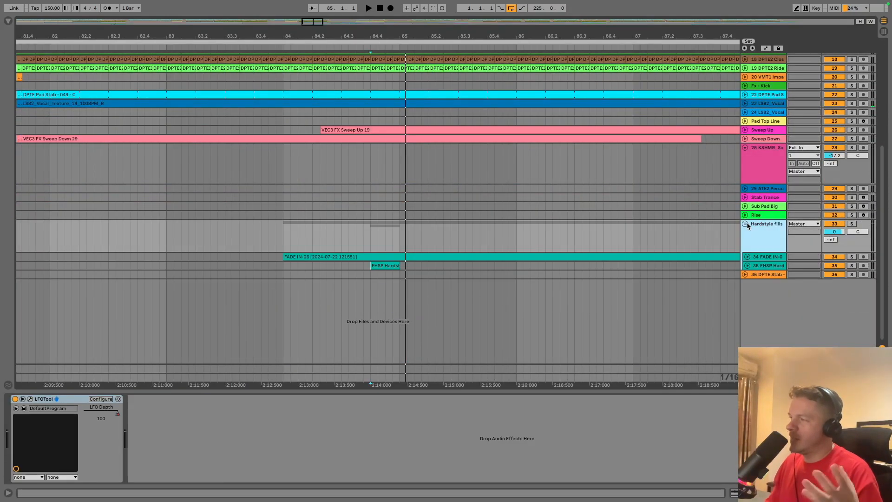
click(745, 223)
click(746, 142)
click(745, 148)
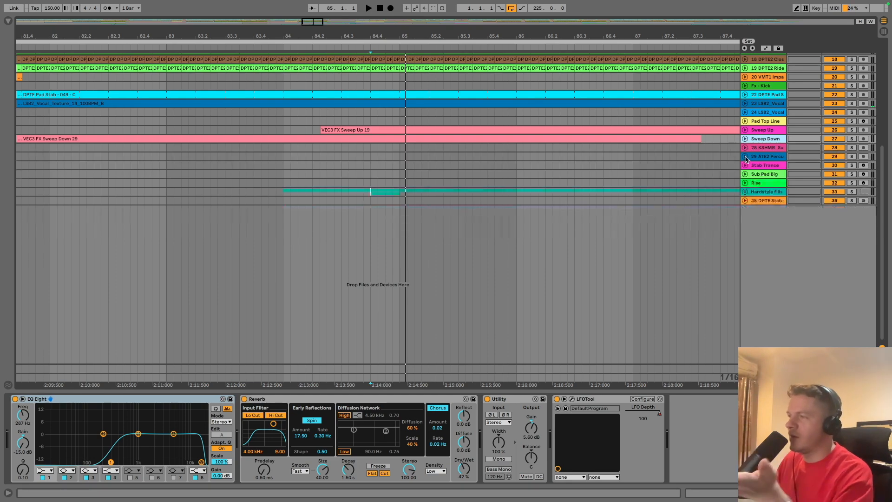
Step: Unfold and solo track 36 DPTE Stab and play its short clip from 200.4.1
drag(594, 38, 594, 2)
click(746, 201)
click(745, 201)
click(797, 204)
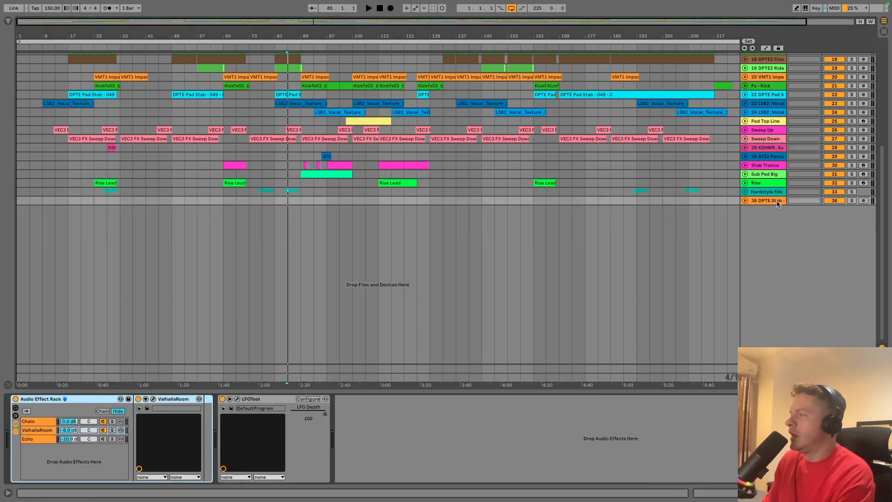
click(746, 201)
drag(665, 31, 633, 31)
click(549, 230)
click(852, 200)
key(space)
click(778, 214)
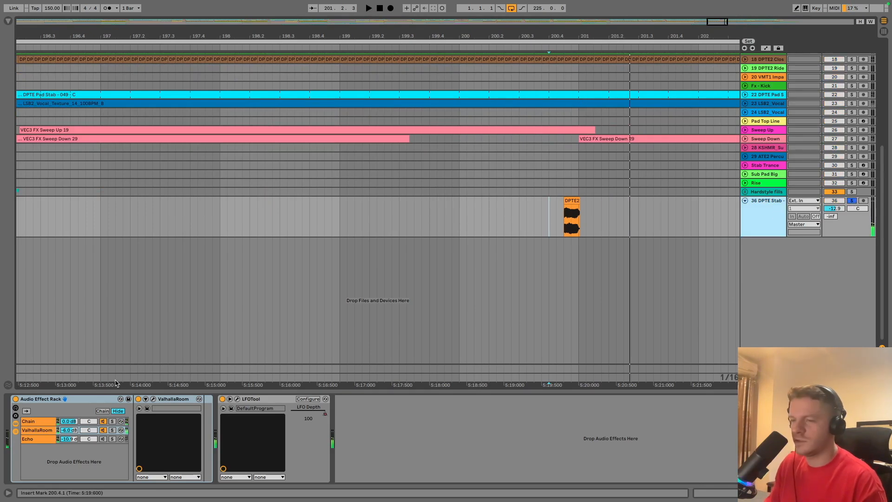
Step: Play the soloed stab from 8.4.1, stop playback and clear the track's solo
drag(402, 31, 403, 30)
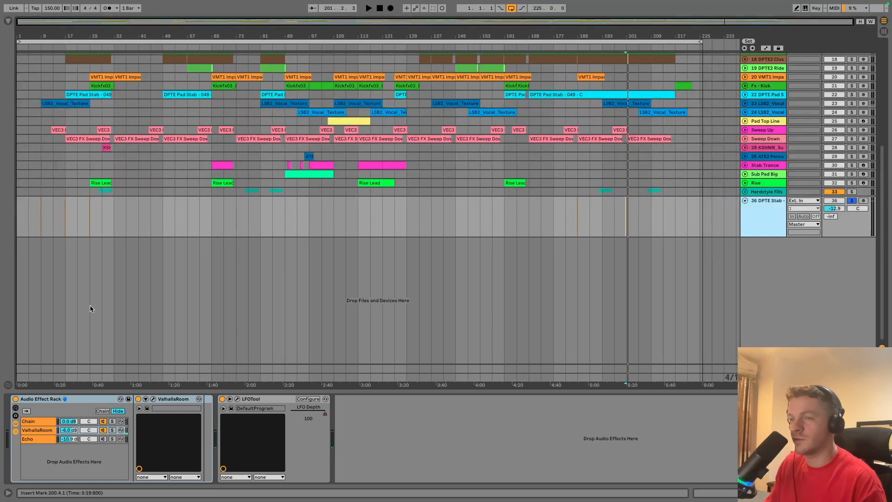
click(29, 224)
click(643, 208)
click(285, 218)
mouse_move(39, 31)
mouse_down()
mouse_move(40, 89)
mouse_move(126, 153)
mouse_up()
click(137, 226)
key(space)
key(space)
drag(159, 37, 356, 17)
click(852, 201)
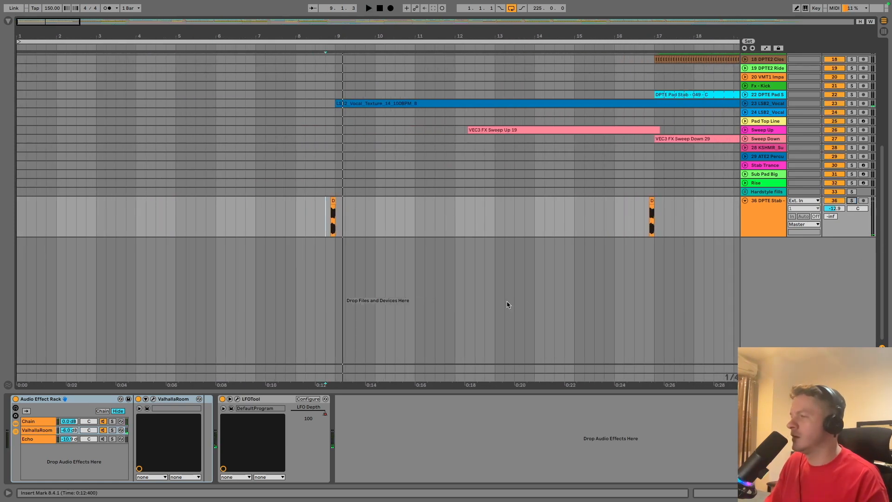
Step: Play the full mix from 8.4.1 and 16.3.1 to hear the stab leading into each section
click(177, 216)
key(space)
drag(278, 225, 284, 225)
click(326, 220)
key(space)
key(space)
click(635, 227)
key(space)
key(space)
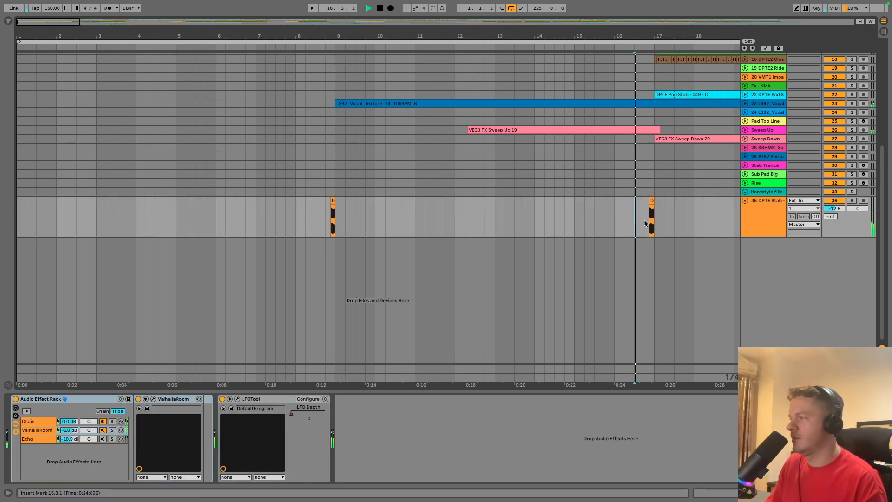
Step: Play the full mix from the stab clip at 200.4.3 and widen the timeline to about bars 151 to 217
scroll(419, 310, right, 9)
scroll(418, 310, down, 6)
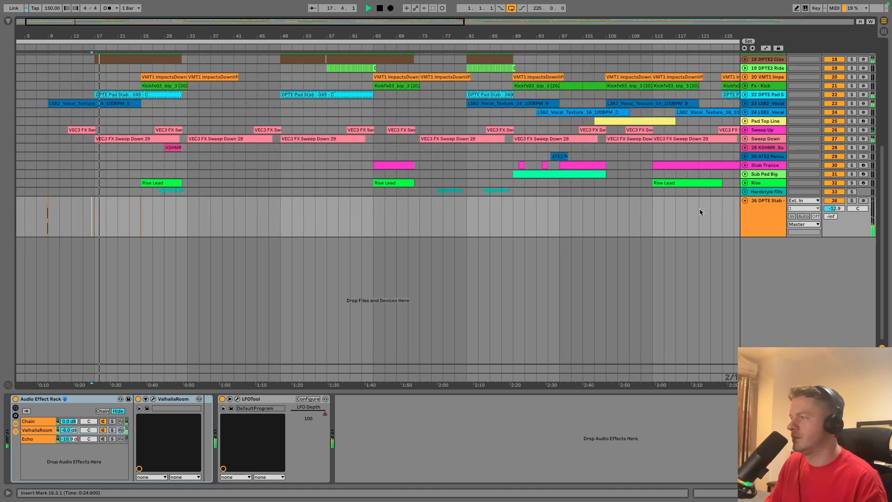
scroll(464, 307, right, 10)
drag(525, 34, 507, 214)
click(507, 214)
key(space)
key(space)
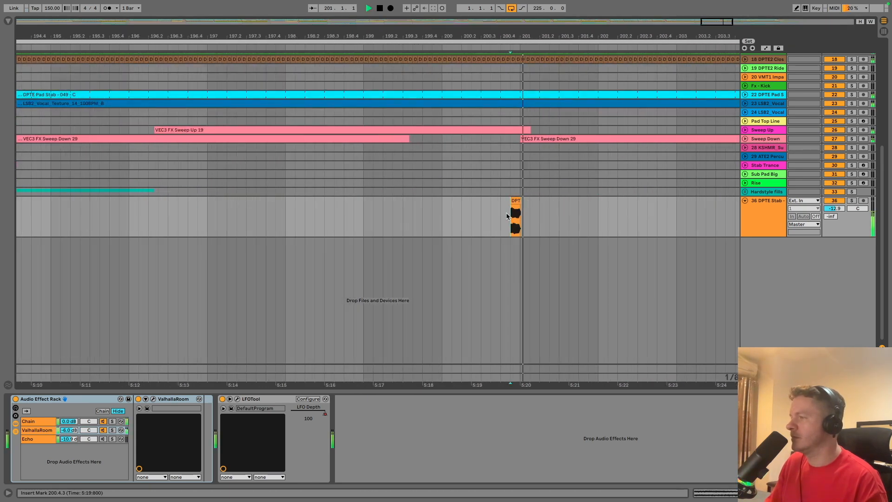
drag(556, 34, 556, 9)
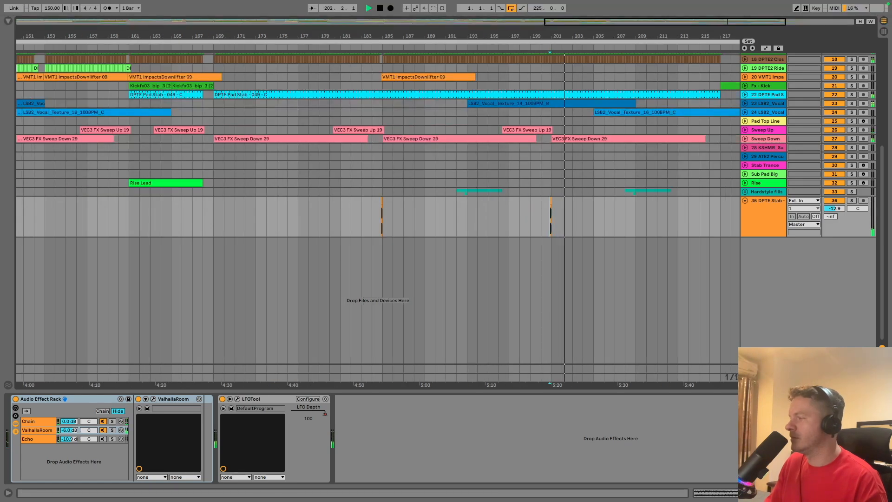
Step: Hide the device view, collapse the tracks including the KB group, and fit the whole arrangement in view
key(super+alt+l)
key(u)
click(690, 346)
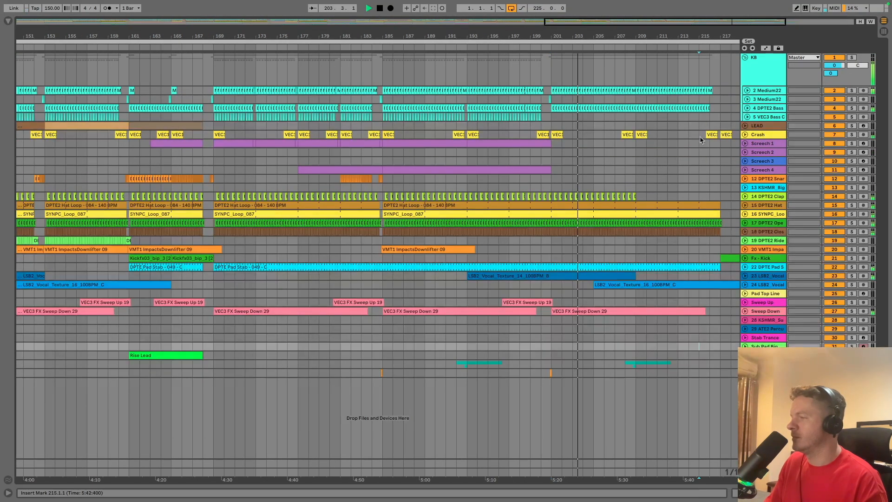
double_click(695, 26)
click(746, 61)
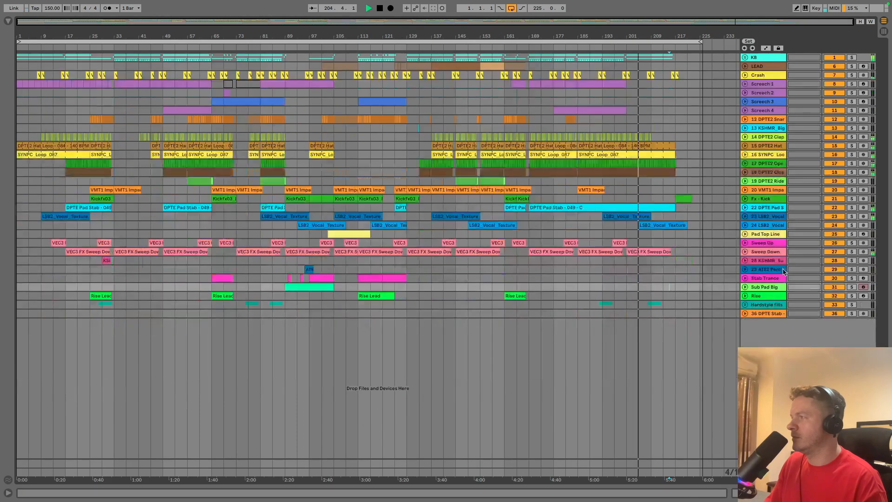
Step: Listen to the outro up to about bar 213, setting the insert marker at 217.1.1 on the Screech 2 track
click(675, 287)
key(Up)
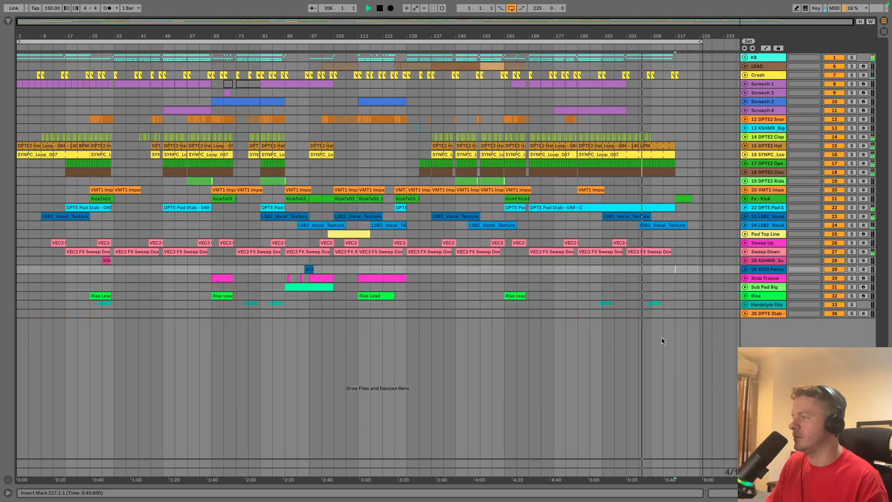
click(374, 156)
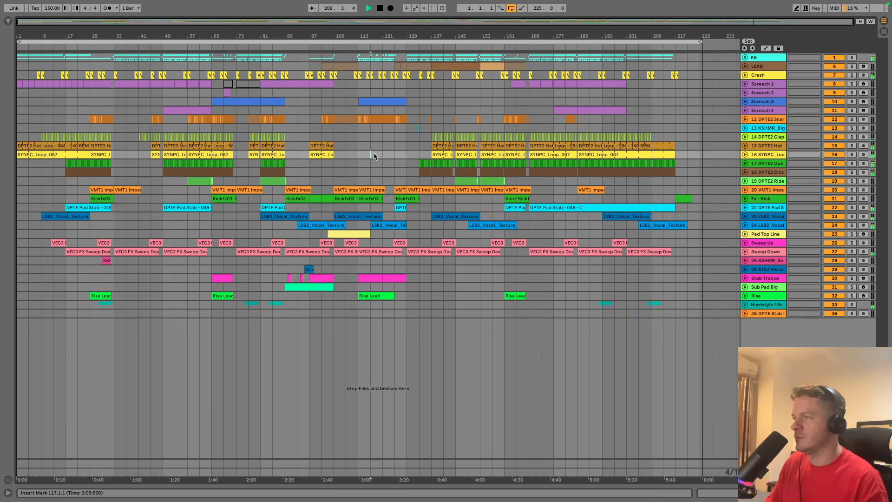
click(676, 93)
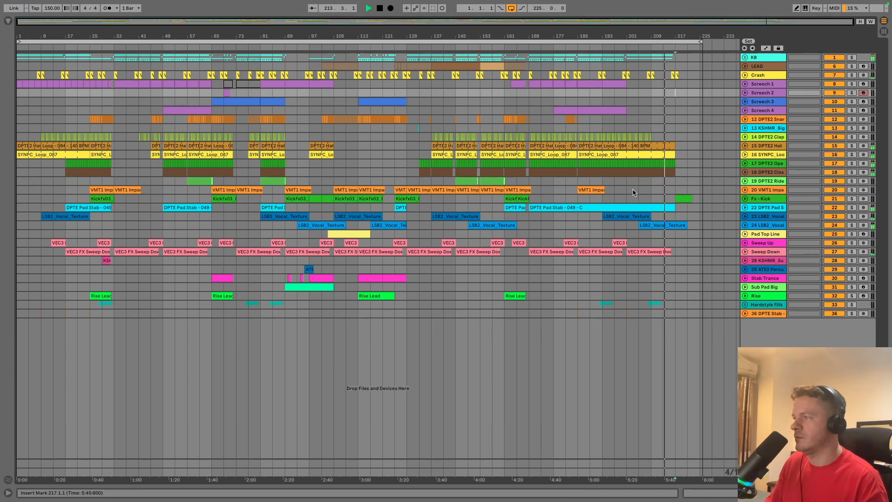
Step: Examine the ending around bars 207 to 225, stop playback and place the insert marker at 221.1.1 on the DPTE Stab track
click(691, 42)
drag(695, 36, 645, 109)
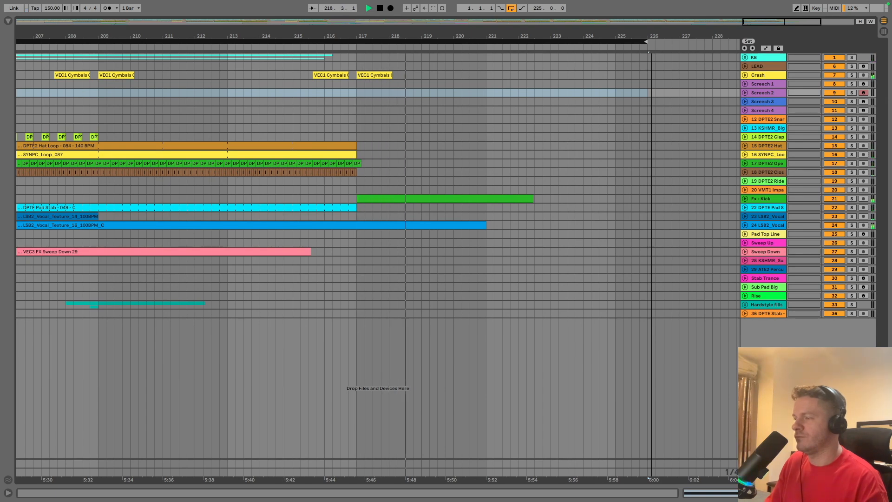
drag(651, 109, 689, 28)
click(383, 9)
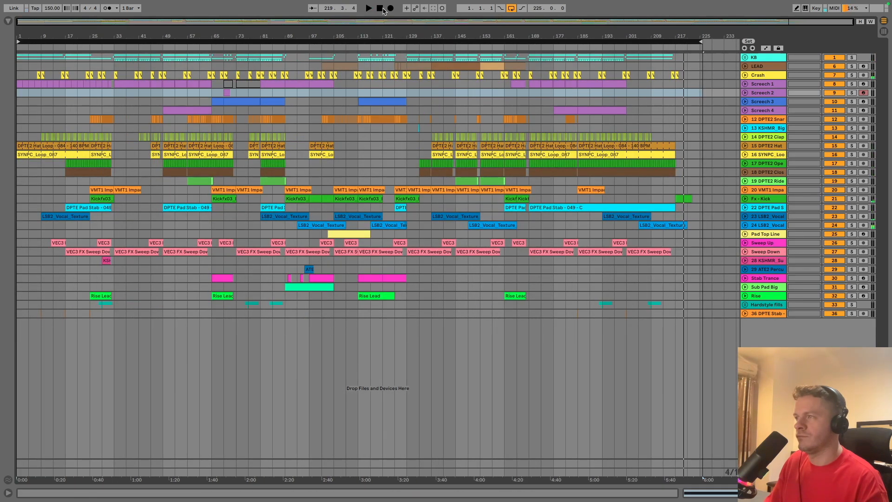
click(687, 314)
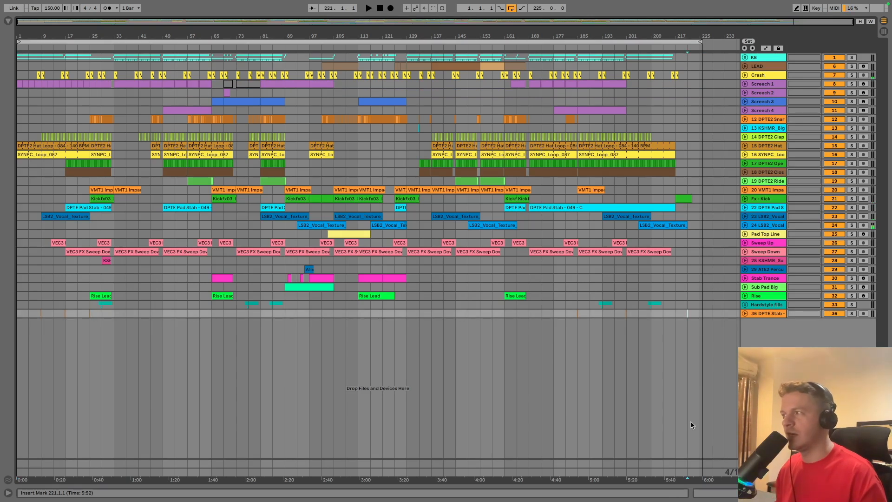